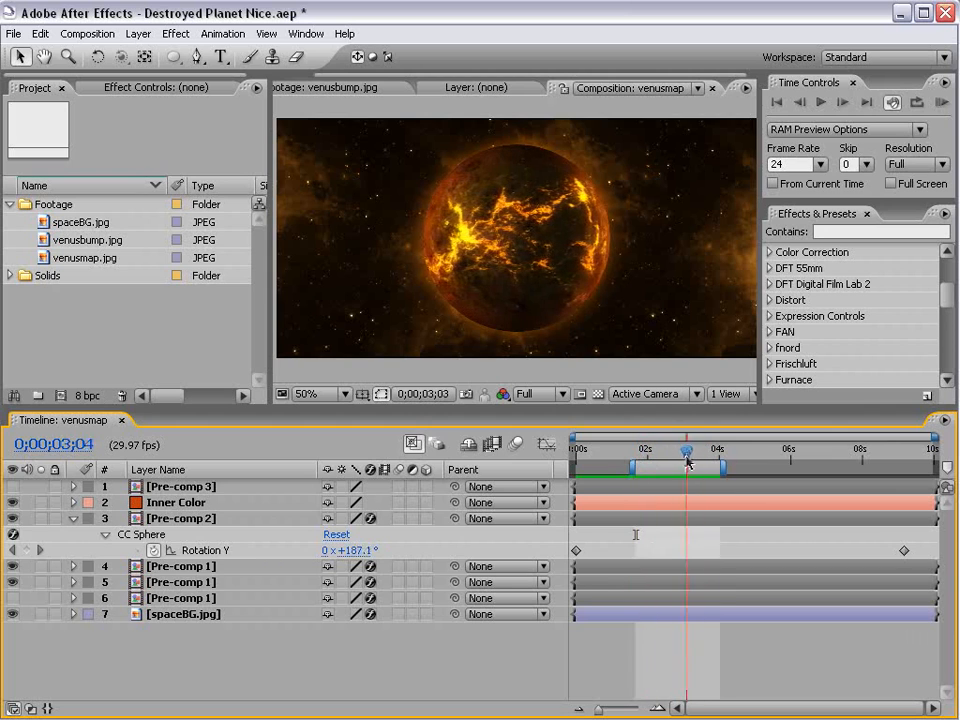
Step: Review the finished planet animation, temporarily showing the Pre-comp 3 spaceship layer while scrubbing through the timeline
key(u)
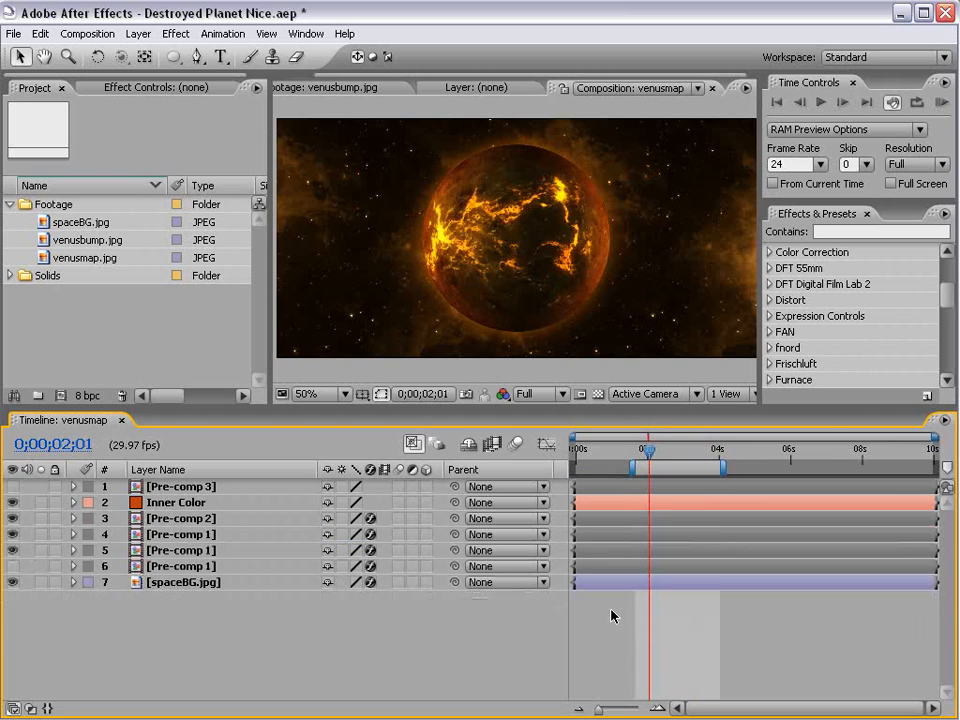
click(13, 486)
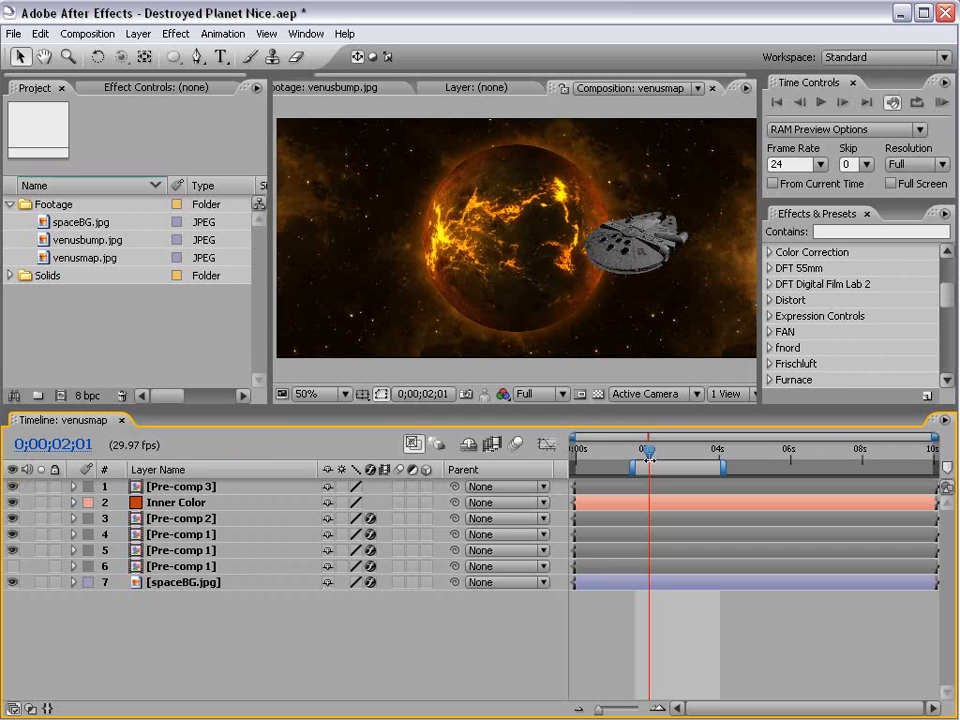
drag(649, 456, 673, 452)
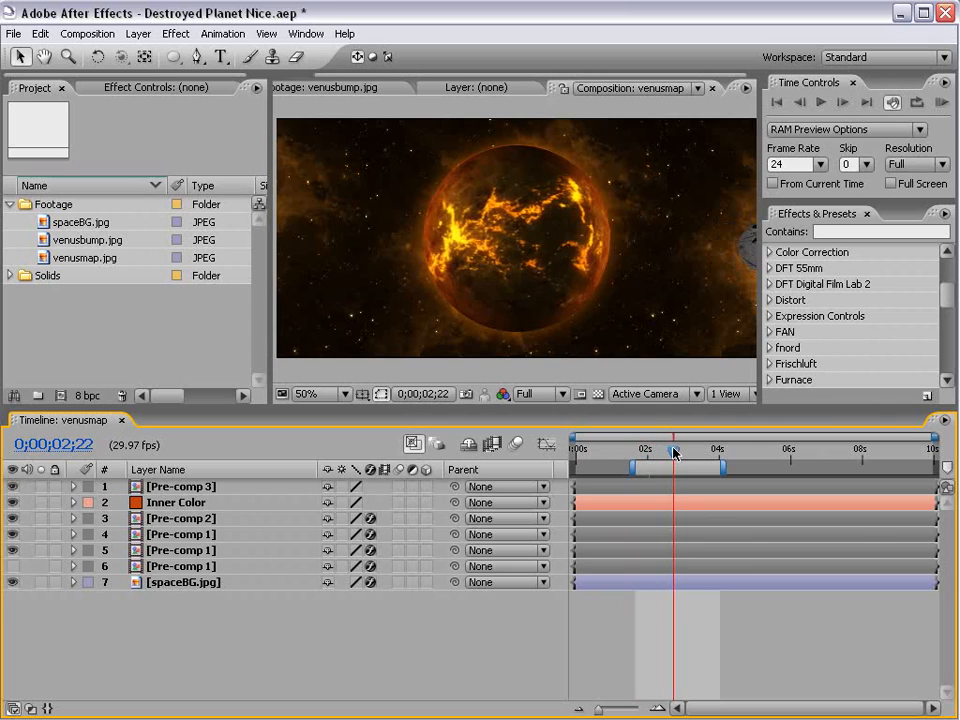
click(13, 487)
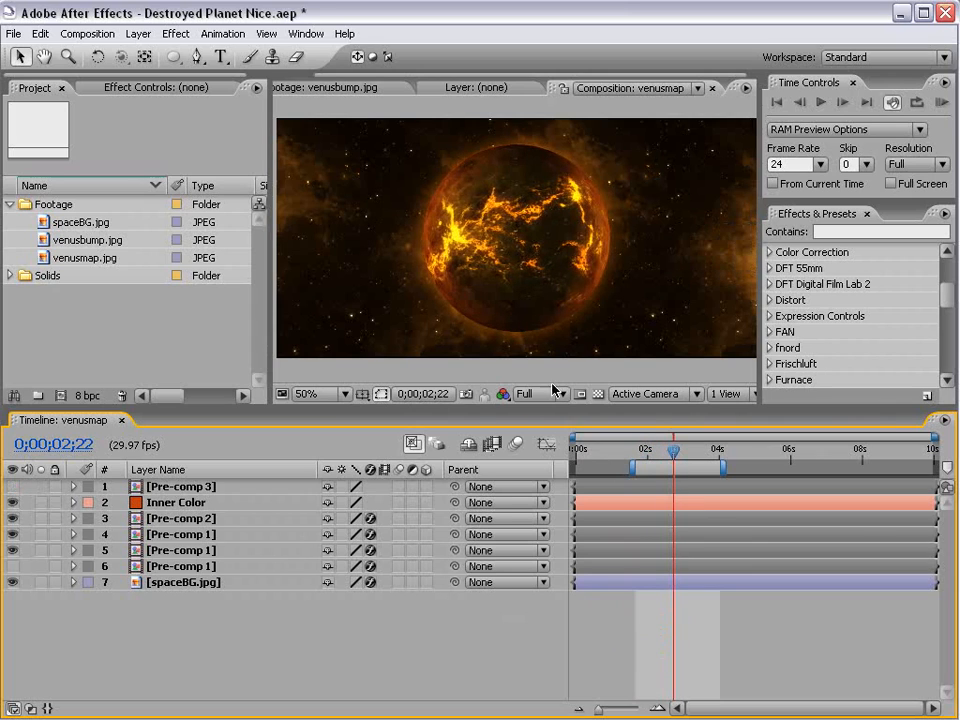
Step: Create a new composition from the venusmap.jpg footage
click(62, 259)
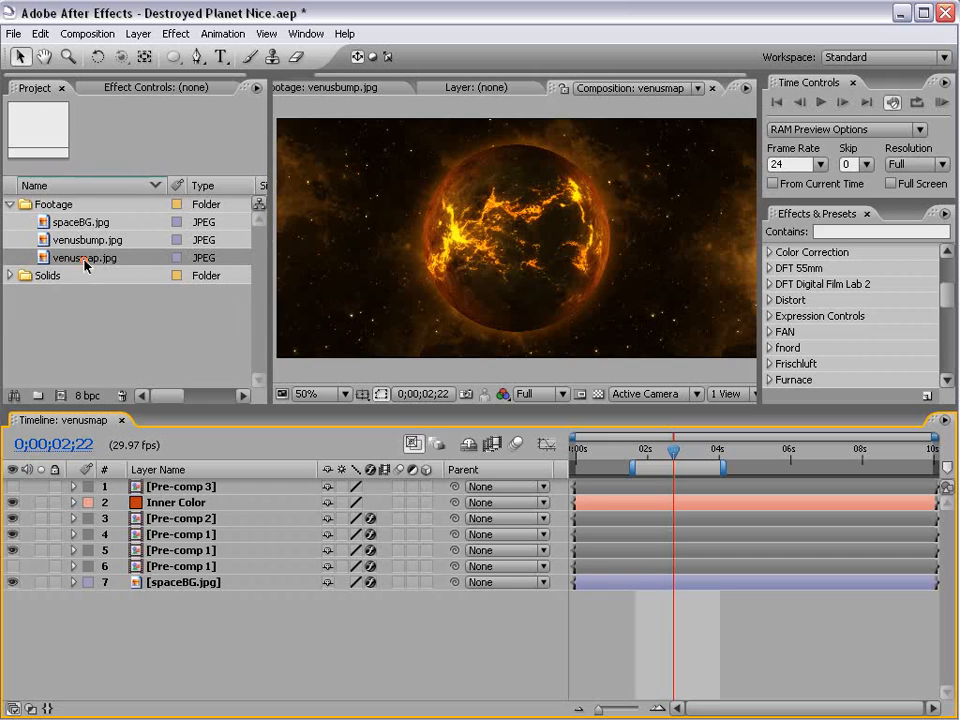
drag(90, 258, 62, 401)
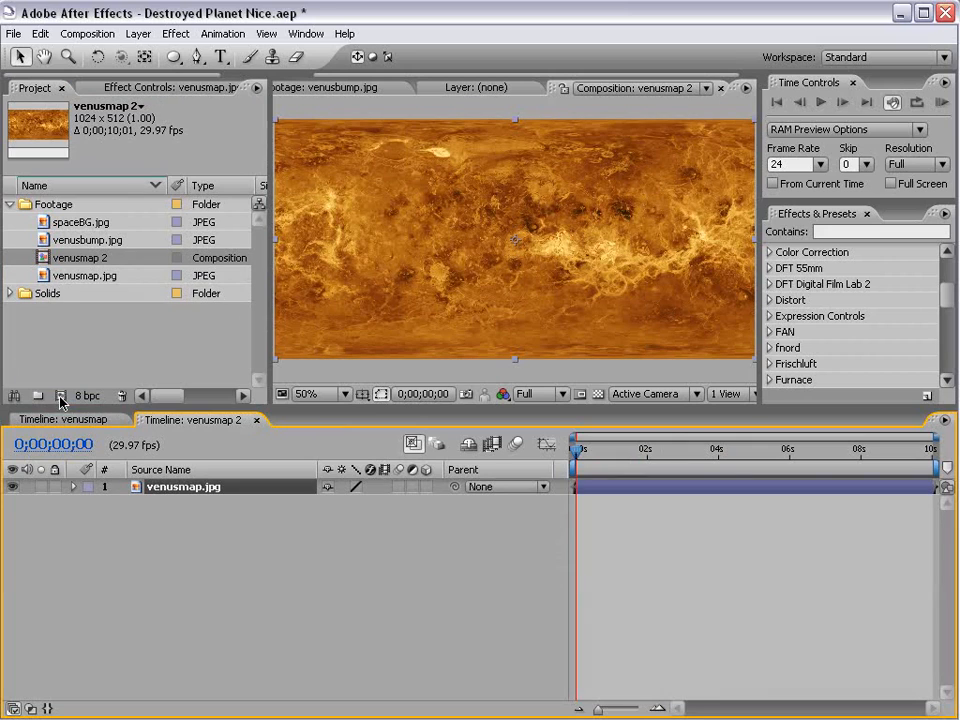
mouse_move(570, 465)
mouse_down()
mouse_move(650, 450)
mouse_move(583, 452)
mouse_up()
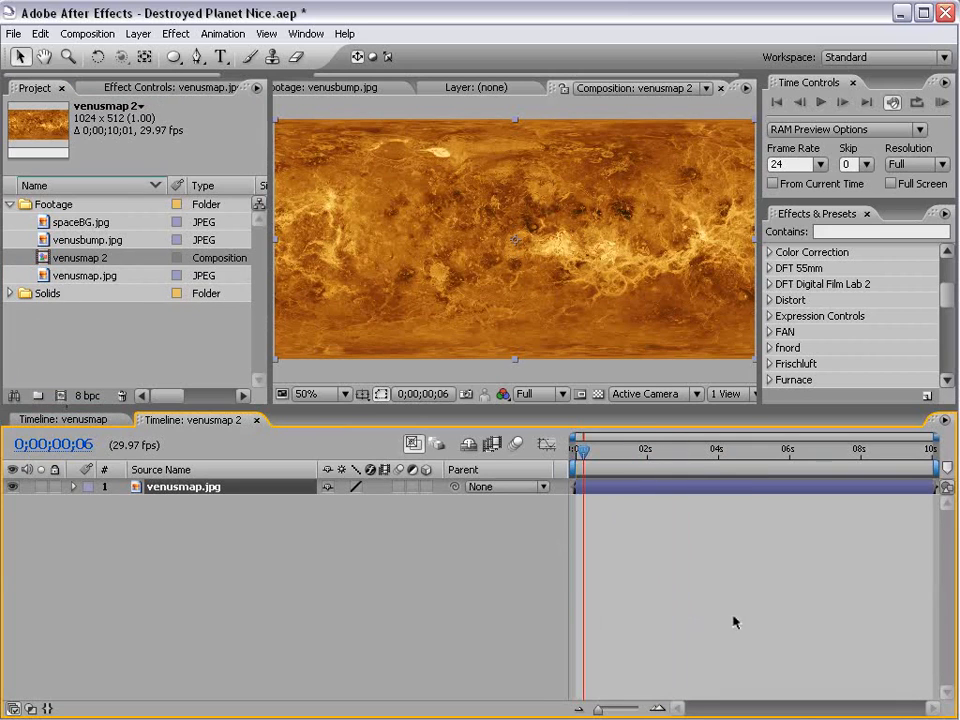
Step: Pre-compose the venusmap.jpg layer as "Map", moving all attributes into the new composition
click(531, 272)
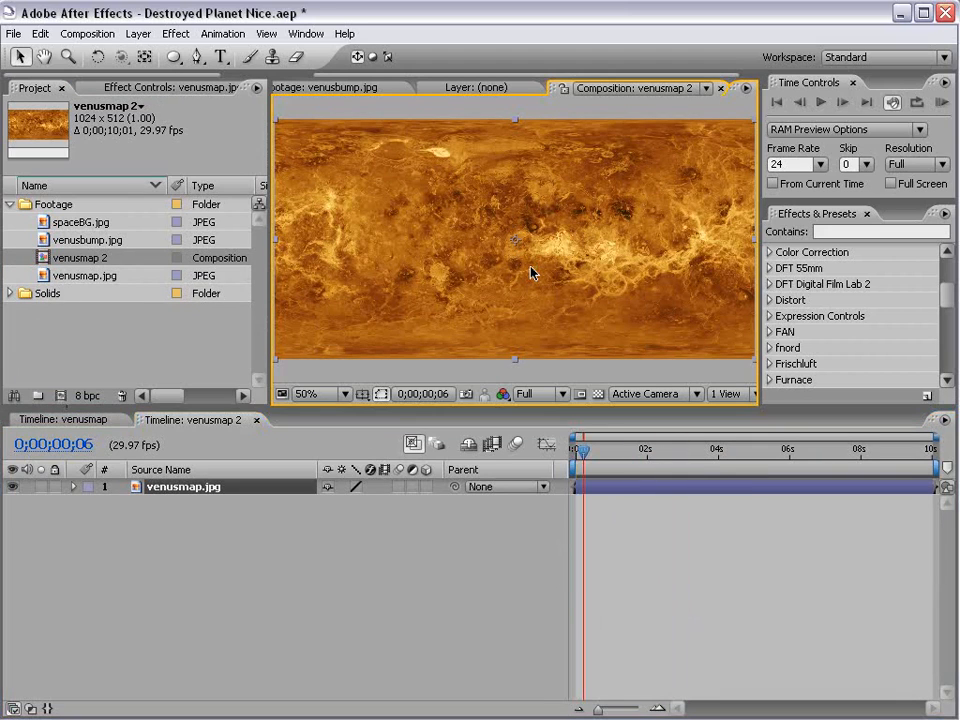
click(139, 35)
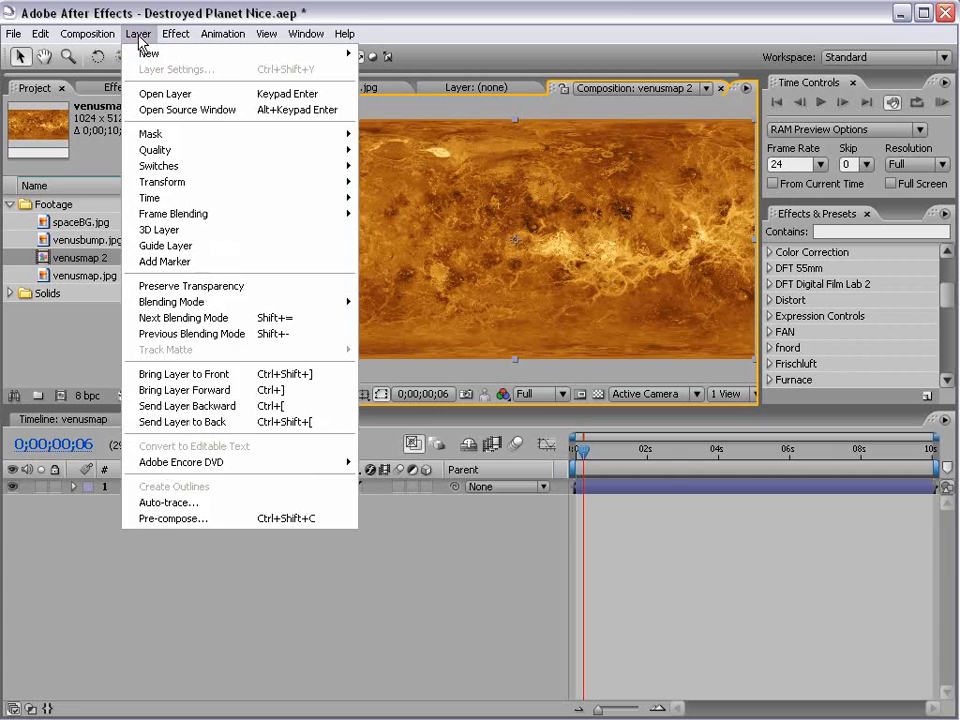
click(189, 520)
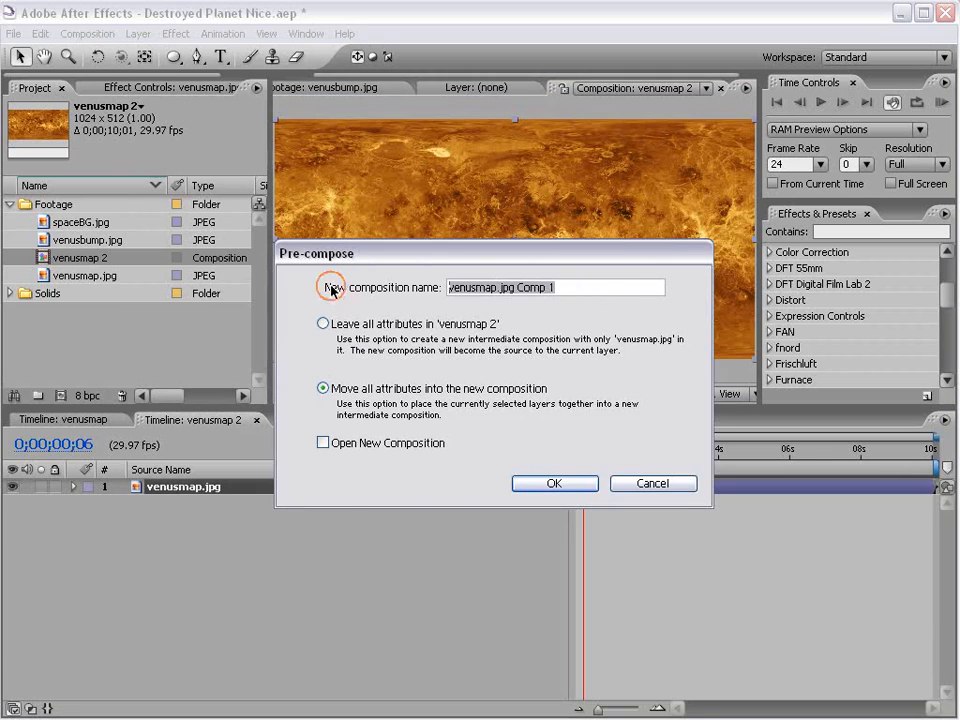
text(Map)
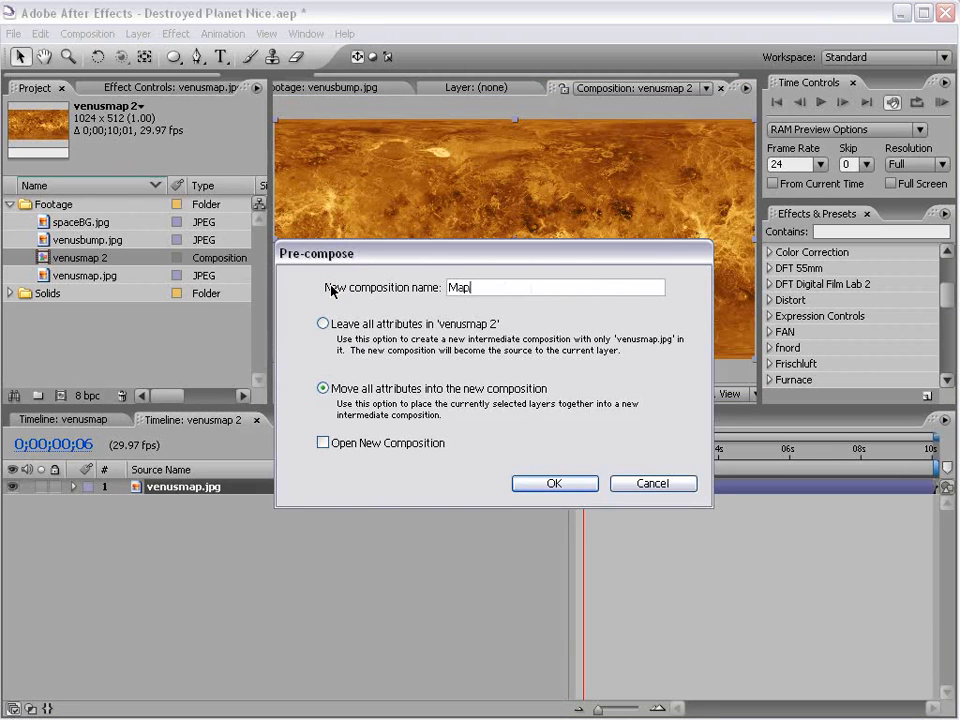
click(553, 484)
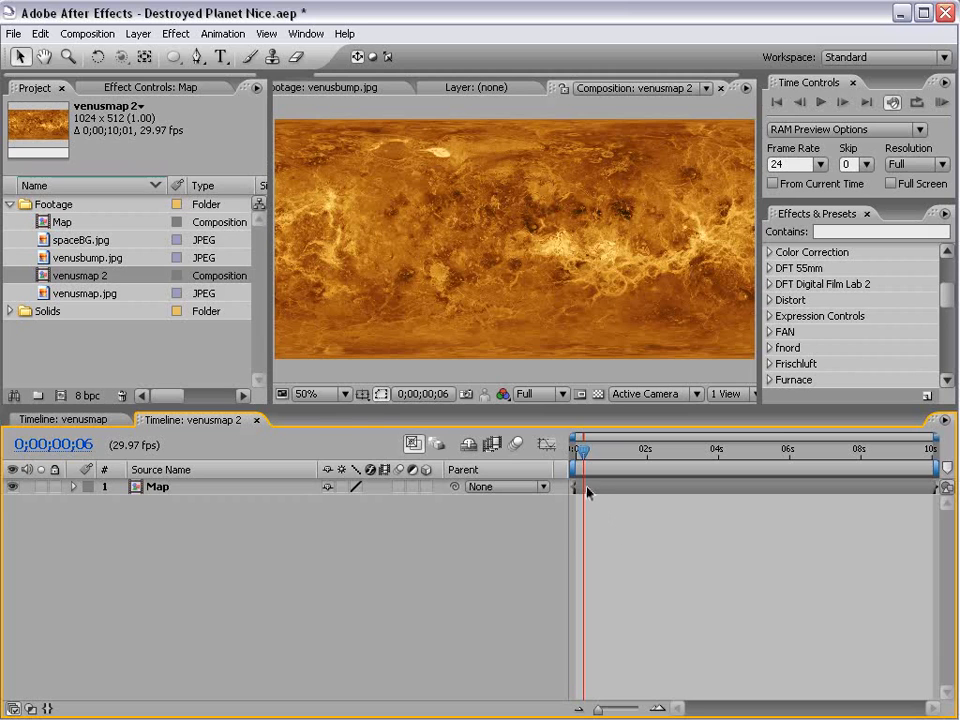
Step: Apply Hue/Saturation to venusmap.jpg inside the Map composition, with Master Saturation at -42 and Master Lightness at -48
double_click(587, 488)
click(190, 419)
click(300, 420)
click(667, 521)
click(598, 489)
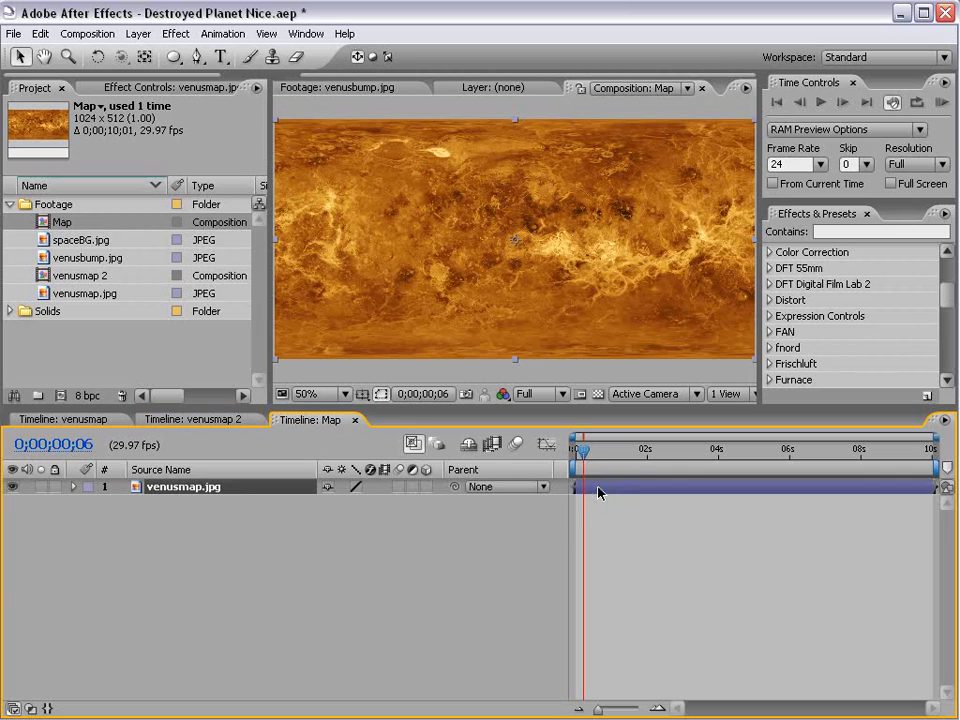
click(175, 33)
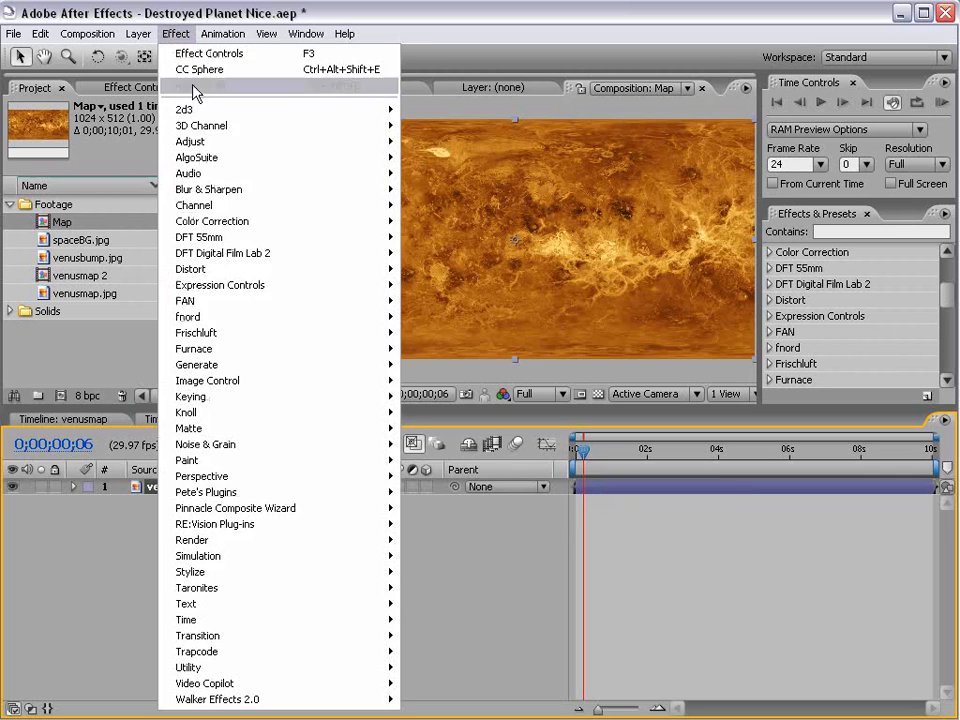
mouse_move(213, 224)
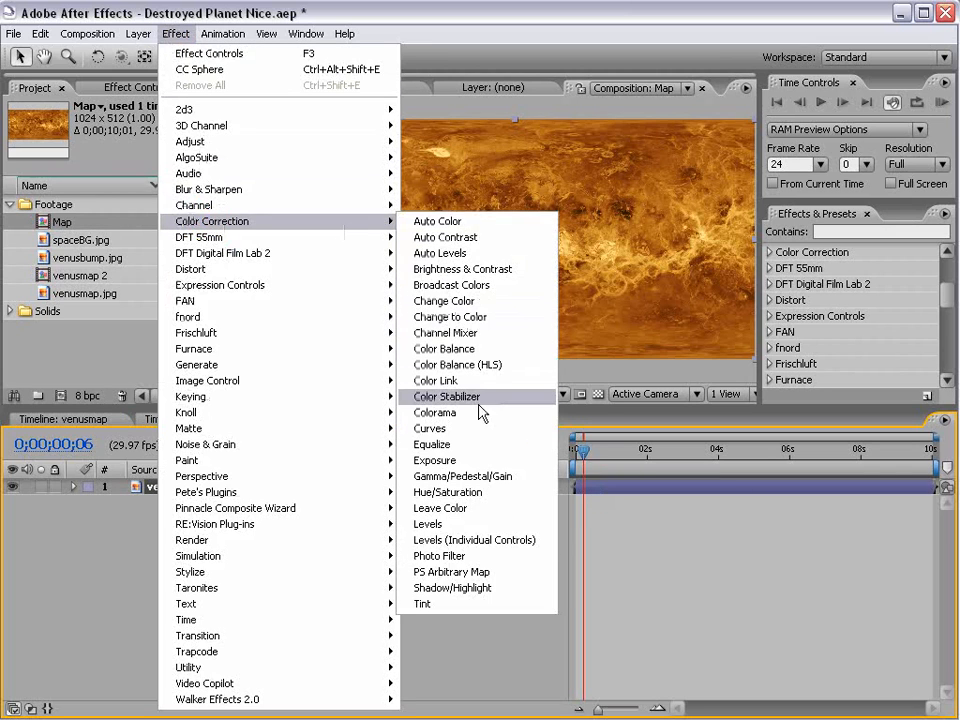
click(481, 492)
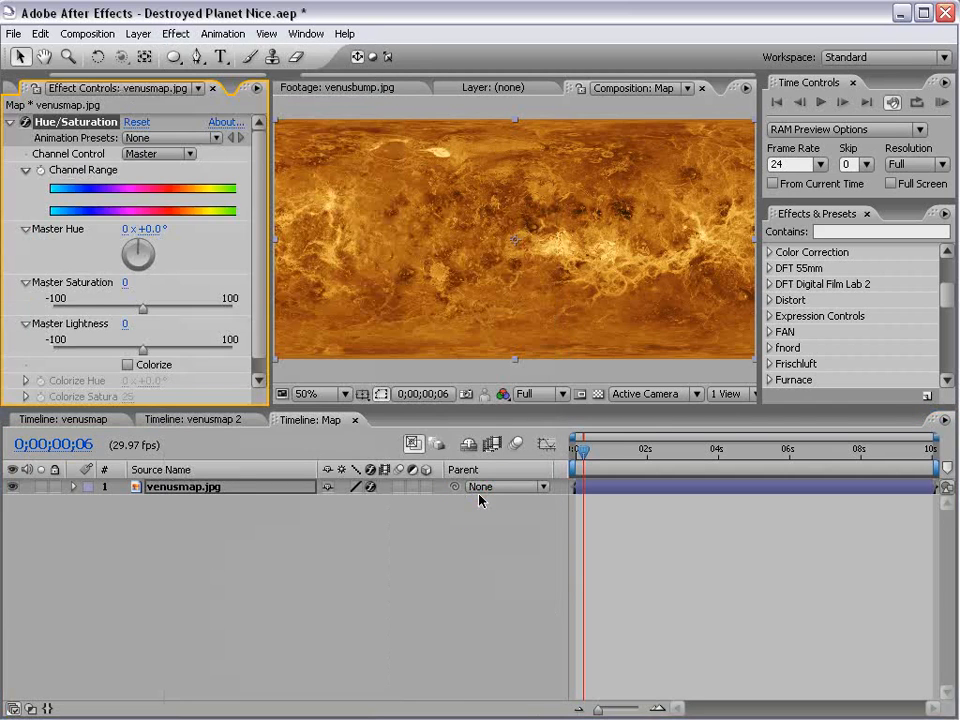
drag(142, 309, 105, 311)
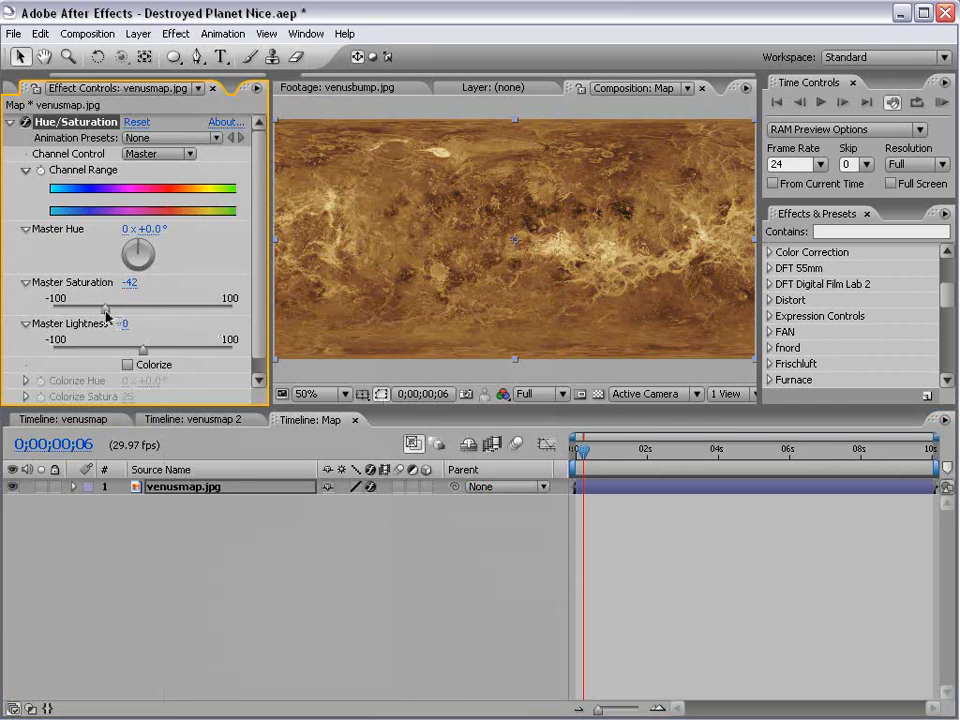
drag(145, 354, 100, 354)
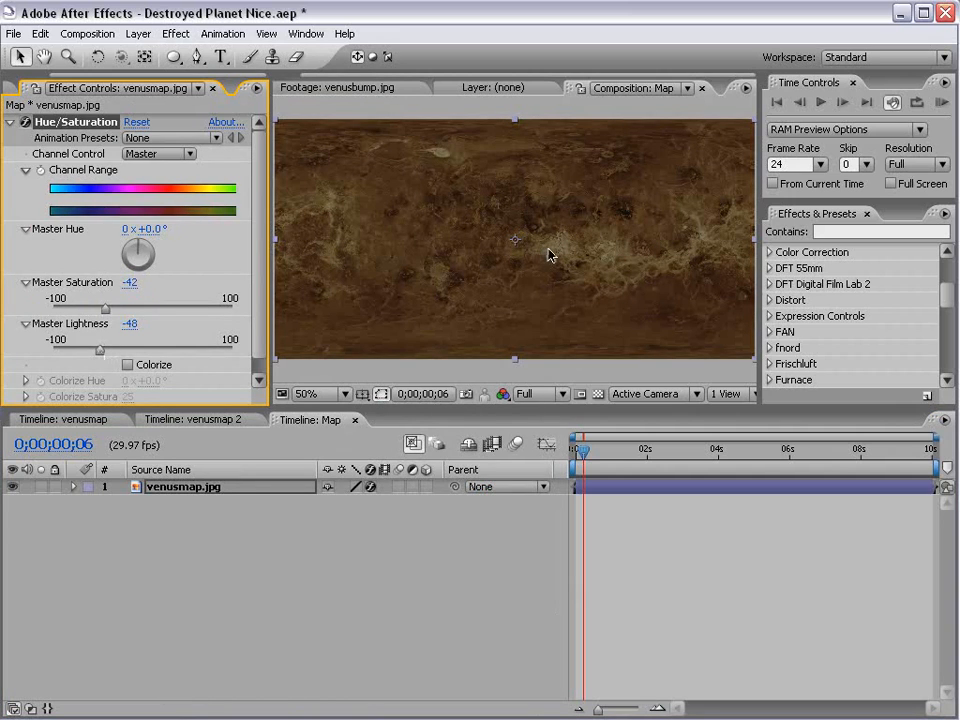
Step: Find the CC Sphere effect and apply it to the Map layer in the venusmap 2 composition
click(195, 421)
click(542, 349)
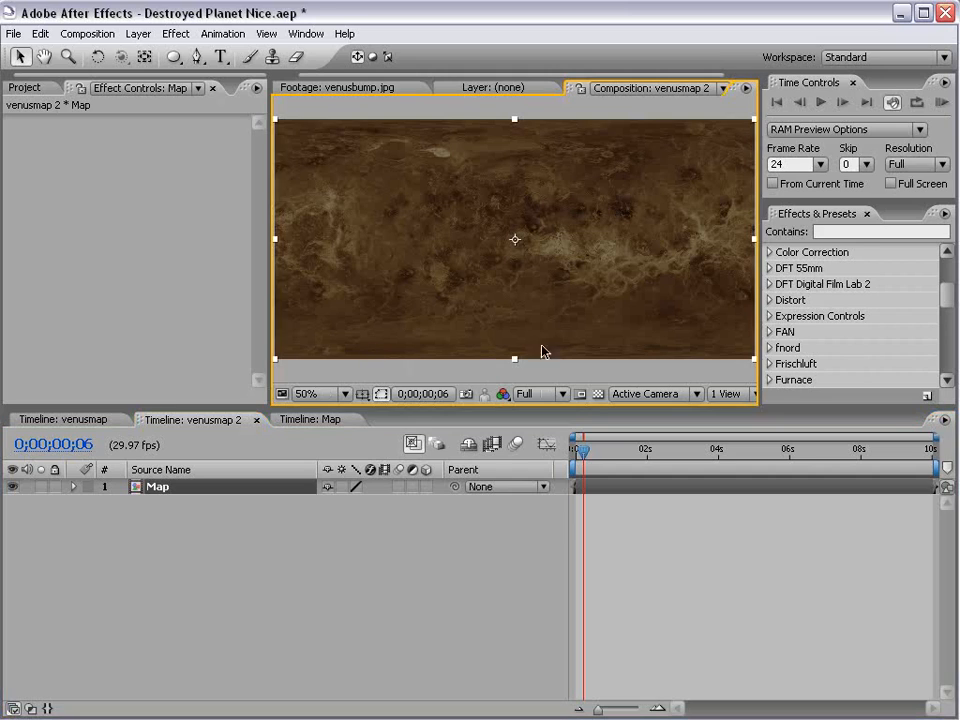
click(838, 232)
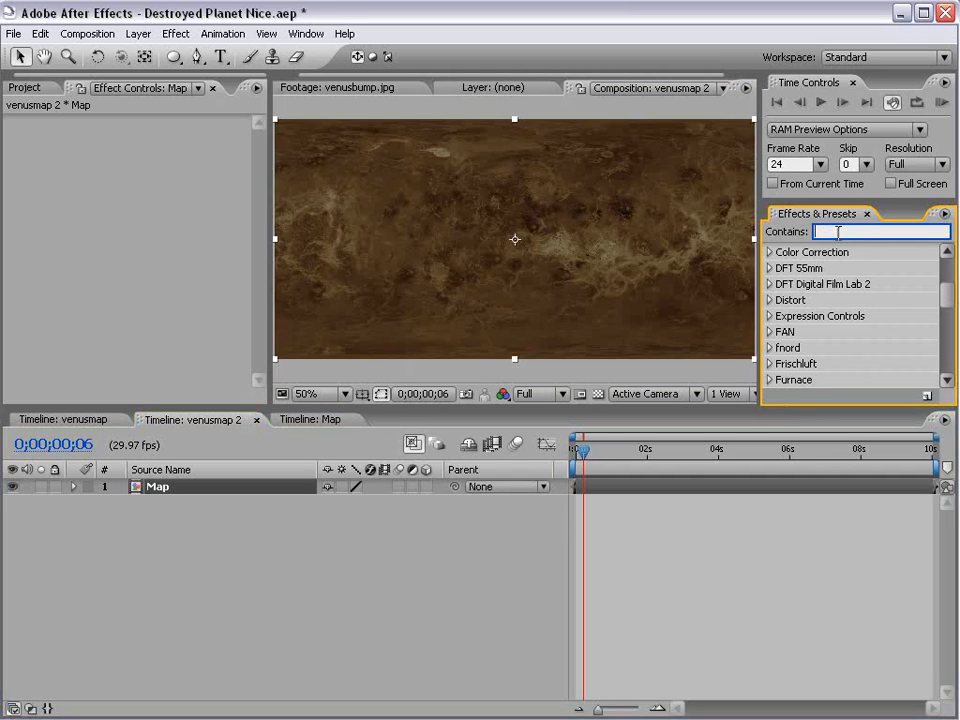
text(cc sph)
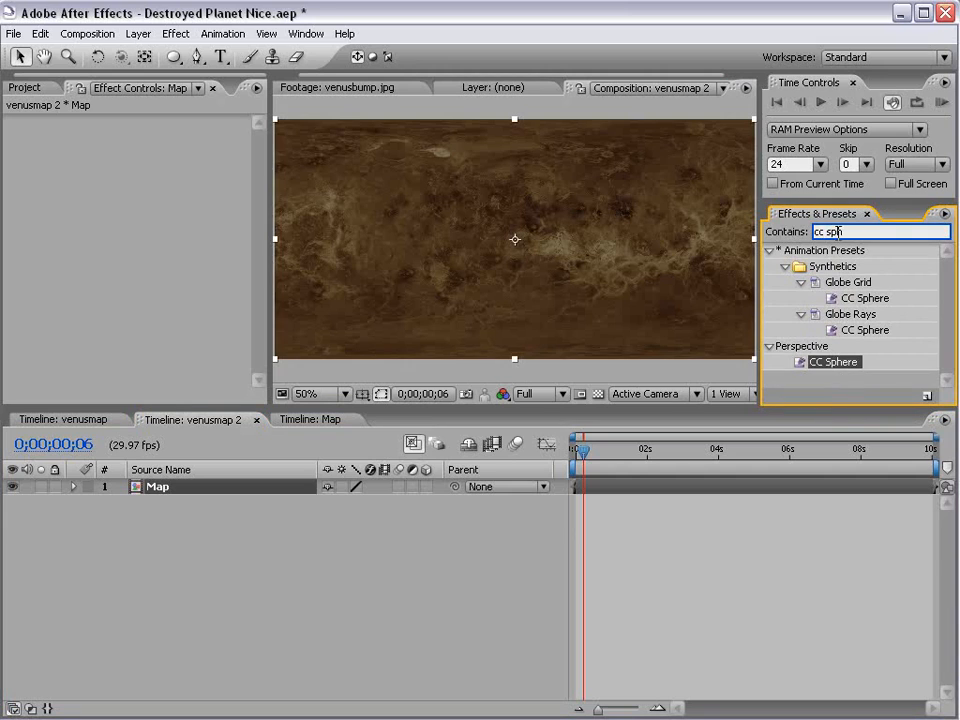
click(835, 366)
drag(835, 366, 598, 489)
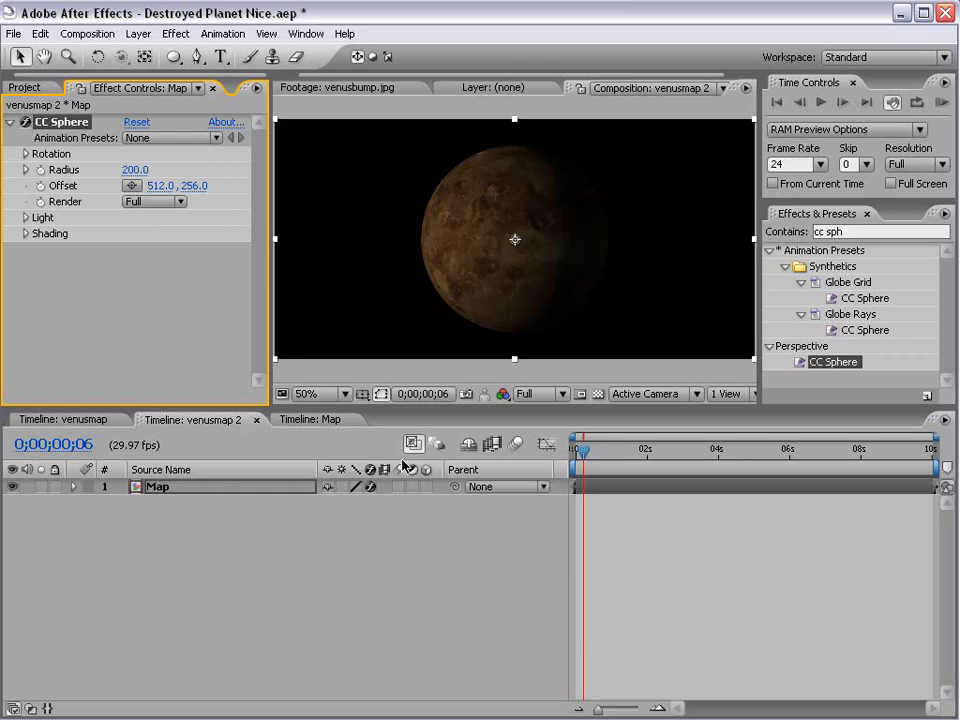
Step: Duplicate the Map sphere layer in the venusmap 2 composition
click(221, 538)
click(164, 486)
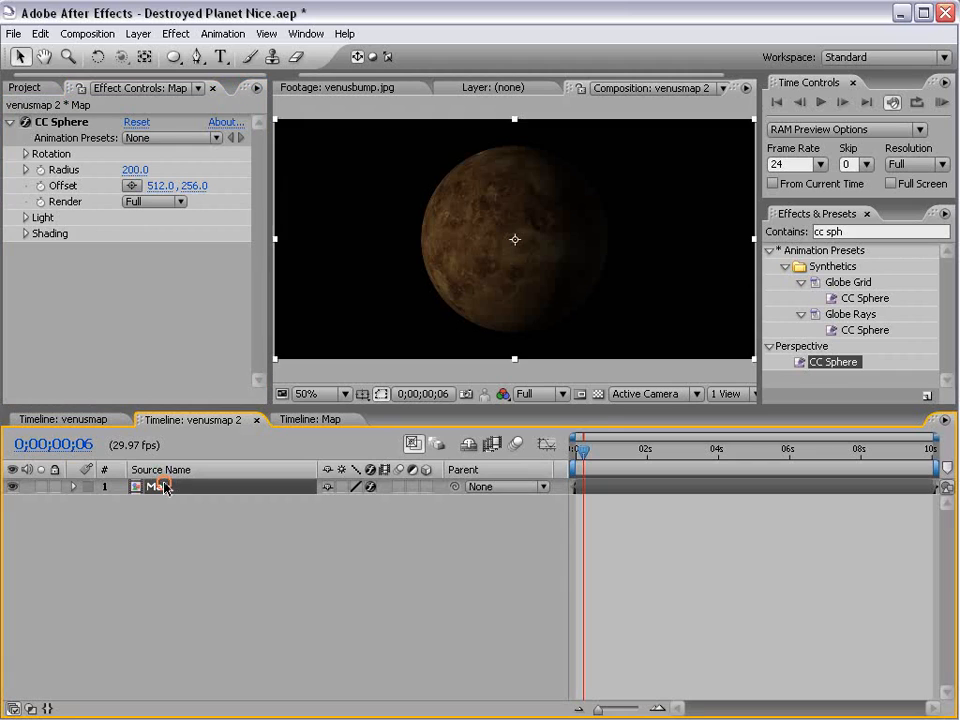
key(ctrl+d)
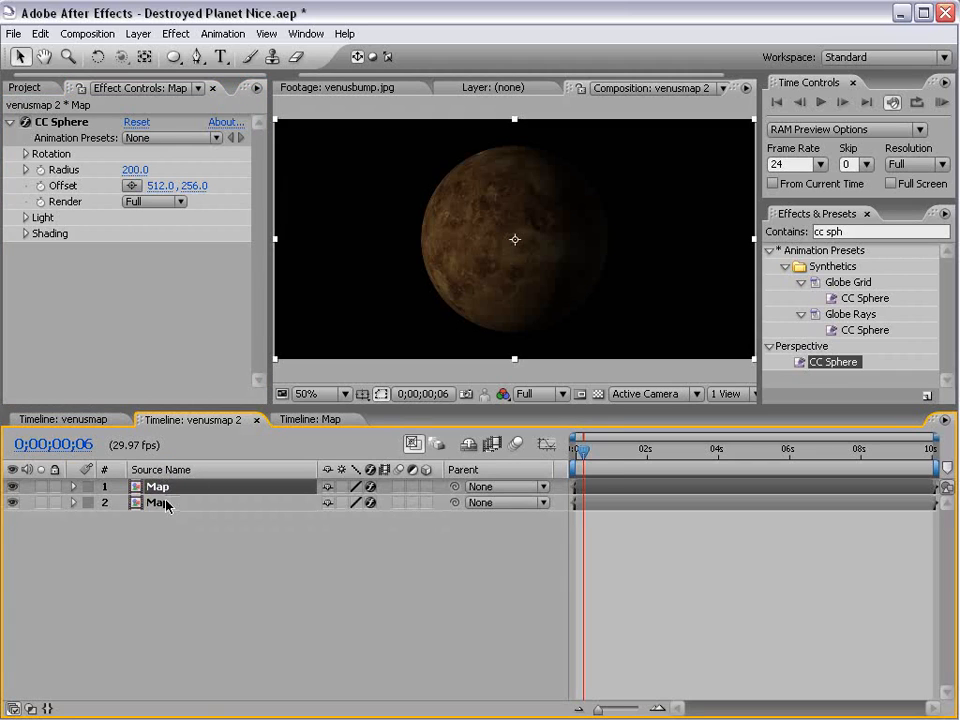
Step: Set the upper Map layer's CC Sphere light to direction +88°, height -2 and intensity 140
click(25, 218)
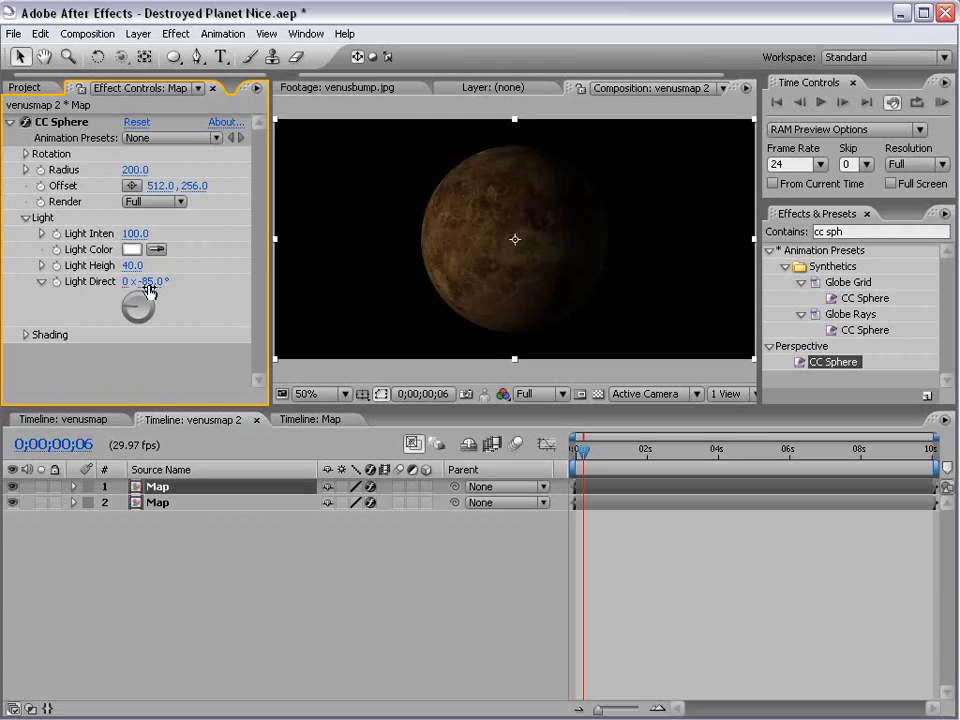
drag(138, 305, 155, 312)
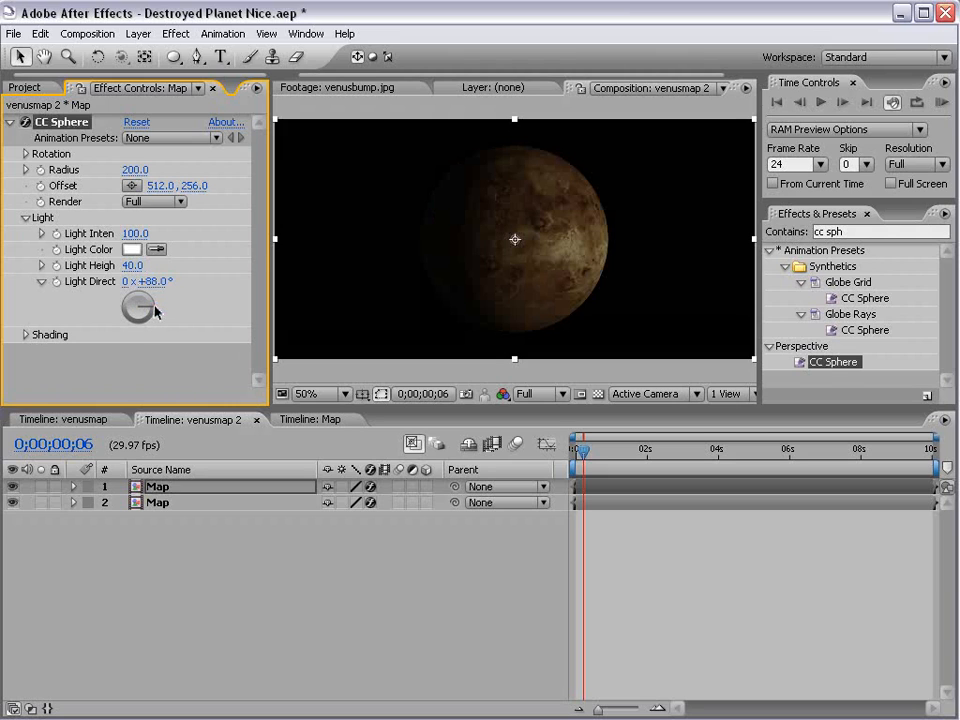
drag(130, 266, 92, 265)
drag(146, 232, 175, 229)
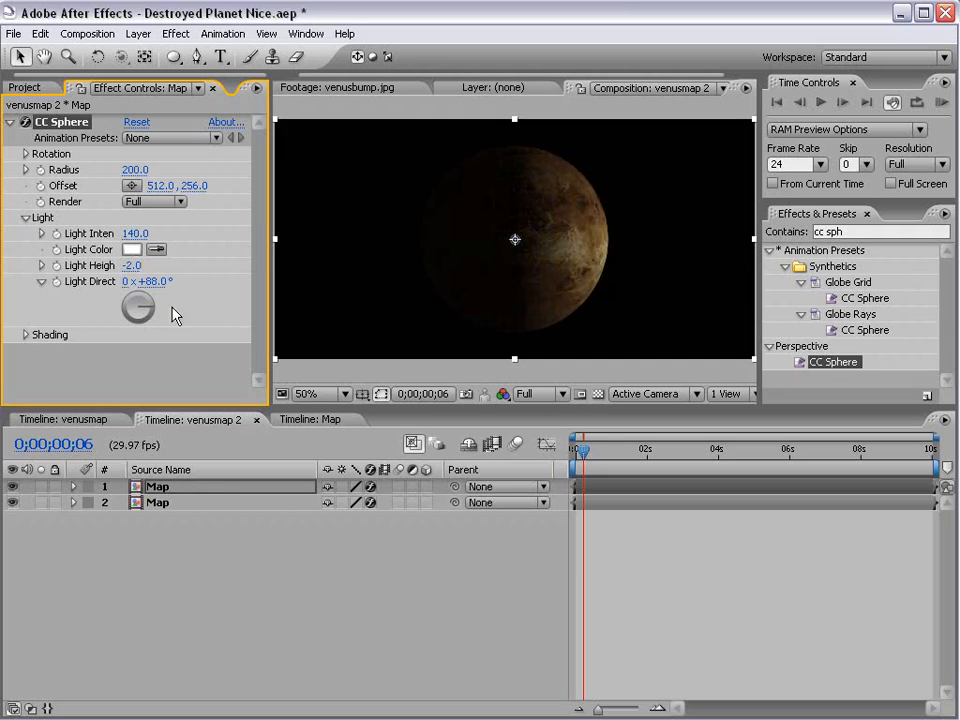
Step: Set the upper Map layer's blending mode to Screen and its CC Sphere light height to -40
click(184, 484)
key(F4)
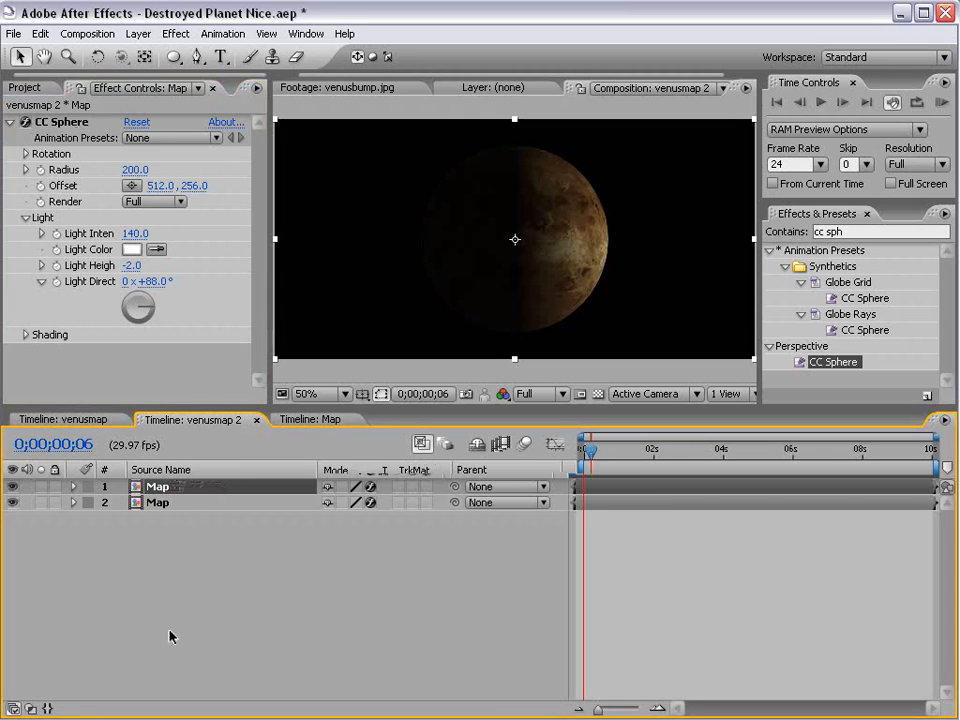
click(338, 487)
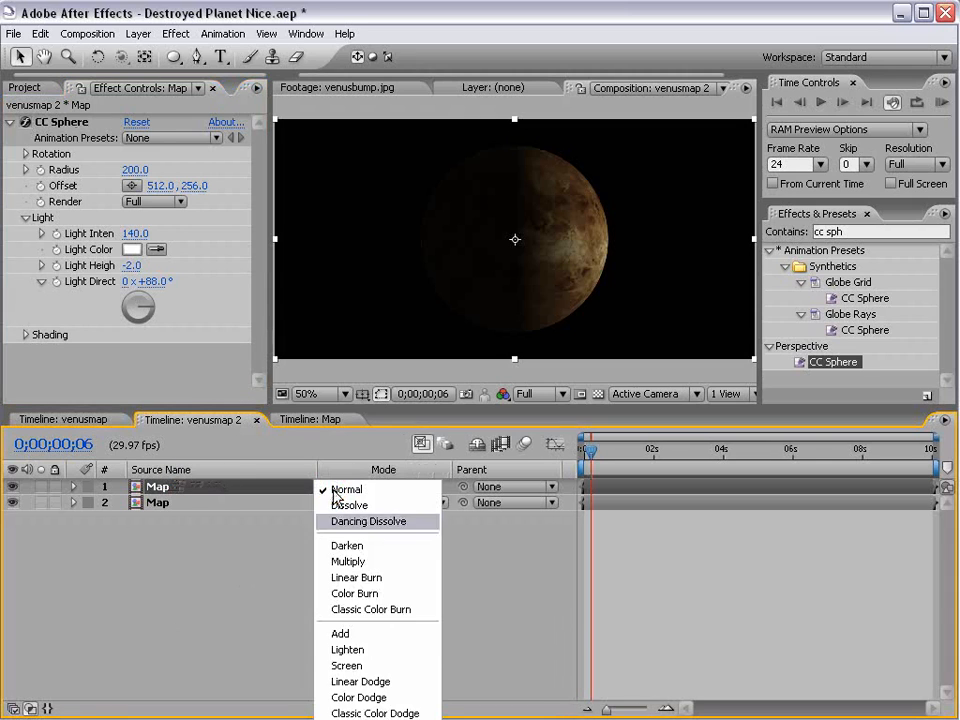
click(350, 665)
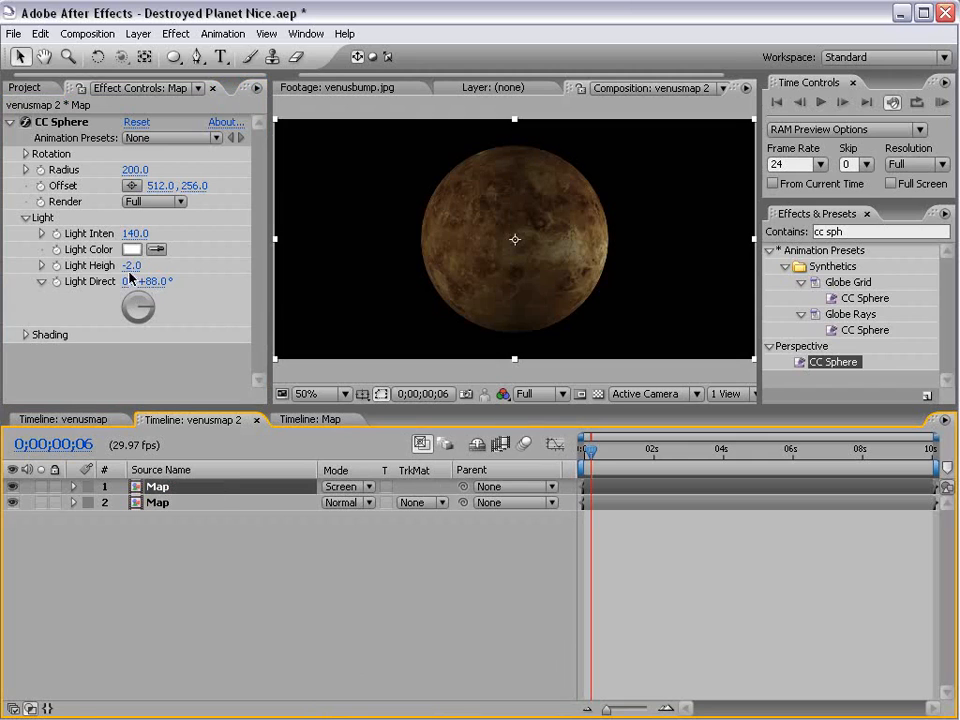
drag(134, 266, 98, 264)
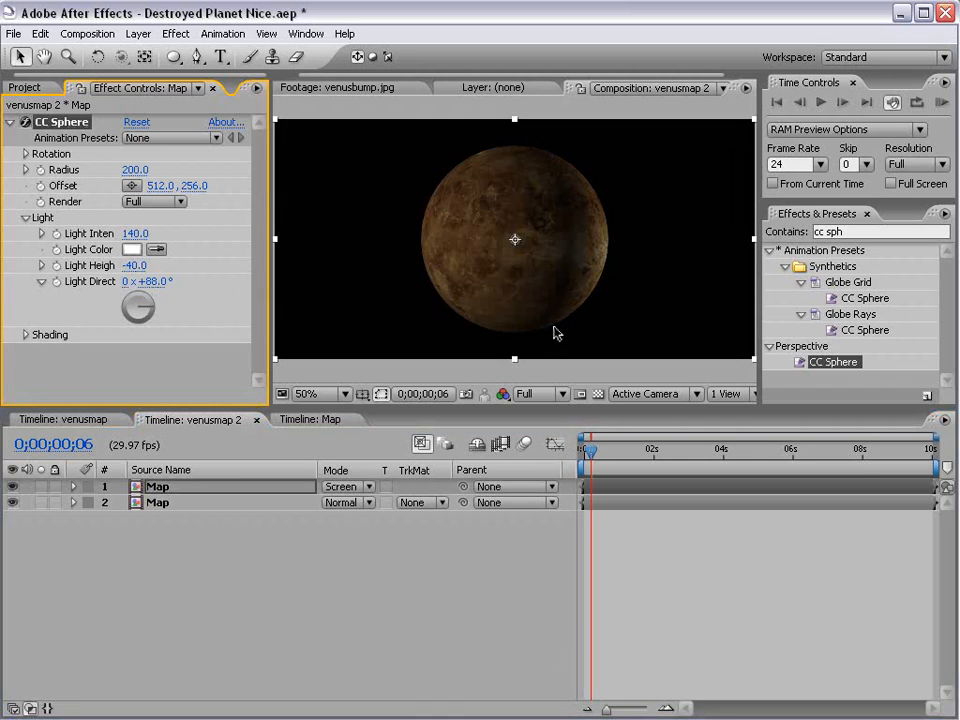
Step: Add spaceBG.jpg to the venusmap 2 composition as the background beneath both Map layers
click(688, 617)
click(28, 88)
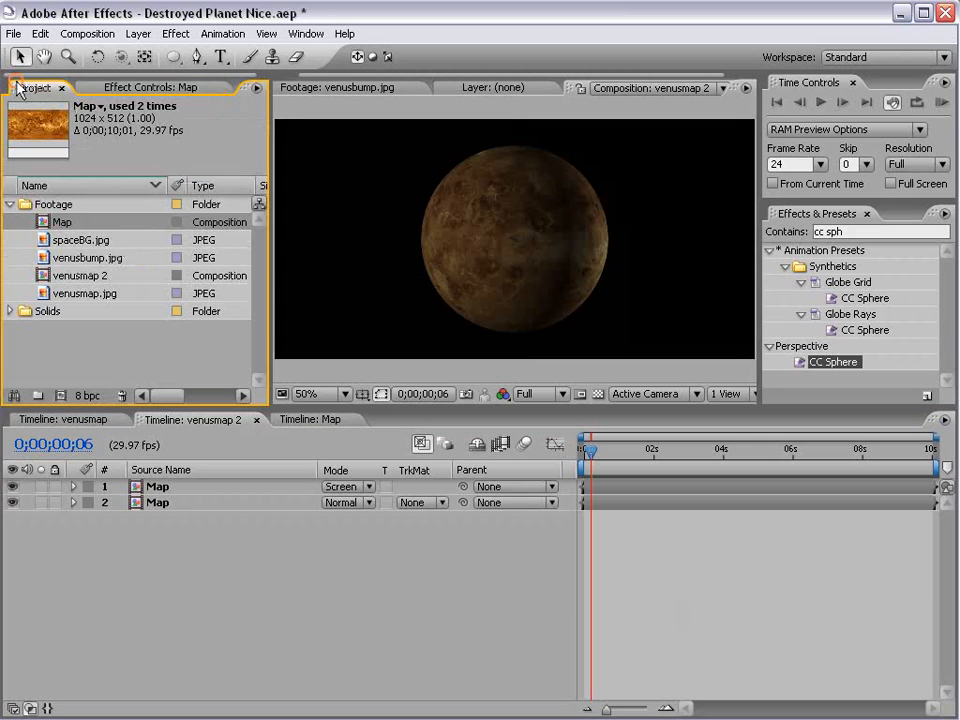
click(60, 249)
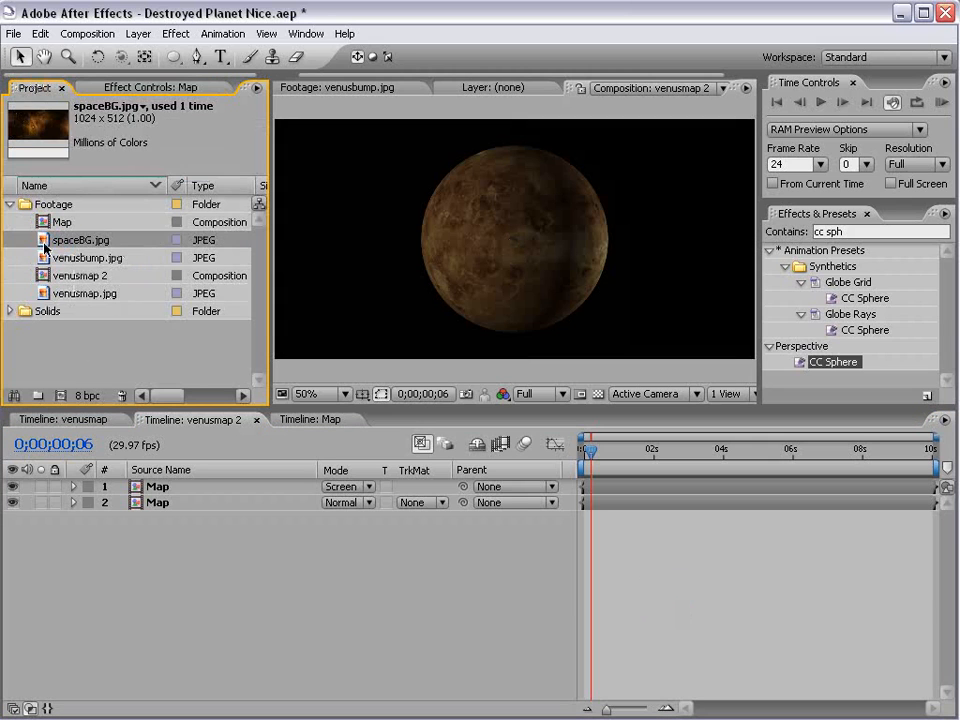
drag(46, 240, 520, 520)
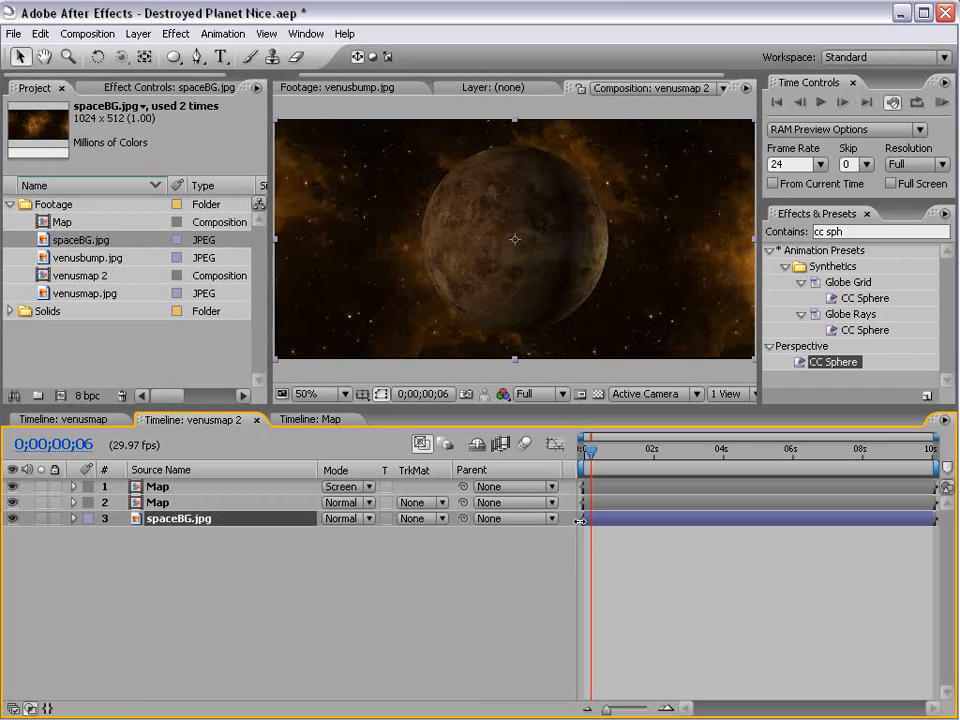
mouse_move(595, 455)
mouse_down()
mouse_move(617, 451)
mouse_move(601, 453)
mouse_up()
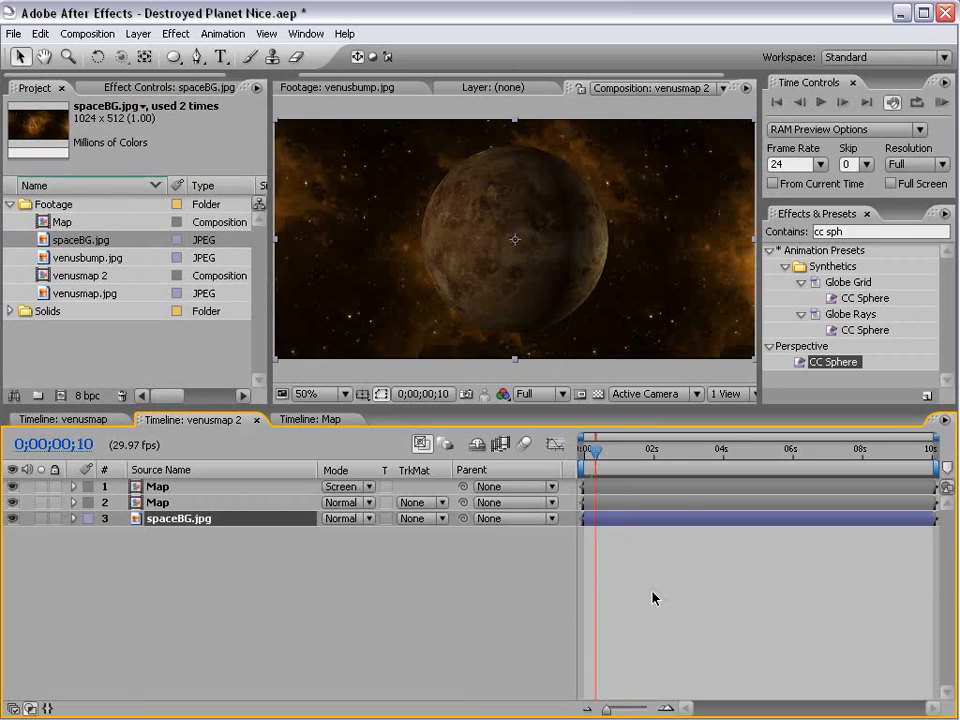
Step: Add venusbump.jpg above venusmap.jpg in the Map composition and apply the Invert effect to it
click(310, 419)
click(76, 258)
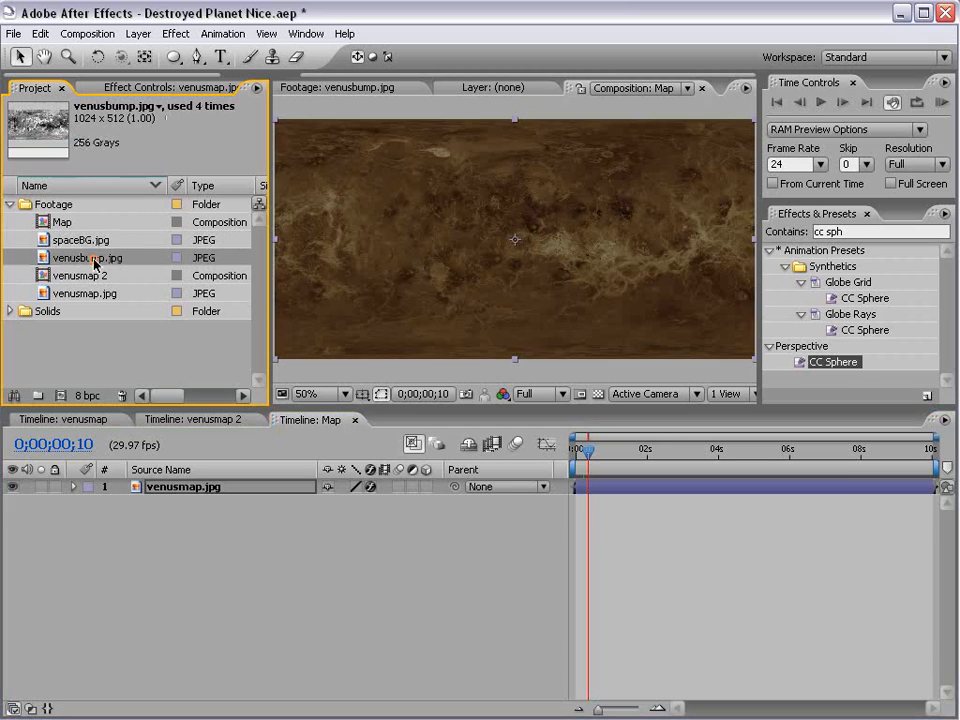
drag(76, 258, 518, 246)
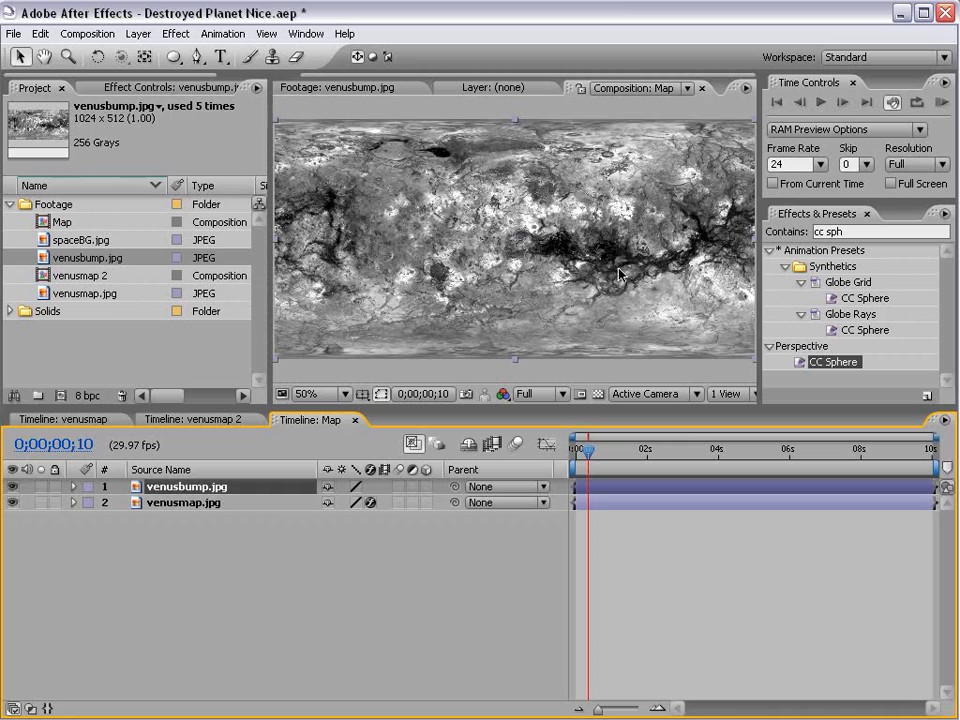
click(175, 34)
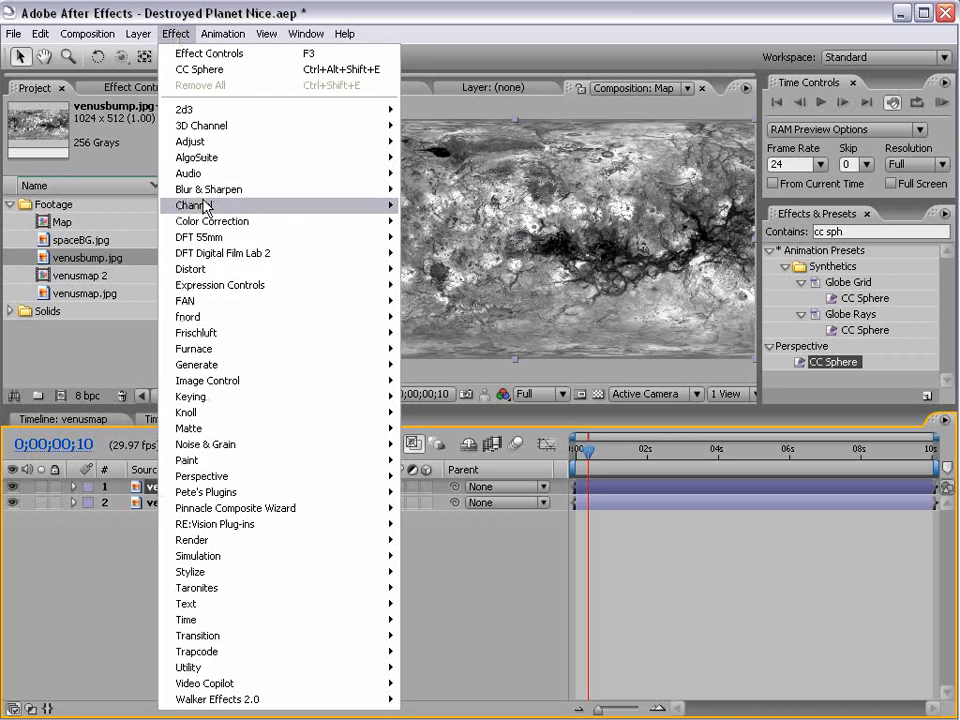
mouse_move(210, 207)
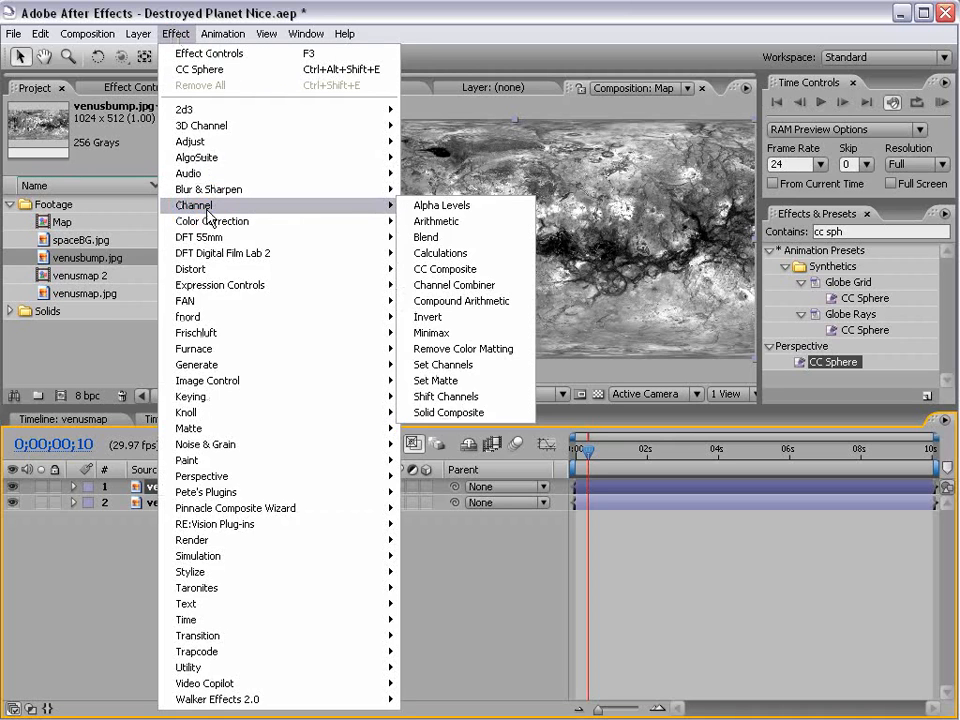
click(470, 318)
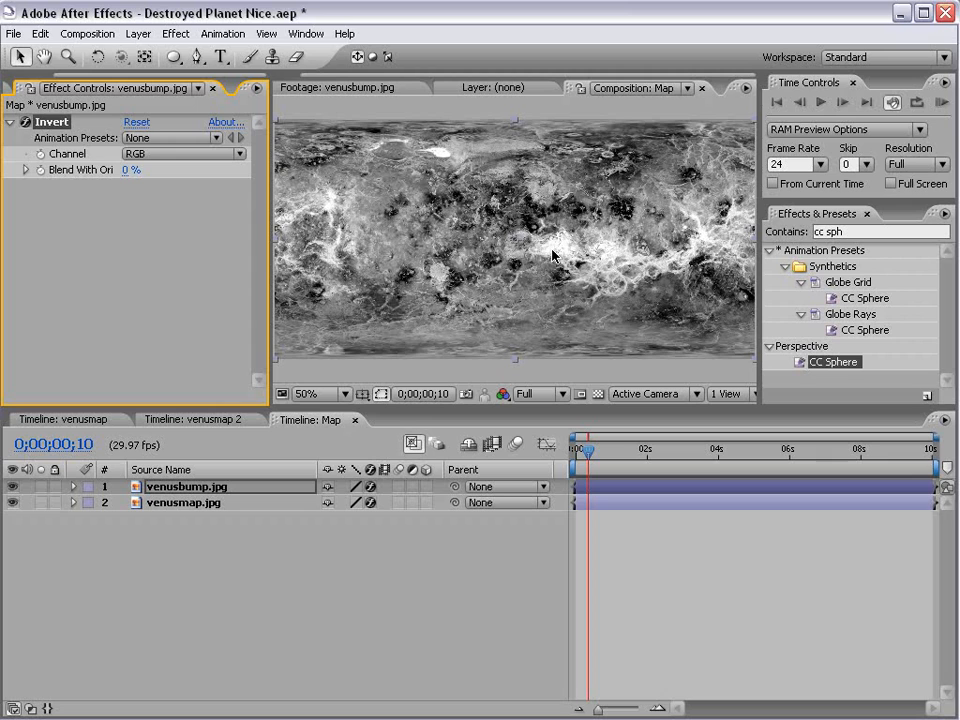
Step: Apply Curves to the venusbump.jpg layer and pull the RGB curve steeply down so only the brightest cracks remain
click(175, 33)
mouse_move(215, 224)
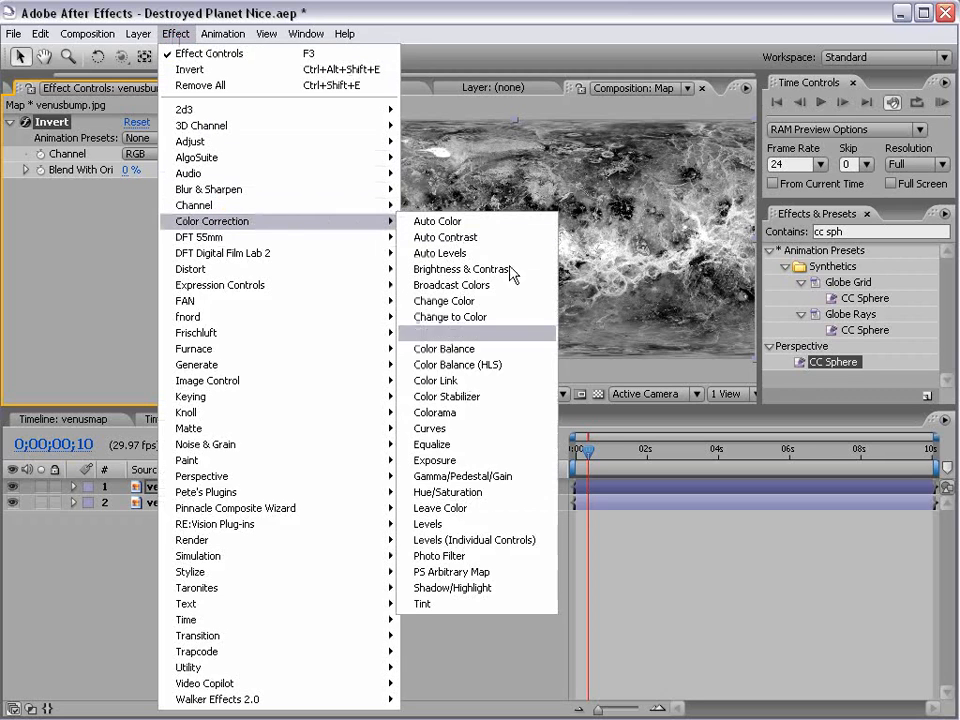
click(455, 429)
drag(95, 344, 173, 350)
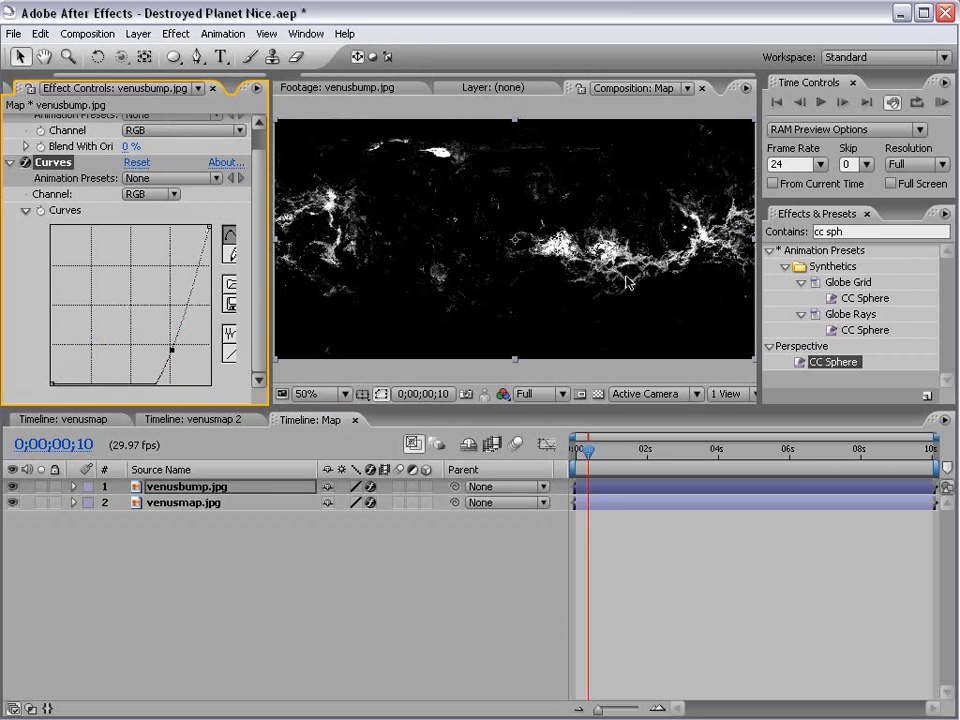
scroll(484, 258, up, 1)
scroll(687, 275, down, 1)
Step: Apply a Tint effect to the venusbump.jpg layer and map white to orange FFA800
click(178, 34)
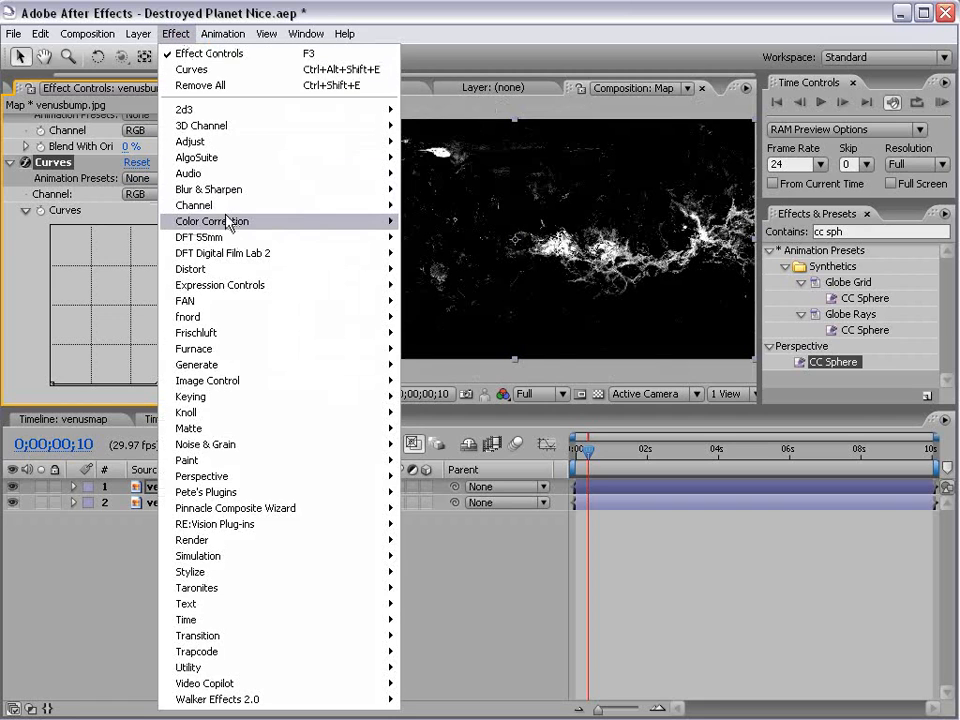
mouse_move(230, 222)
click(420, 543)
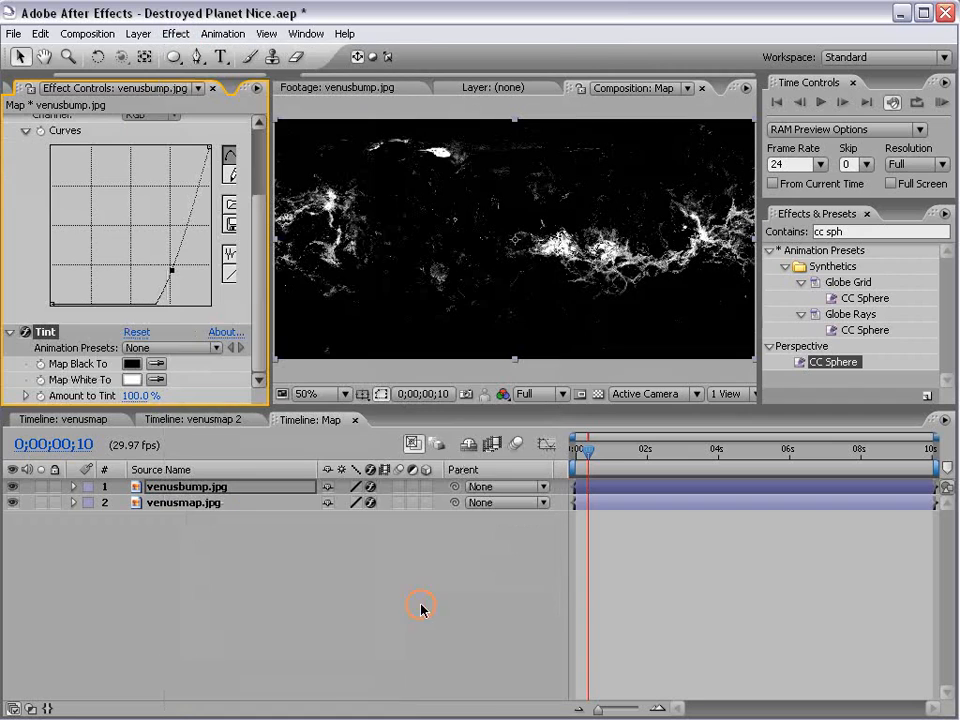
click(131, 380)
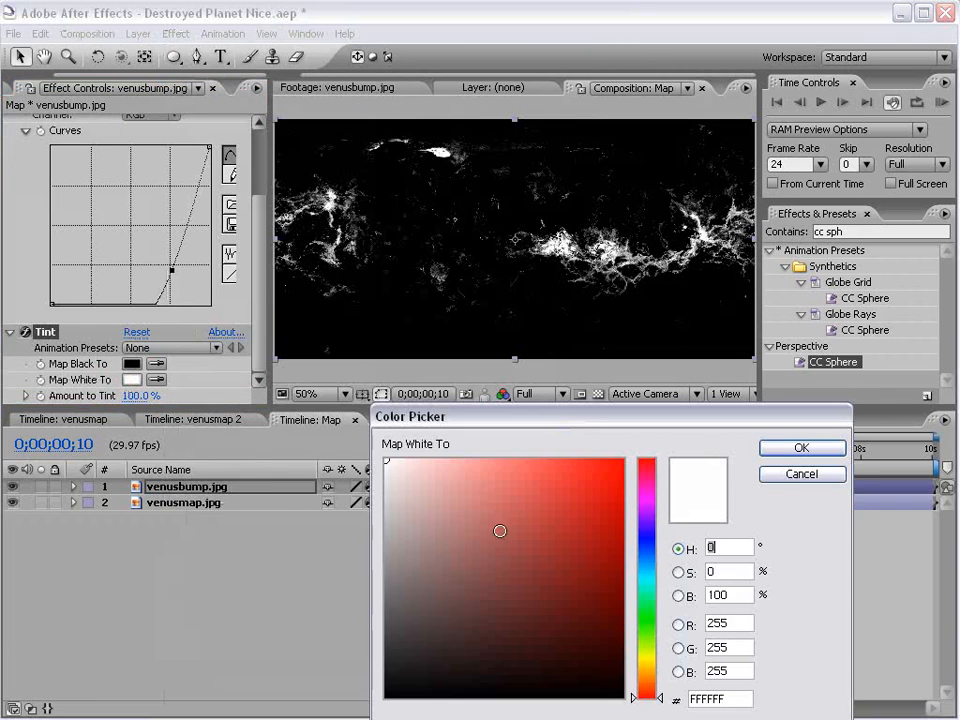
click(636, 671)
drag(614, 582, 664, 437)
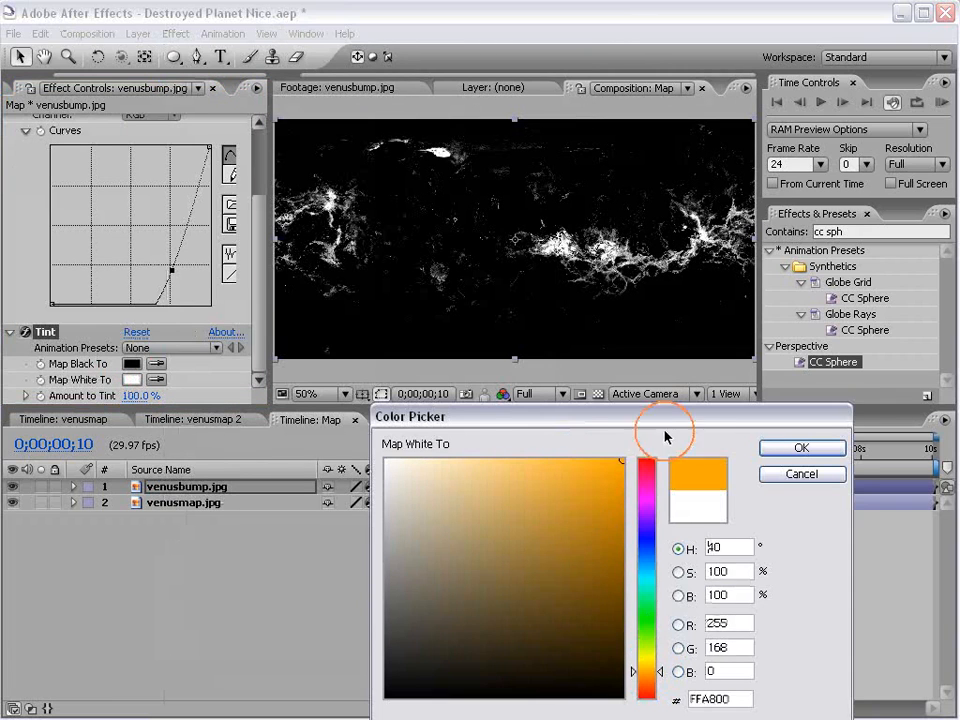
click(802, 447)
click(615, 525)
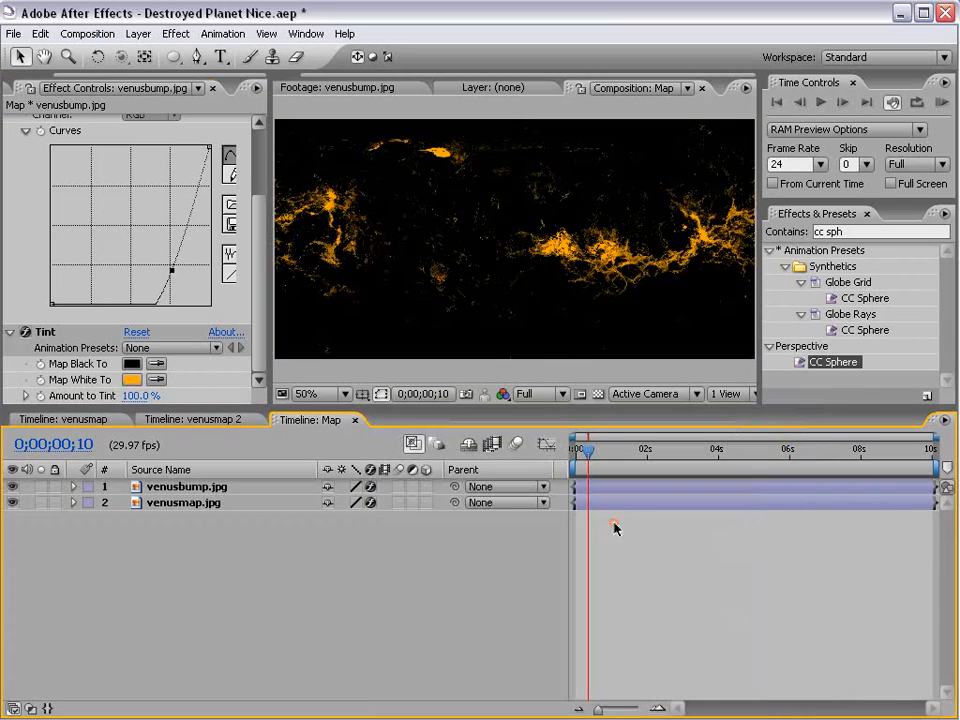
Step: Set the venusbump.jpg layer's blending mode to Screen and check the planet at the first frame of venusmap 2
click(228, 487)
key(F4)
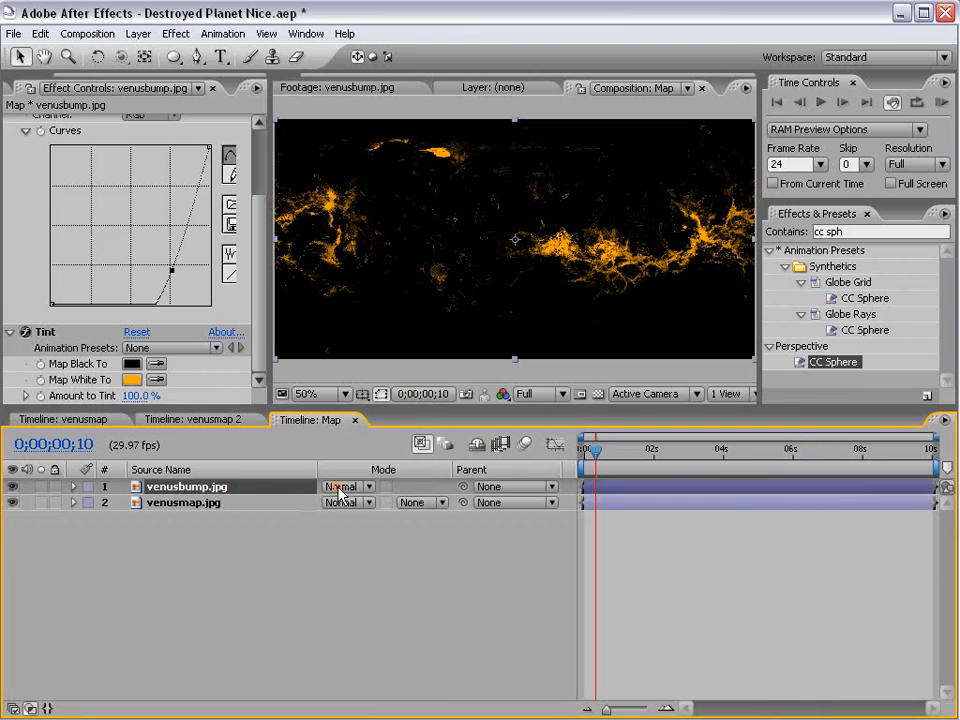
click(340, 487)
click(362, 664)
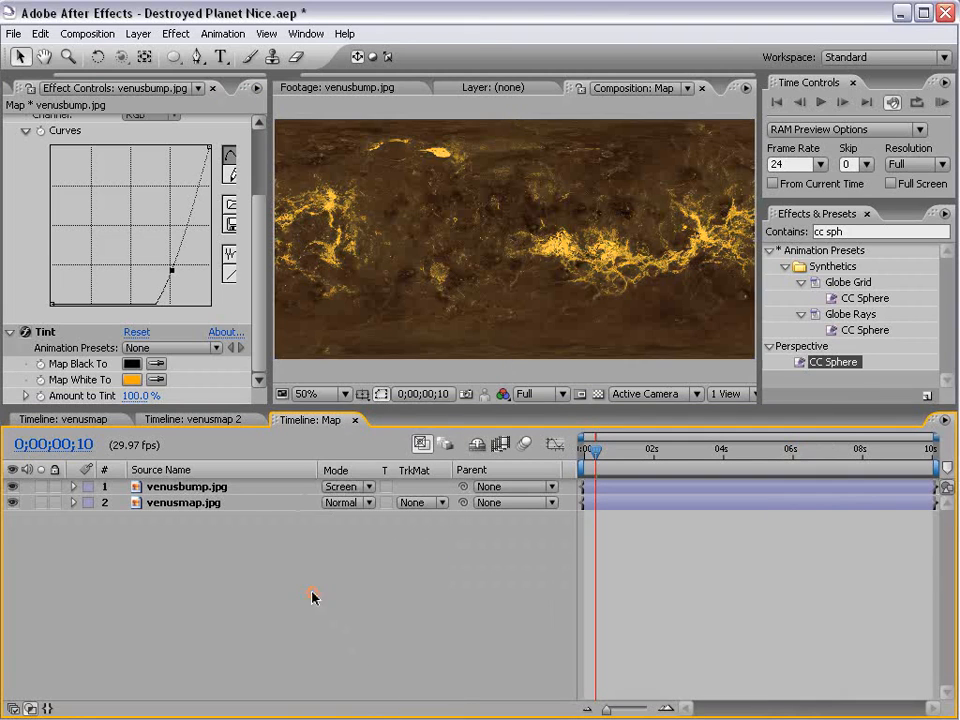
click(178, 420)
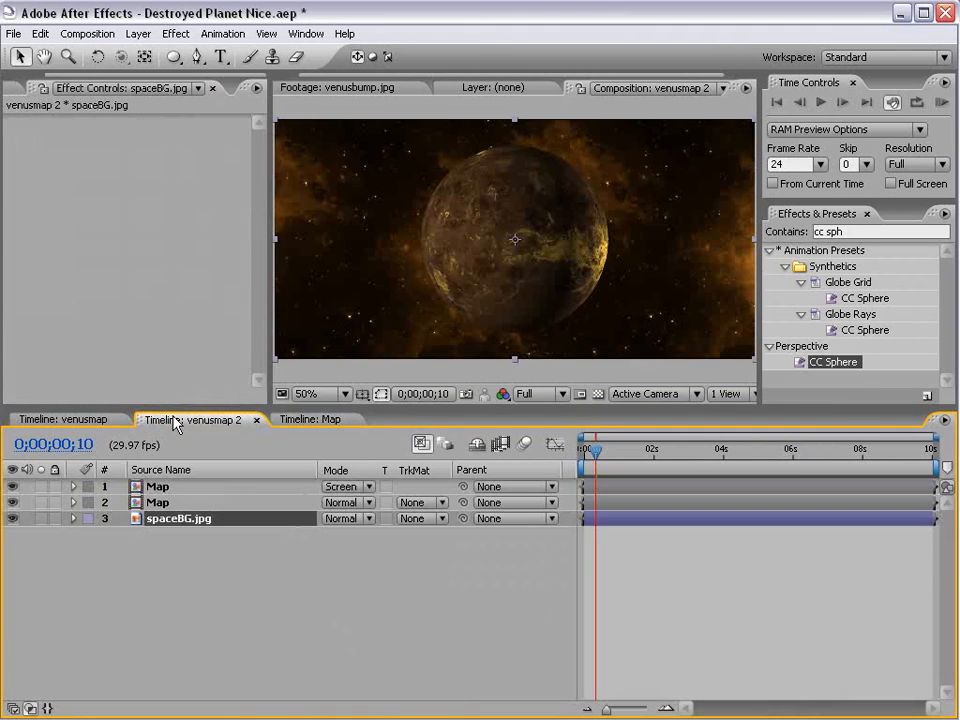
mouse_move(597, 456)
mouse_down()
mouse_move(624, 452)
mouse_move(608, 461)
mouse_move(582, 452)
mouse_up()
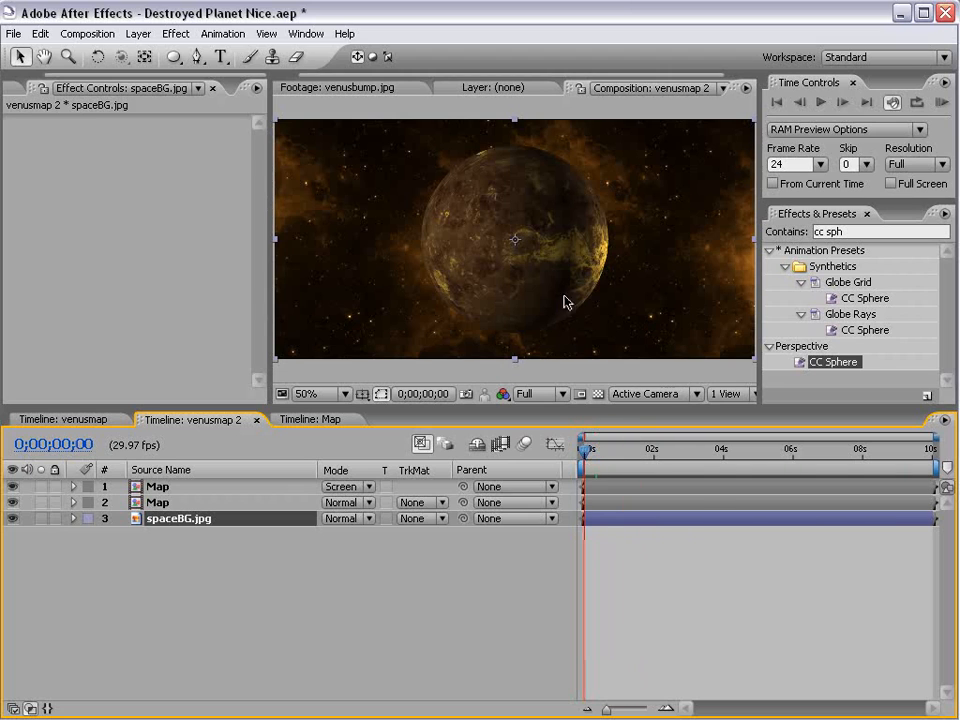
key(slash)
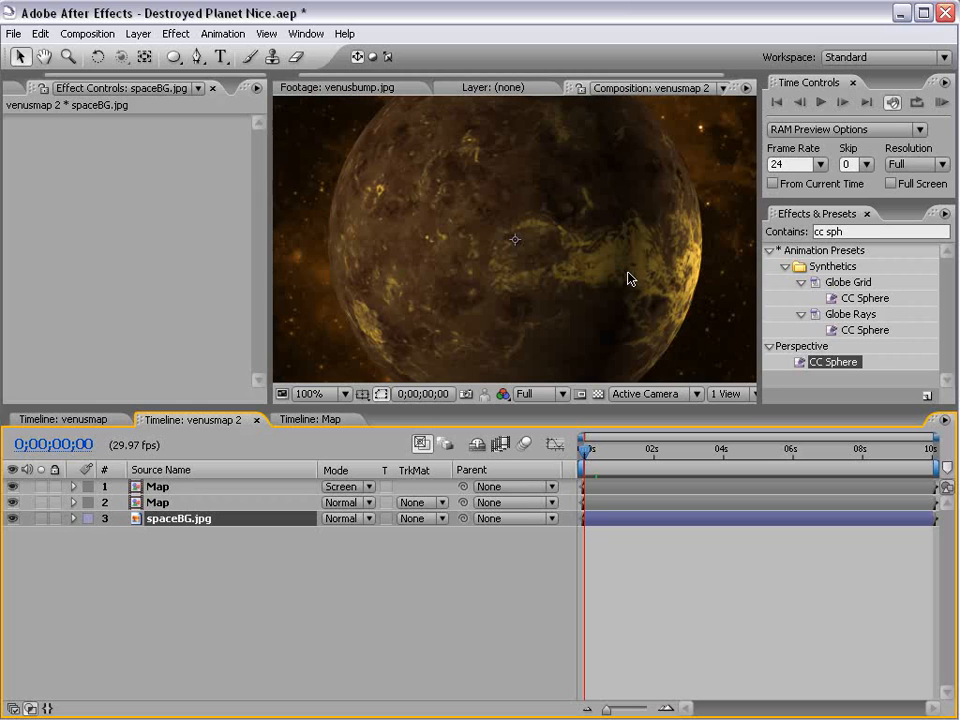
Step: Hide the venusbump.jpg layer in the Map composition and duplicate that composition as Lava Map
click(310, 419)
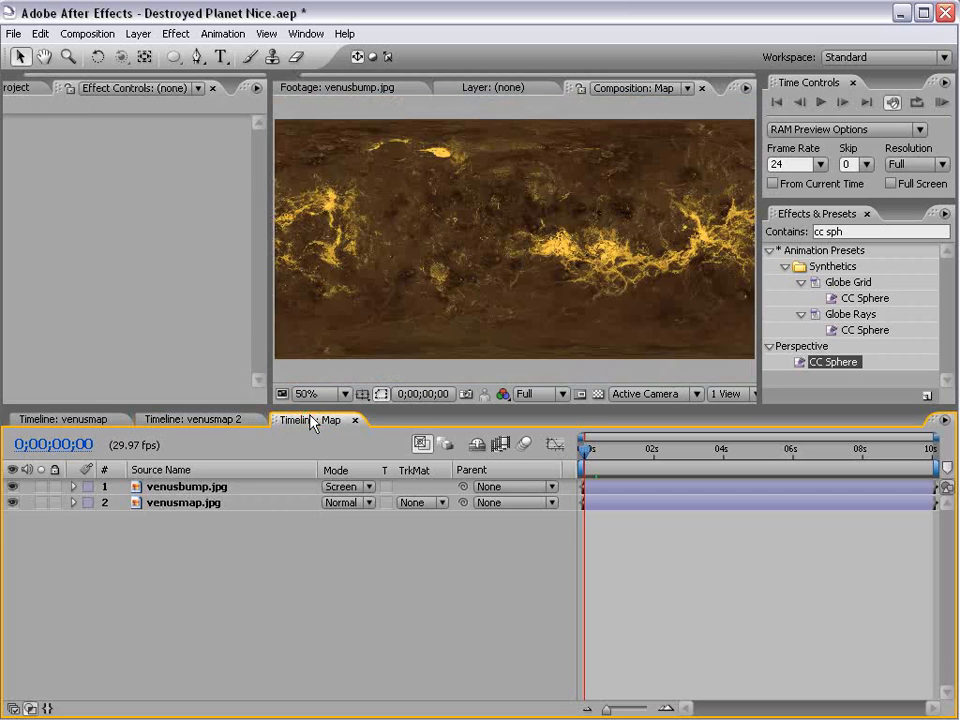
click(12, 486)
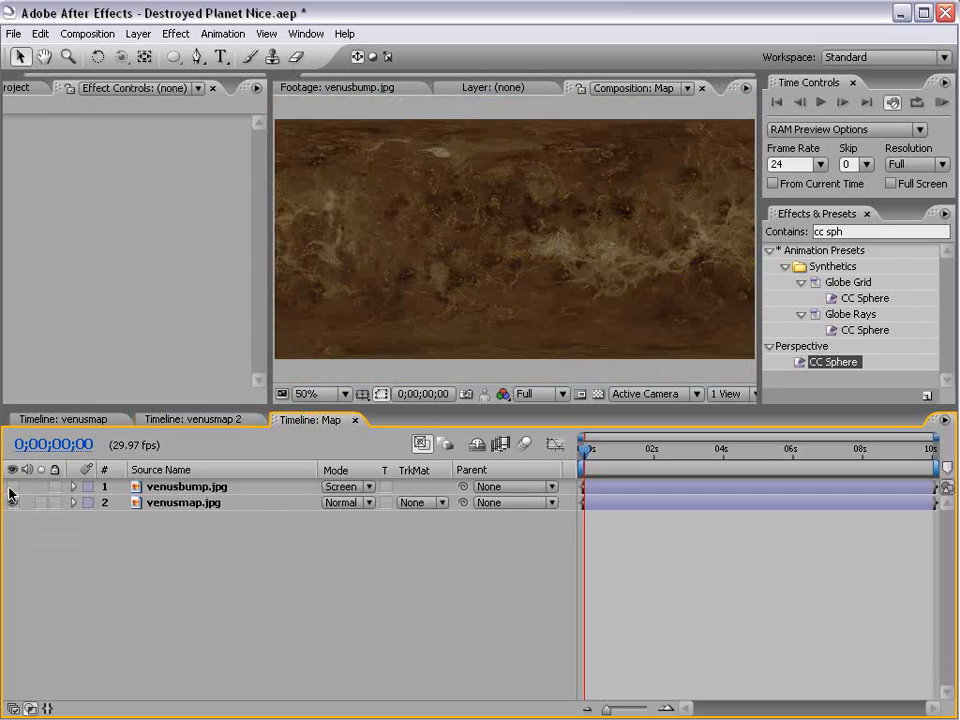
click(14, 88)
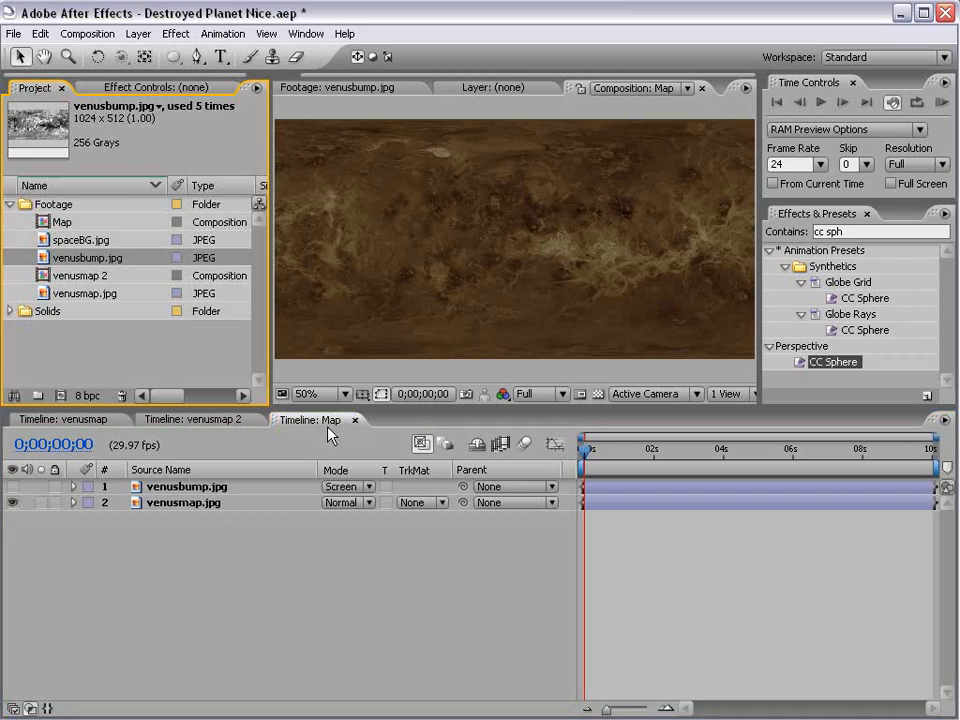
click(55, 225)
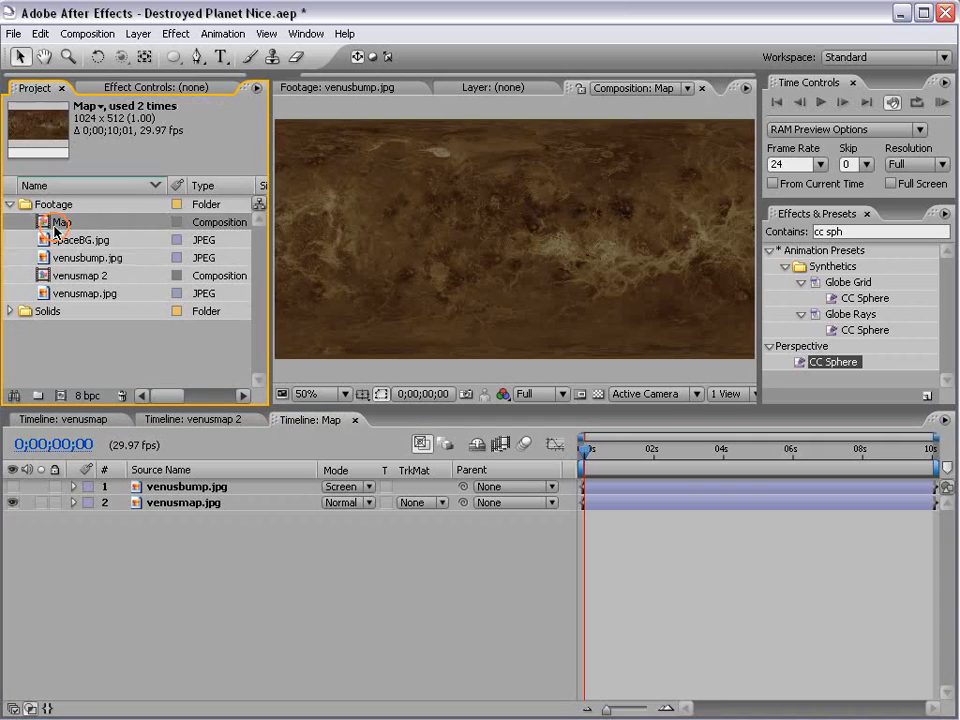
click(40, 33)
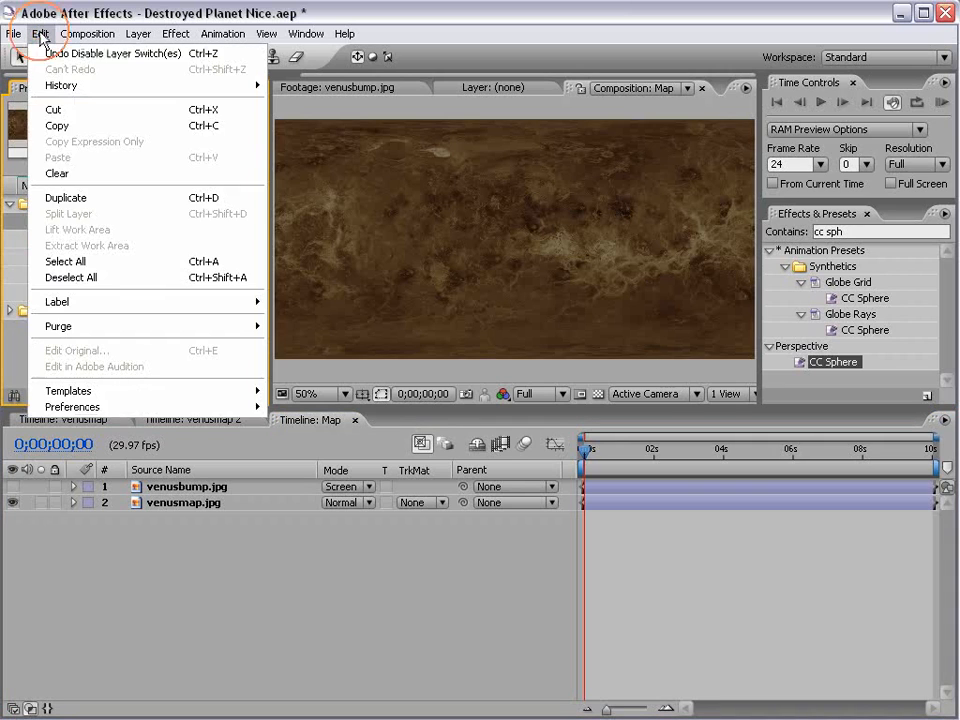
click(65, 197)
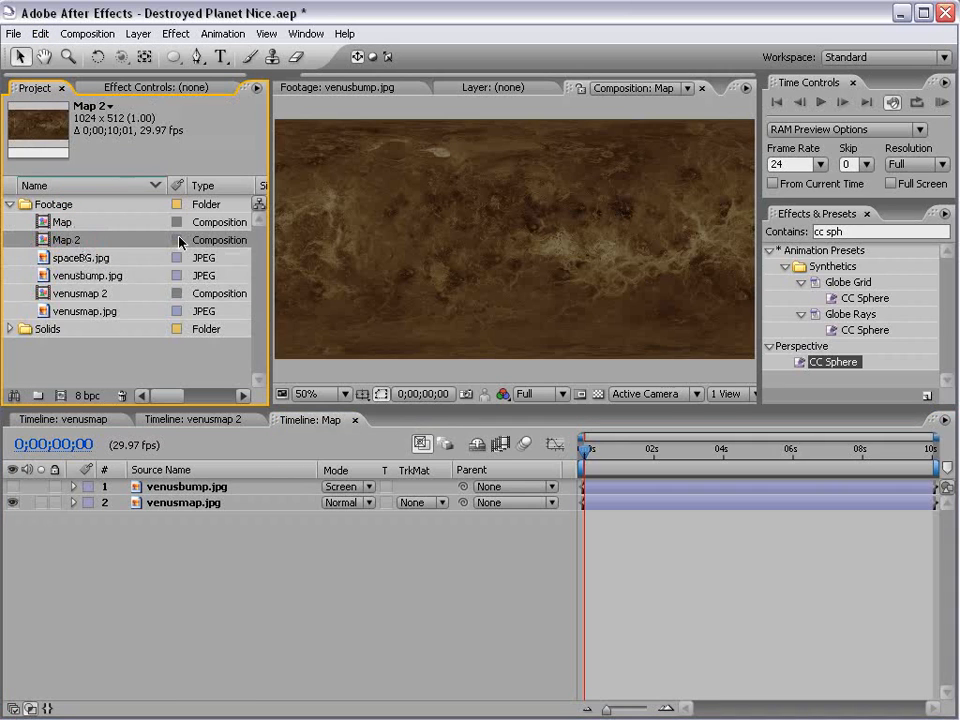
key(Return)
text(Lava Map)
click(124, 360)
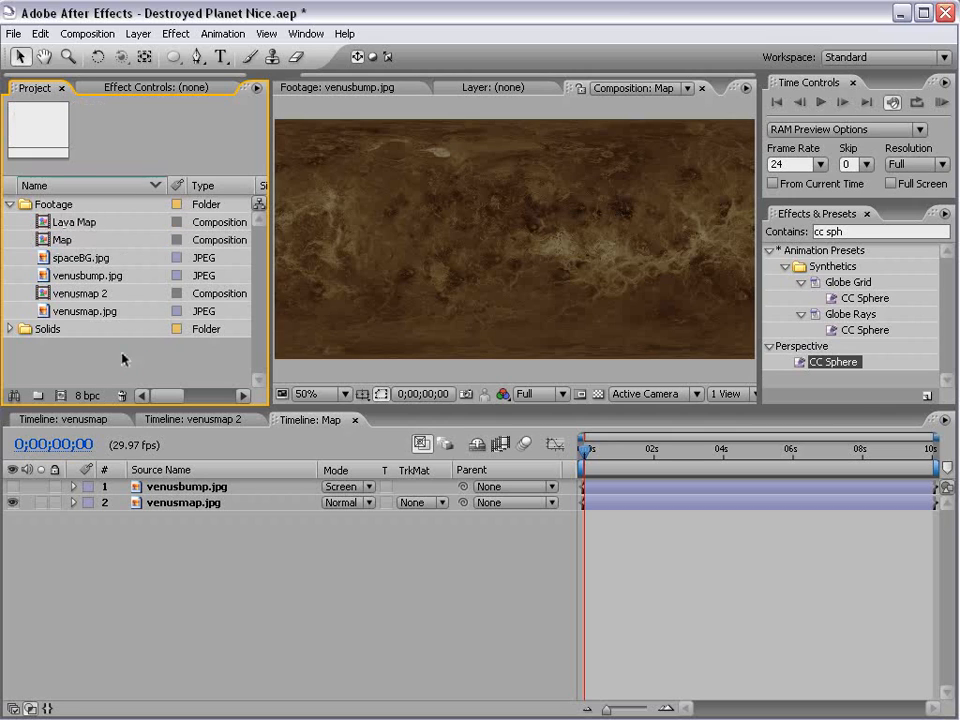
Step: In the Lava Map composition, show the venusbump.jpg layer and hide the venusmap.jpg layer
double_click(43, 222)
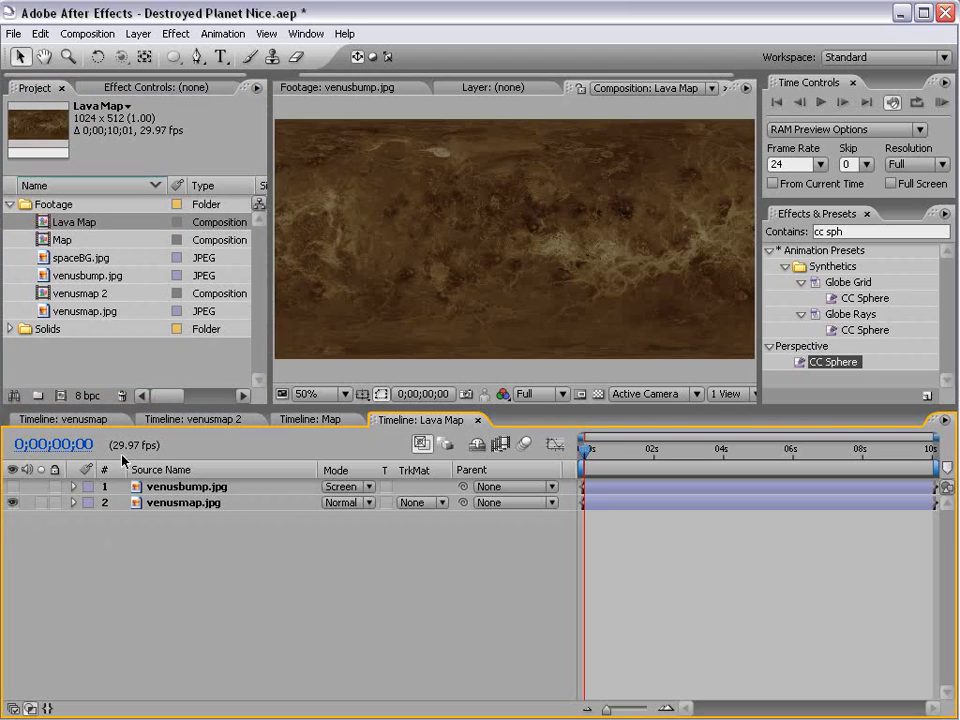
click(13, 487)
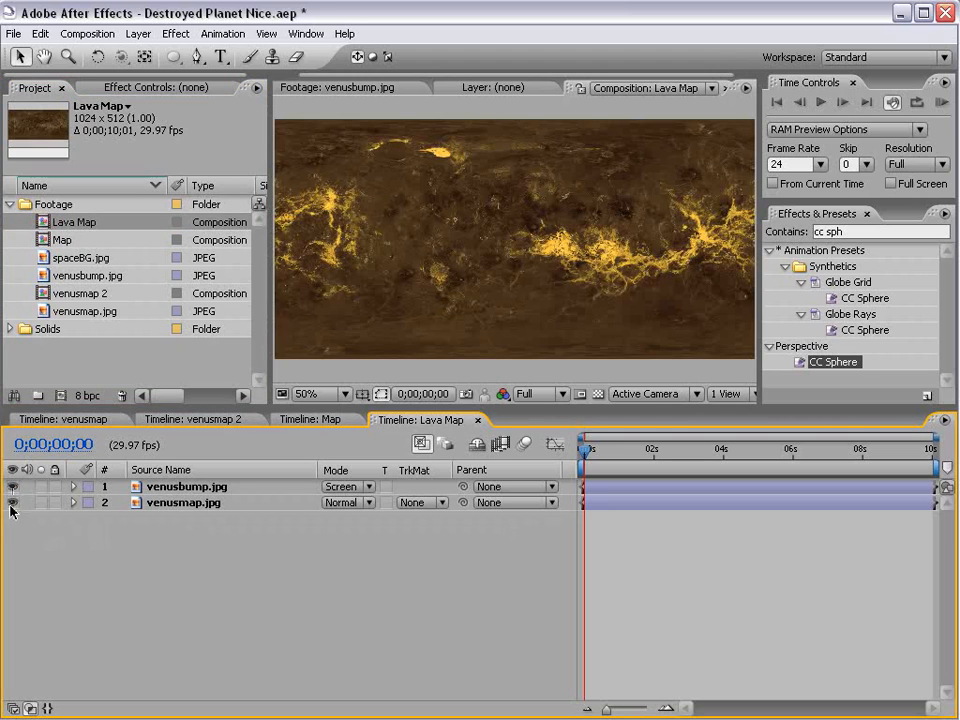
click(13, 503)
click(597, 394)
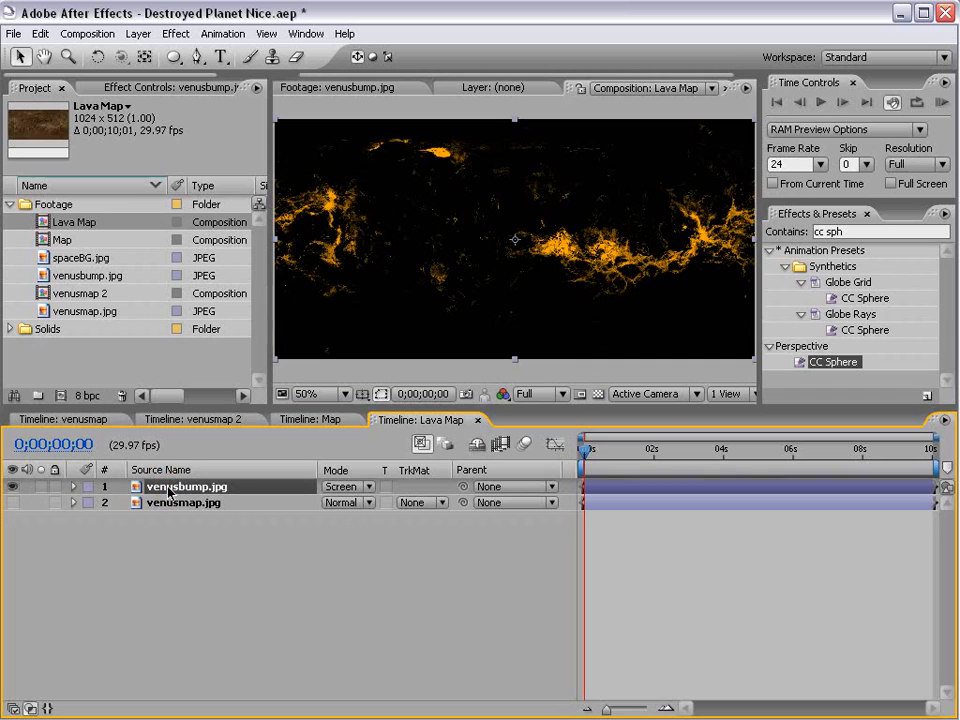
Step: Duplicate the venusbump.jpg layer in Lava Map and turn off the Tint effect on the upper copy
key(ctrl+d)
click(94, 88)
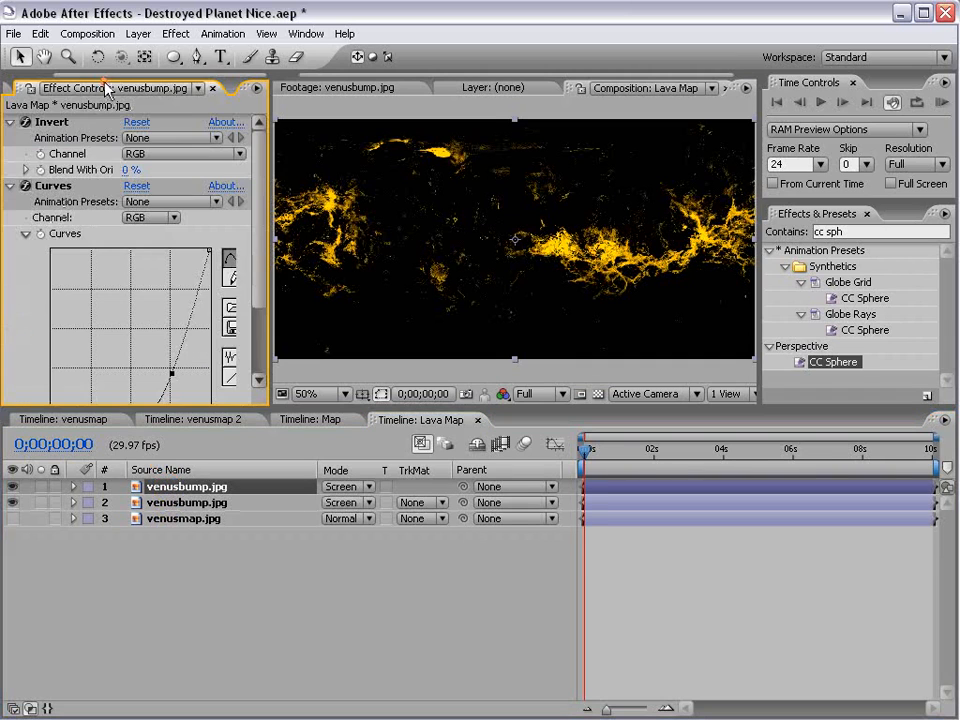
click(12, 186)
click(11, 122)
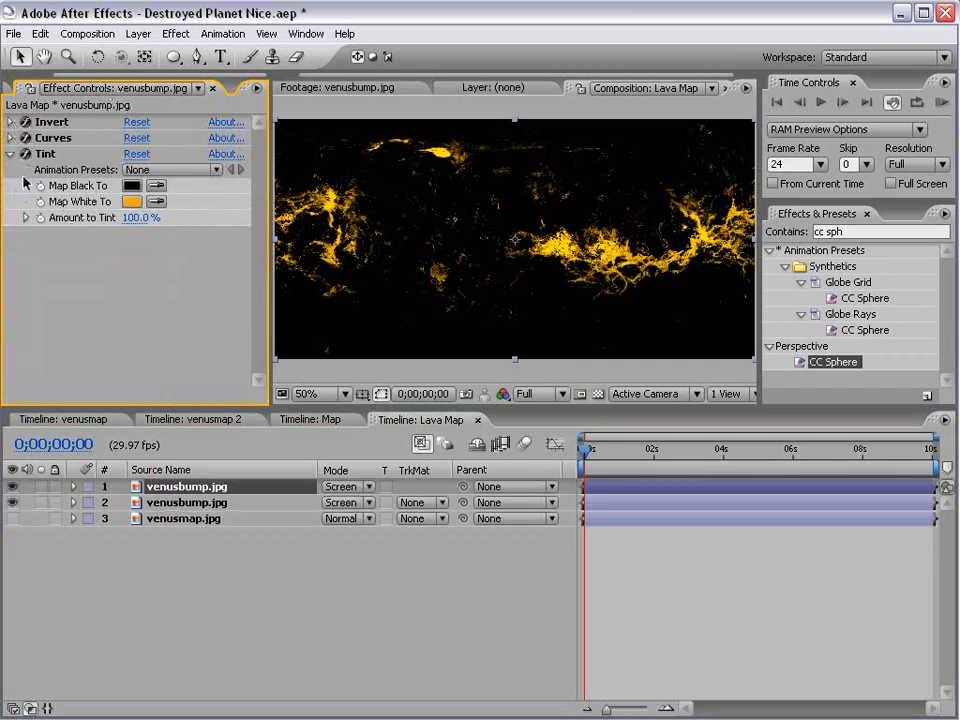
click(12, 502)
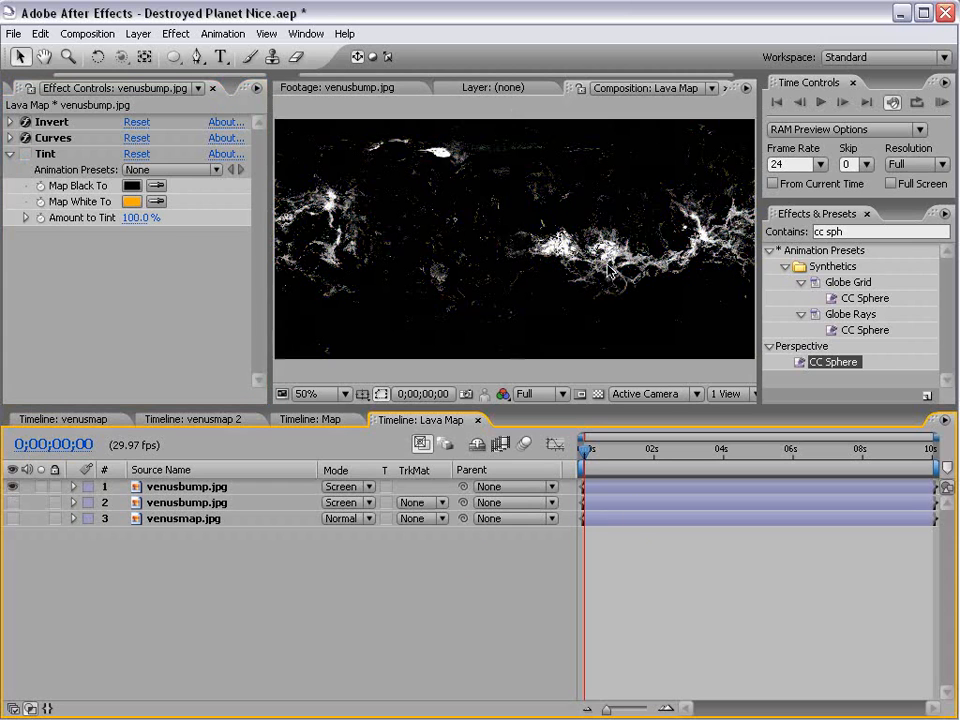
click(150, 502)
click(12, 502)
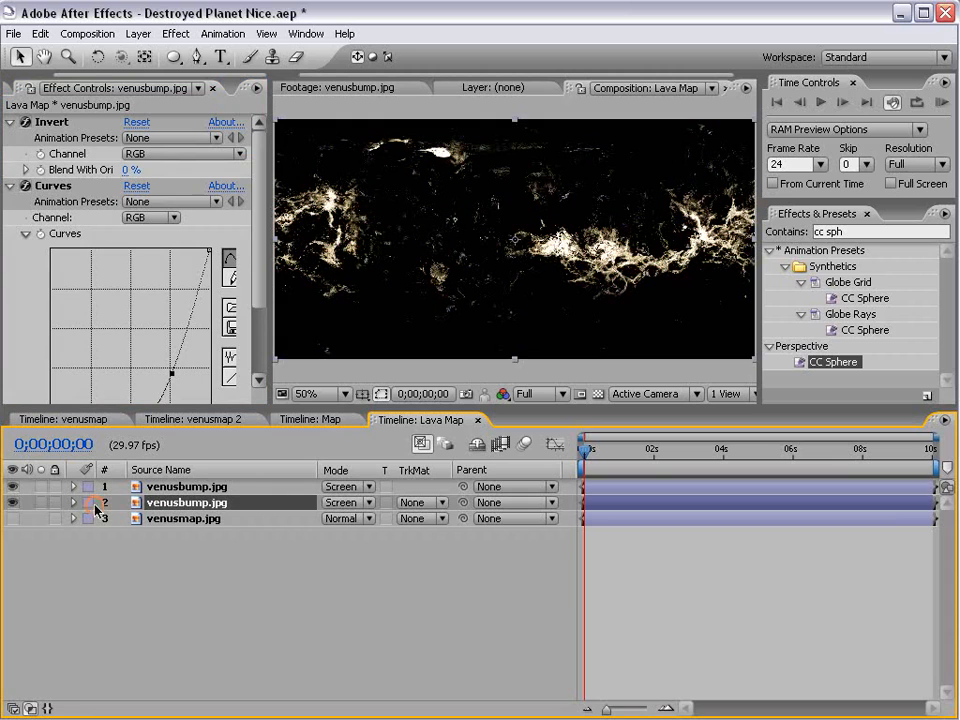
Step: Set the lower venusbump.jpg layer's track matte to Luma Matte from the upper copy and make the matte layer visible again
click(436, 503)
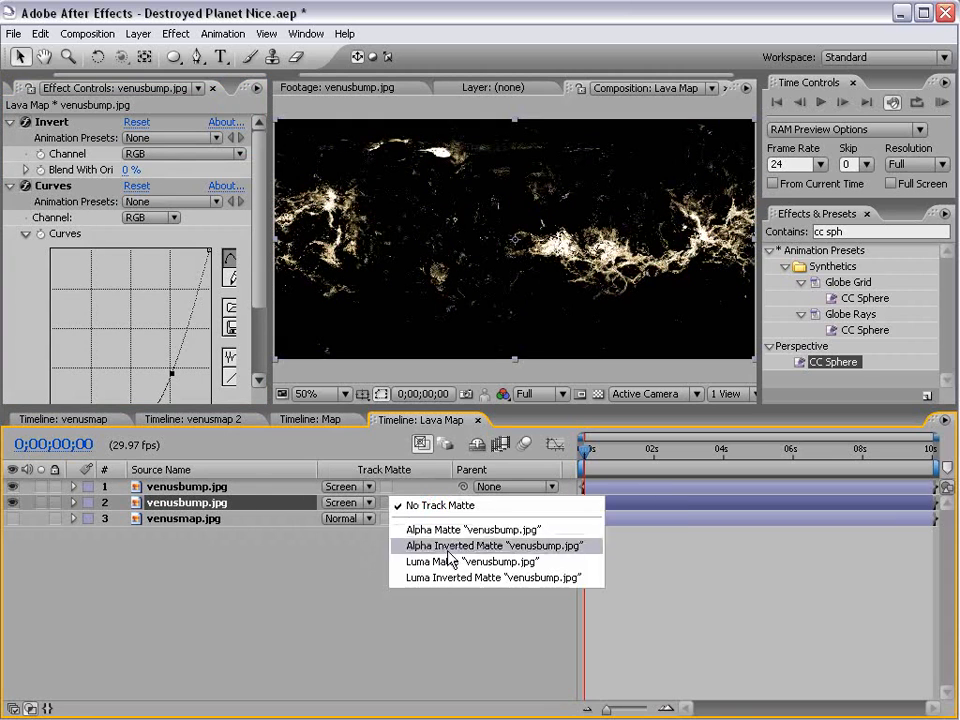
click(440, 562)
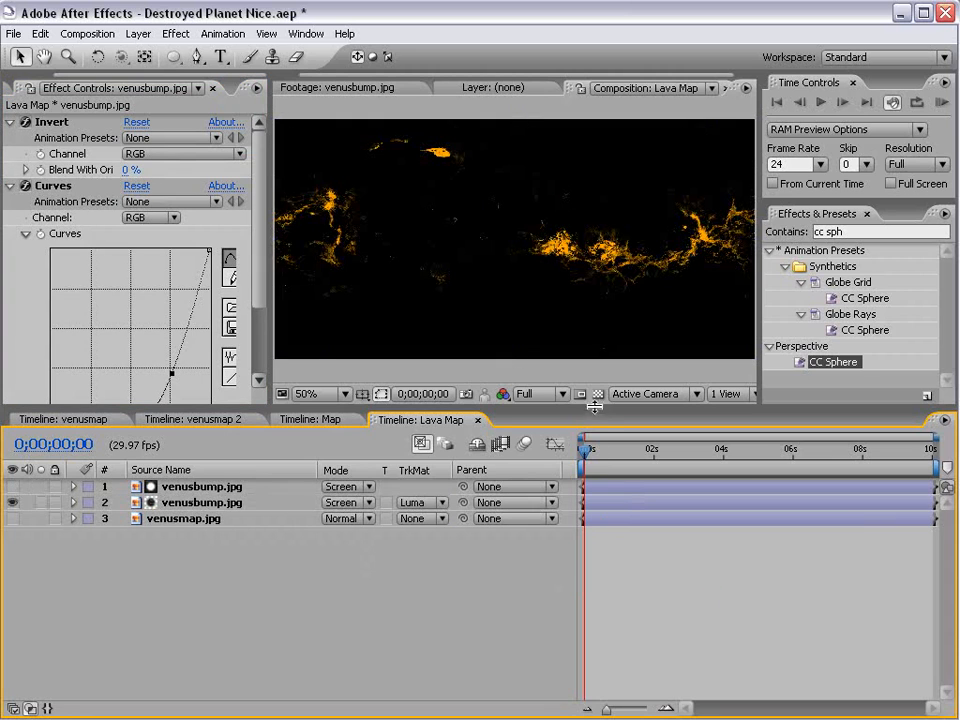
click(597, 395)
key(period)
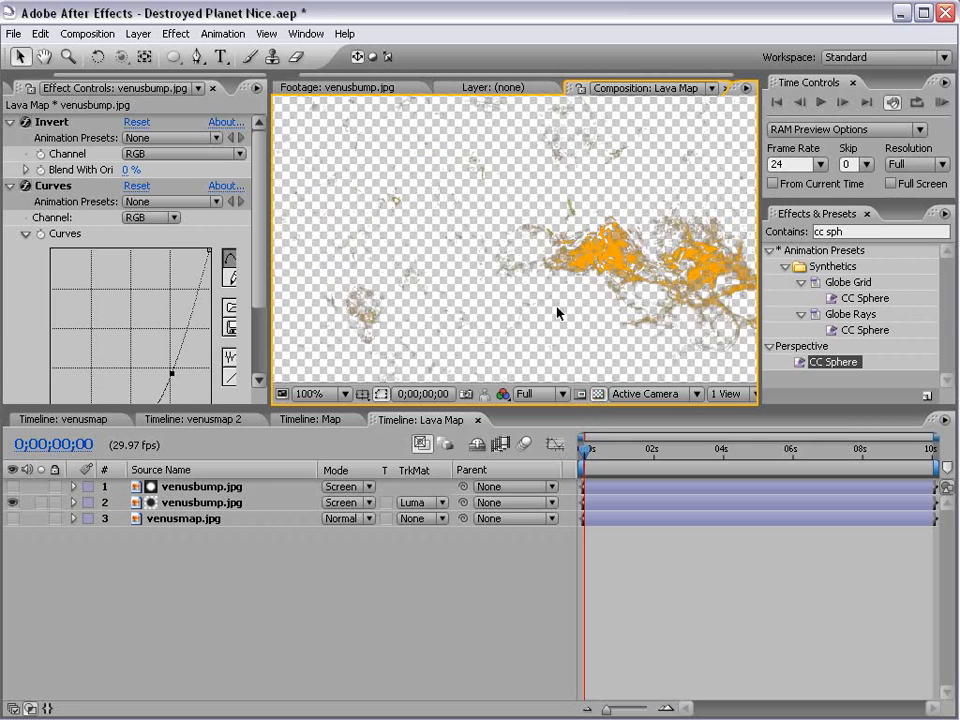
click(600, 395)
click(12, 486)
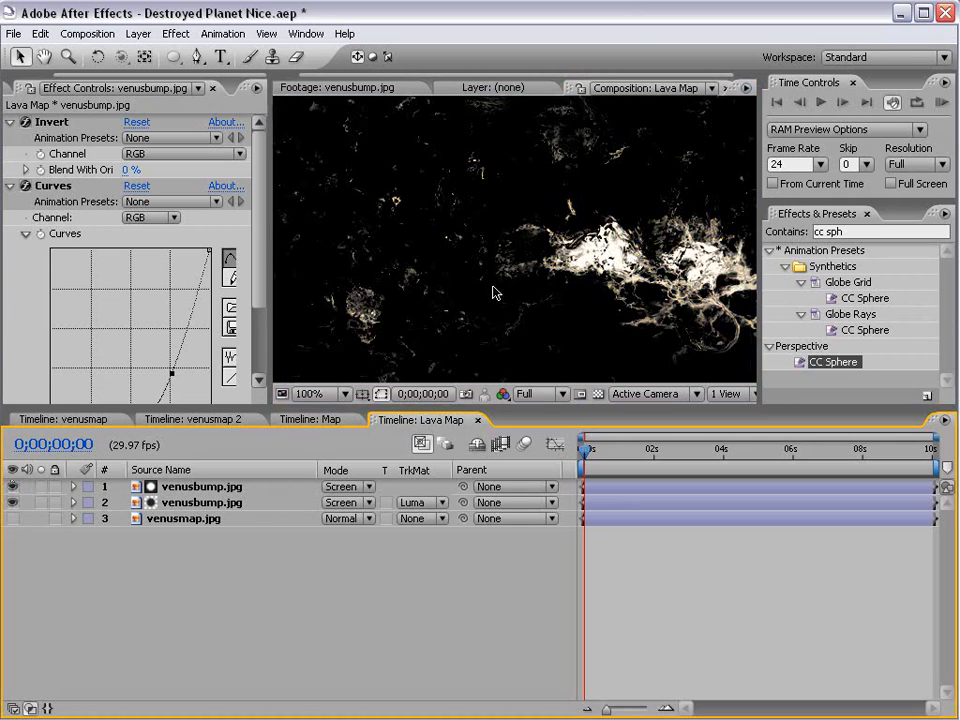
Step: Hide the upper venusbump.jpg matte layer in the Lava Map composition and check the result against the transparency grid
key(comma)
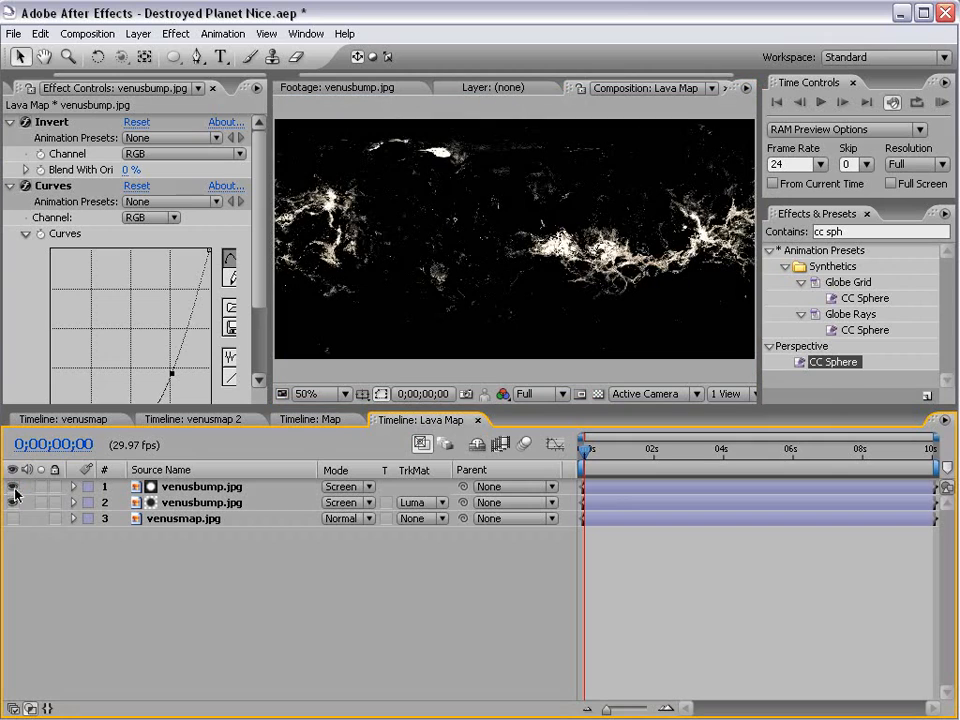
click(12, 486)
click(598, 394)
click(598, 394)
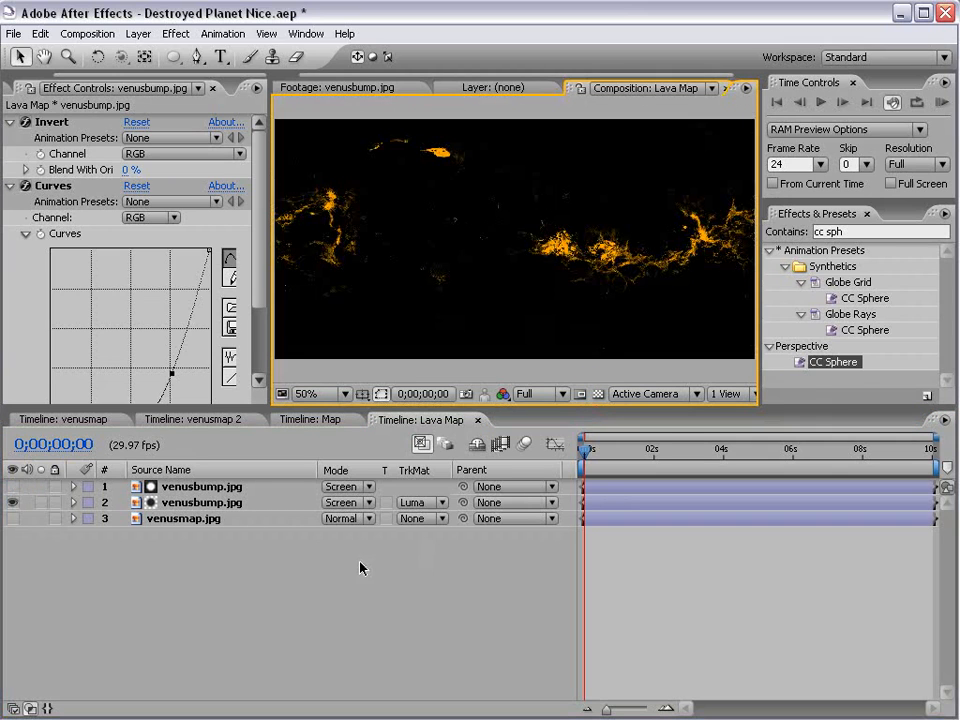
Step: Examine the Lava Map composition and the Map composition one after the other in an enlarged viewer
key(grave)
key(period)
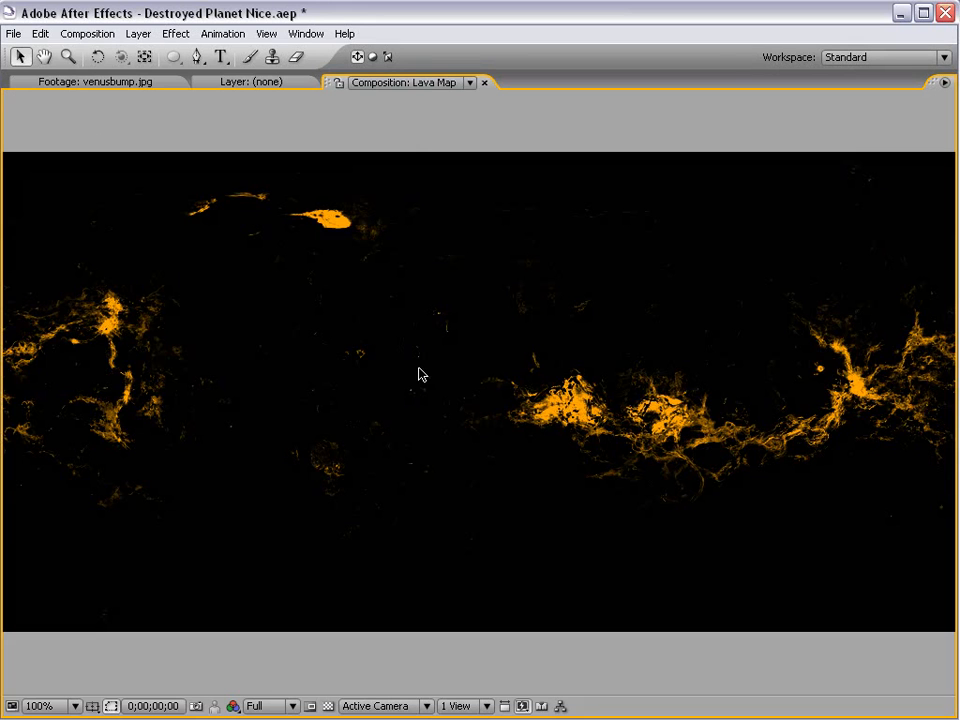
key(grave)
key(comma)
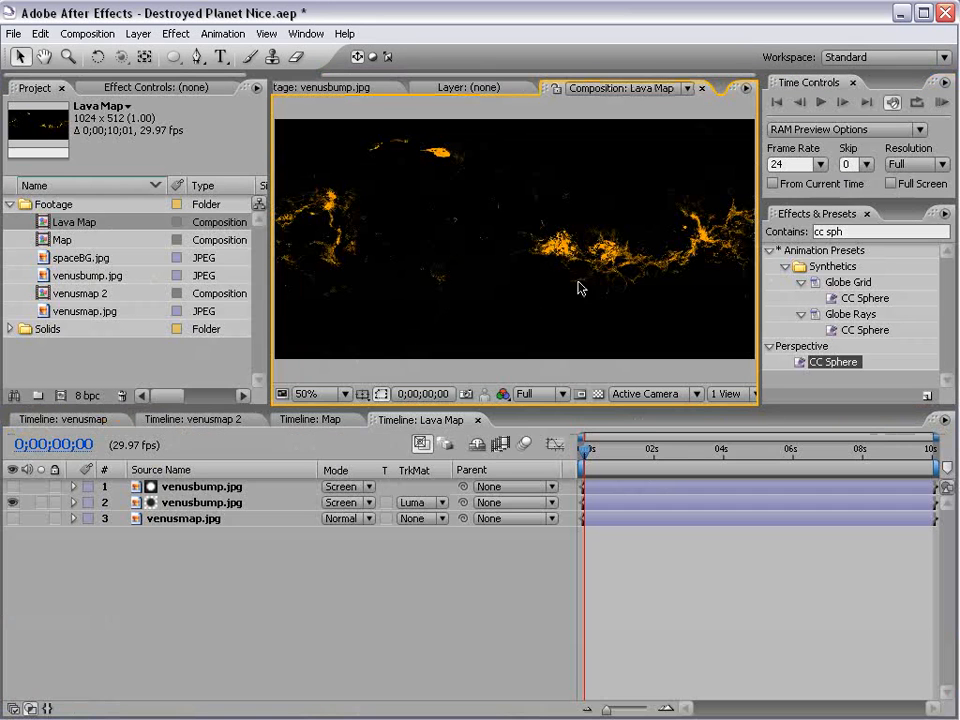
click(310, 419)
key(grave)
key(period)
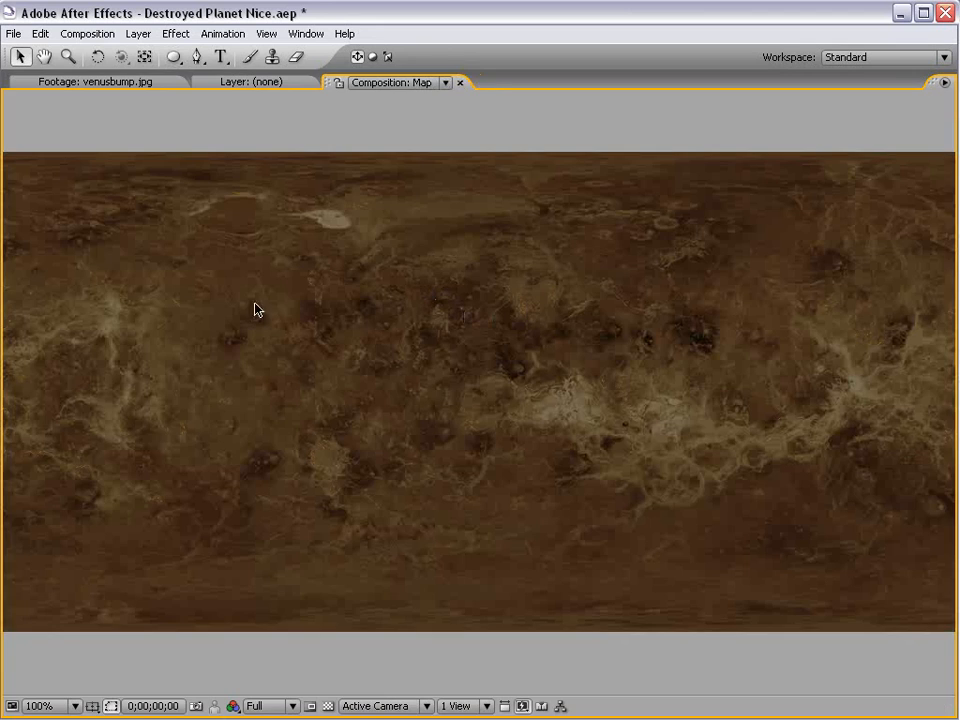
key(grave)
key(comma)
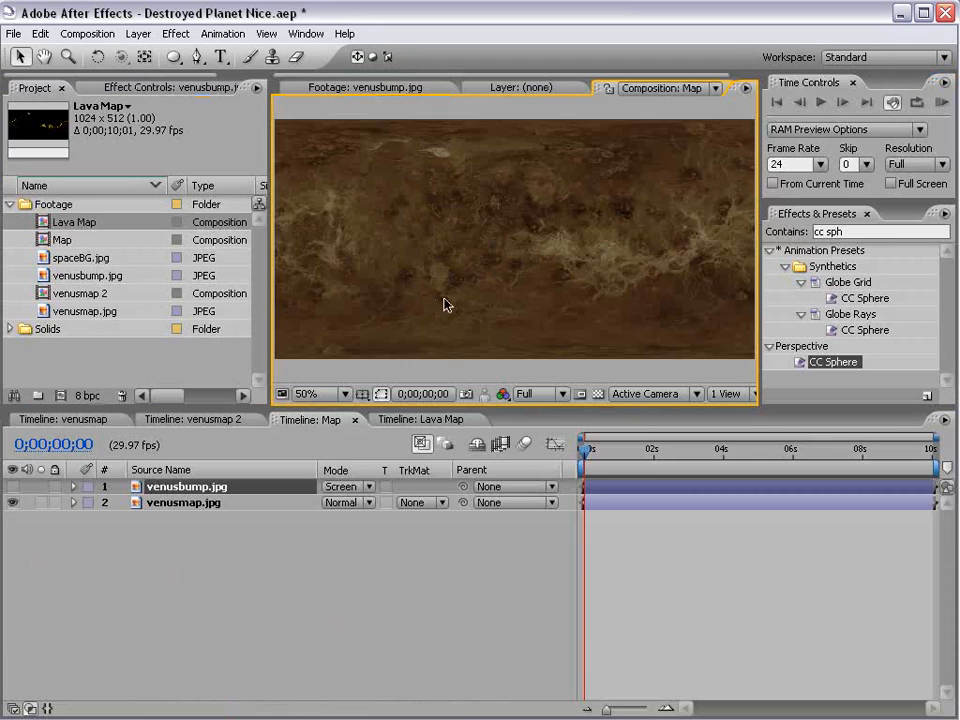
Step: In the venusmap 2 composition, duplicate the lower Map layer, place the copy on top and replace its source with Lava Map
click(190, 421)
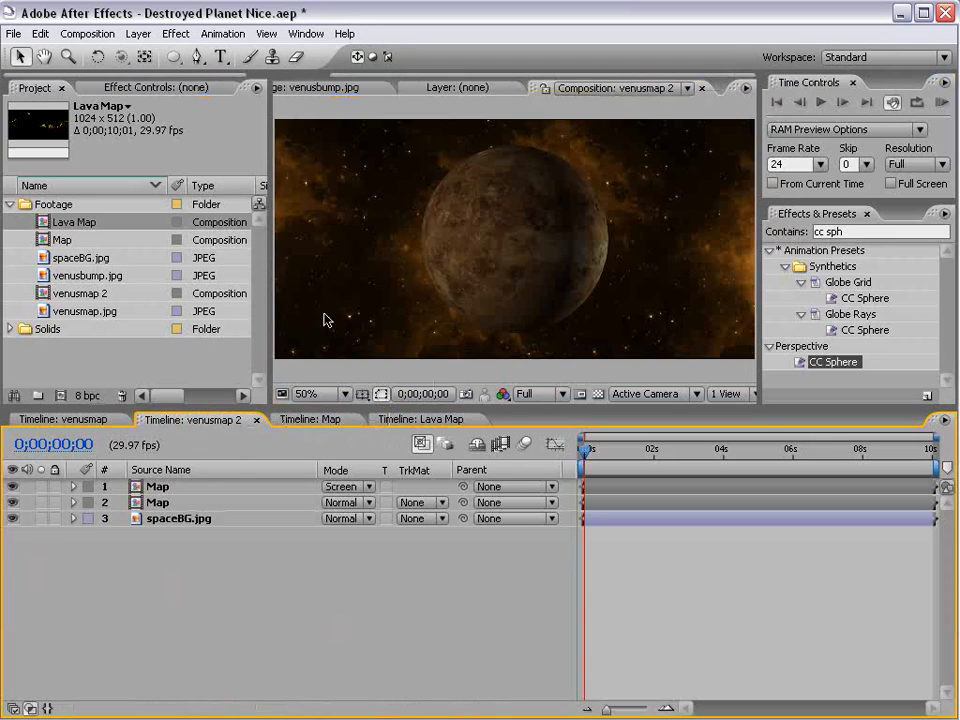
click(160, 487)
click(160, 502)
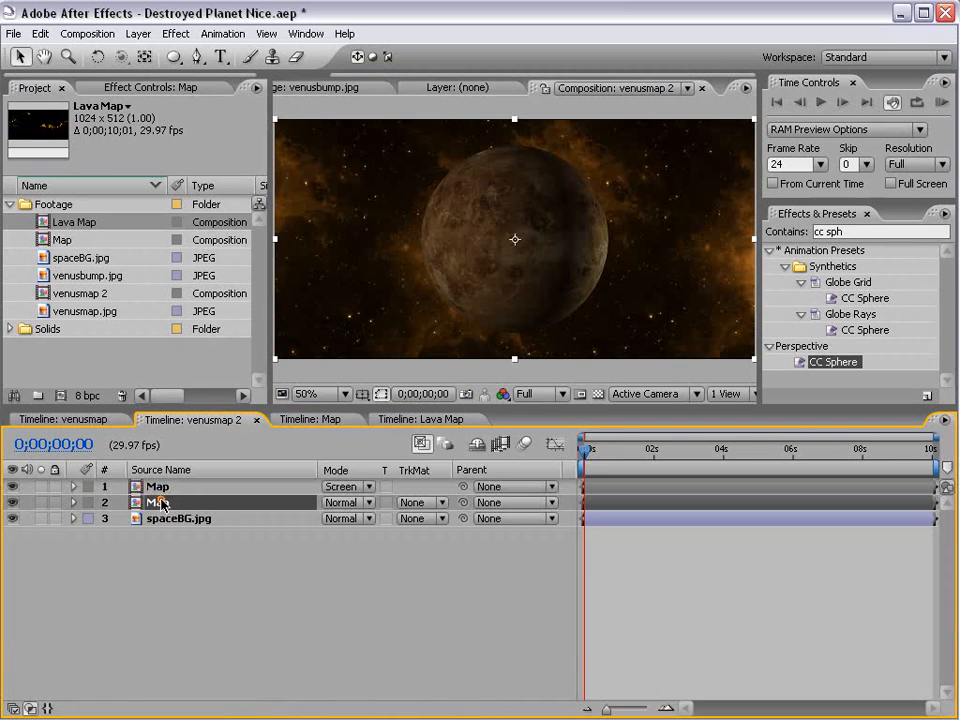
click(12, 487)
key(ctrl+d)
drag(158, 510, 160, 488)
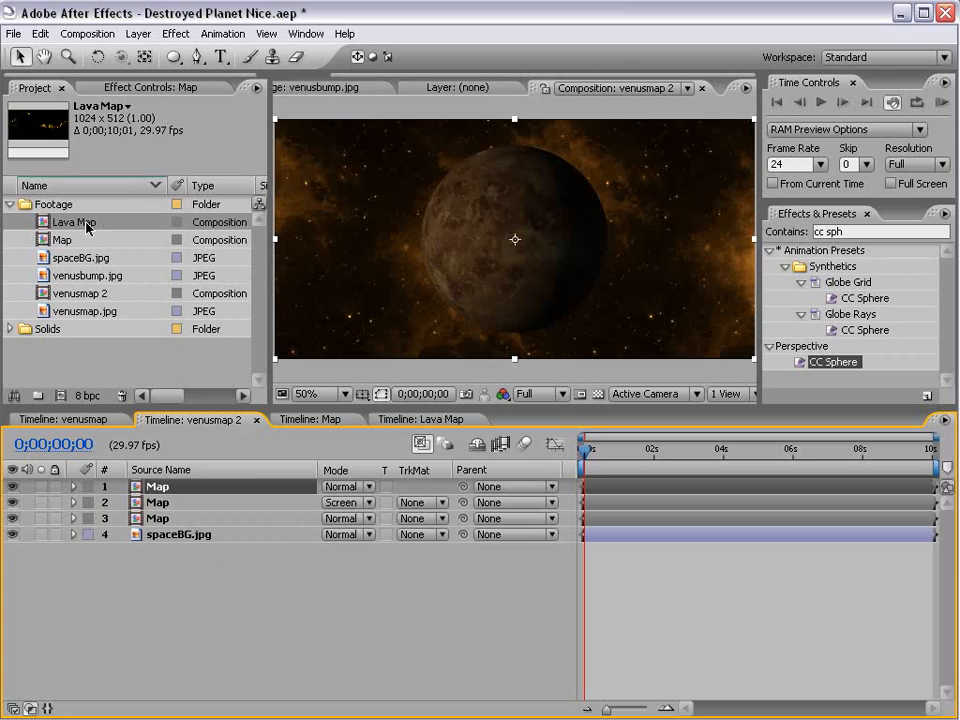
drag(80, 227, 165, 495)
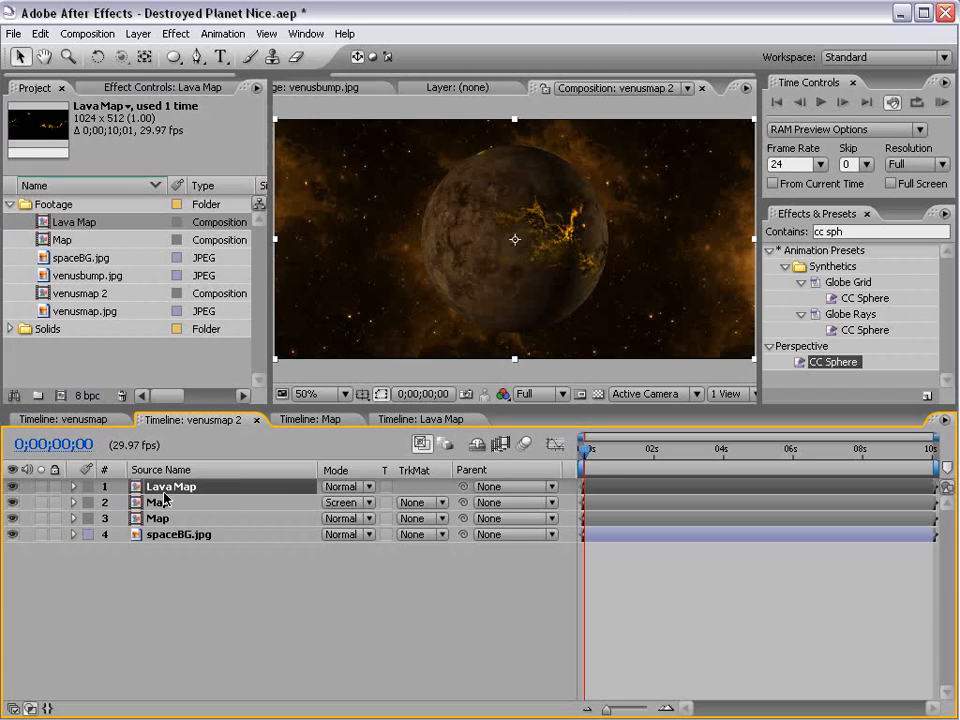
Step: Advance the current time of the venusmap 2 composition to 0;00;03;00
click(647, 582)
key(shift+Page_Down)
key(shift+Page_Down)
key(shift+Page_Down)
key(shift+Page_Down)
key(shift+Page_Down)
key(shift+Page_Down)
key(shift+Page_Down)
key(shift+Page_Down)
key(shift+Page_Down)
click(608, 491)
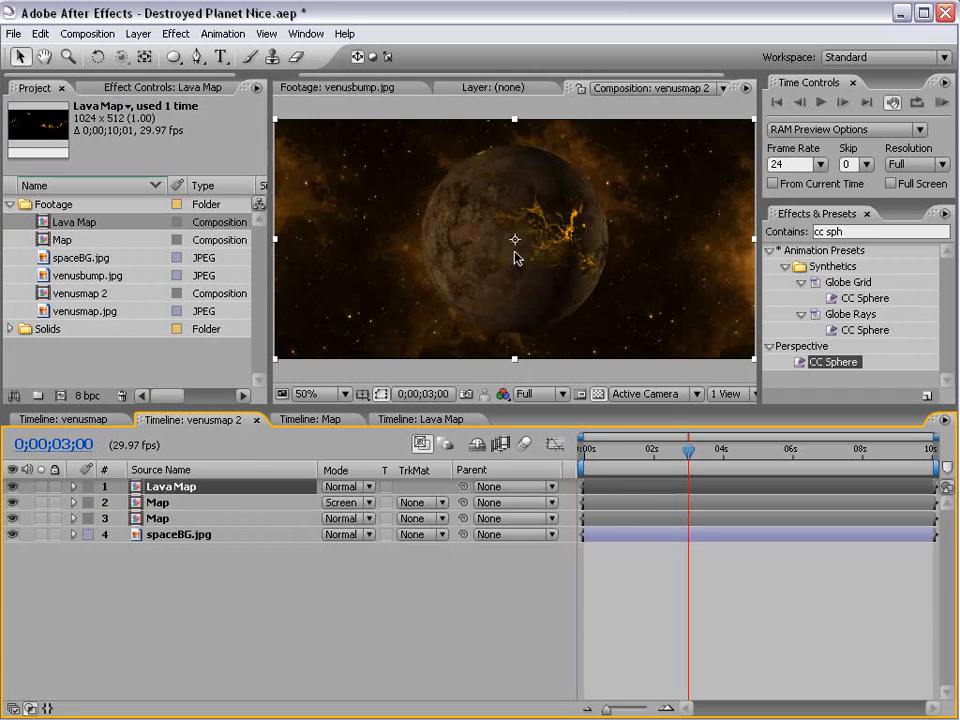
Step: Hide both Map layers and spaceBG.jpg, then compare the Lava Map layer's CC Sphere Render modes and set Render to Outside
drag(13, 502, 15, 553)
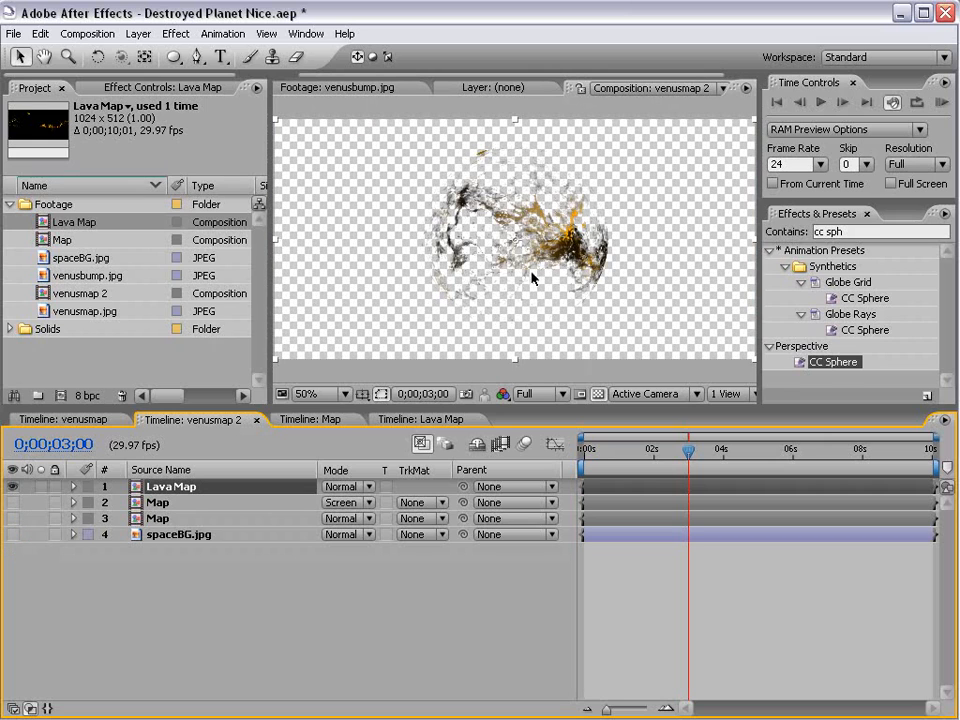
click(118, 88)
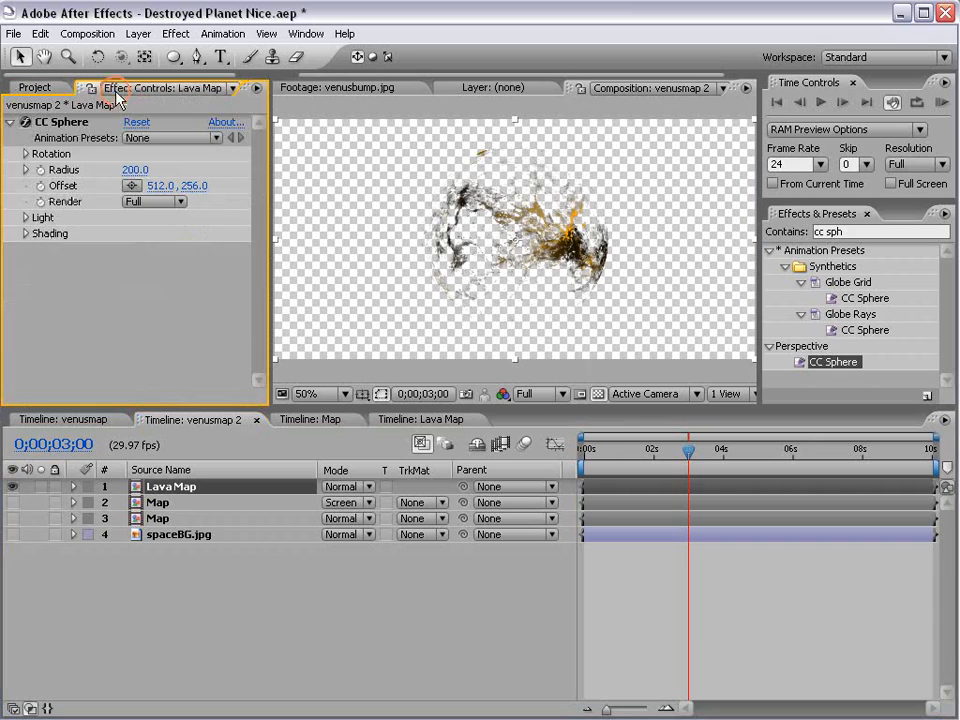
click(164, 204)
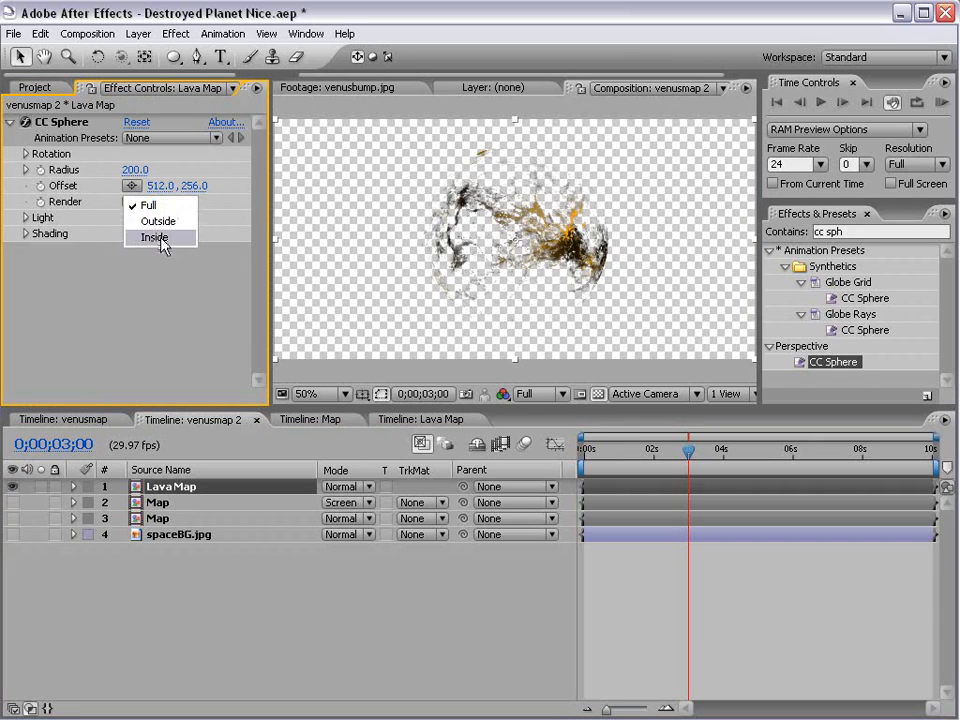
click(160, 222)
click(155, 201)
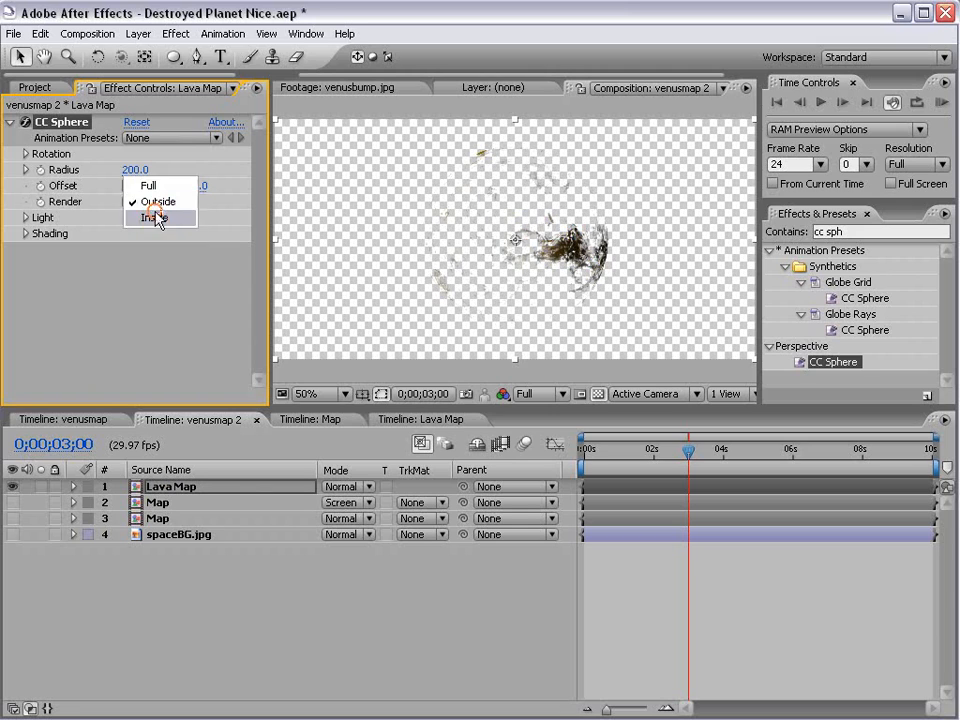
click(154, 217)
click(152, 201)
click(155, 187)
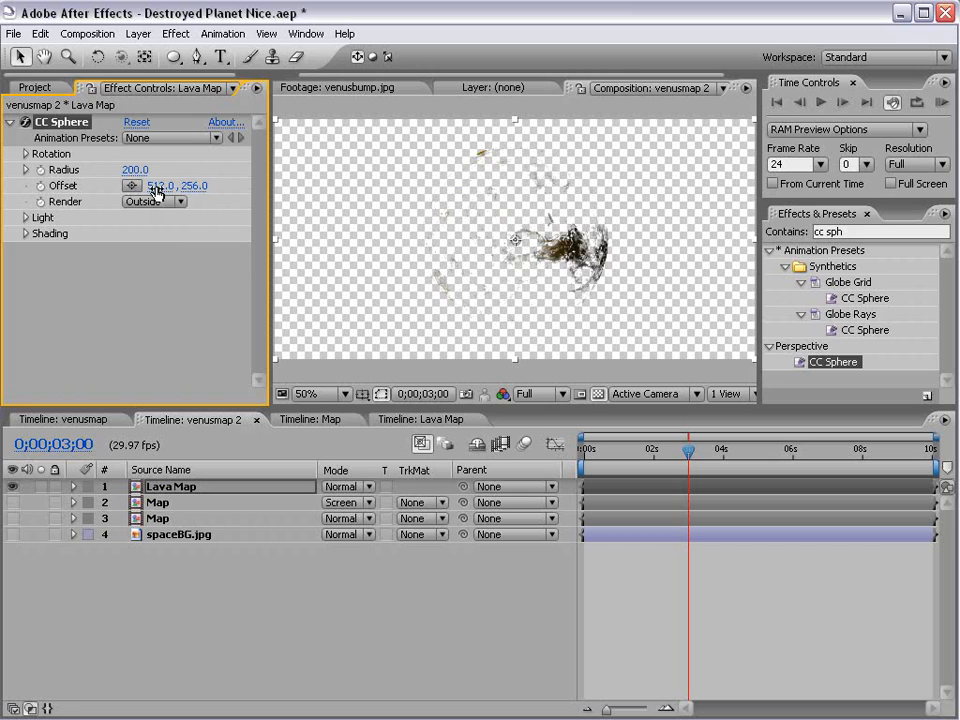
click(147, 203)
click(158, 202)
Step: Set the Ambient shading of the Lava Map layer's CC Sphere effect to 100
click(25, 234)
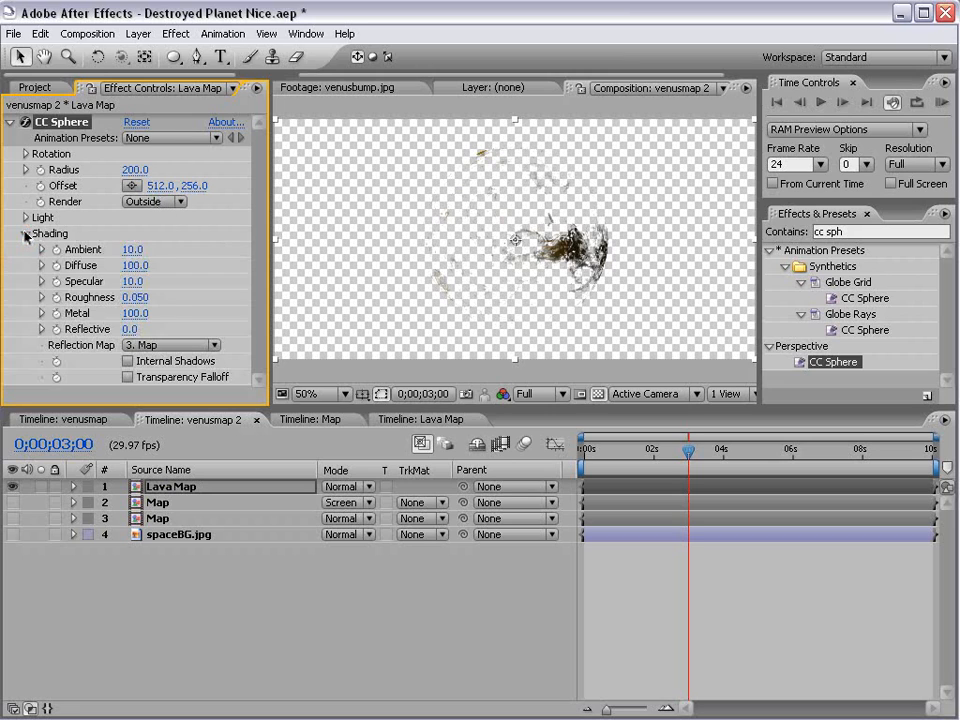
drag(133, 250, 386, 217)
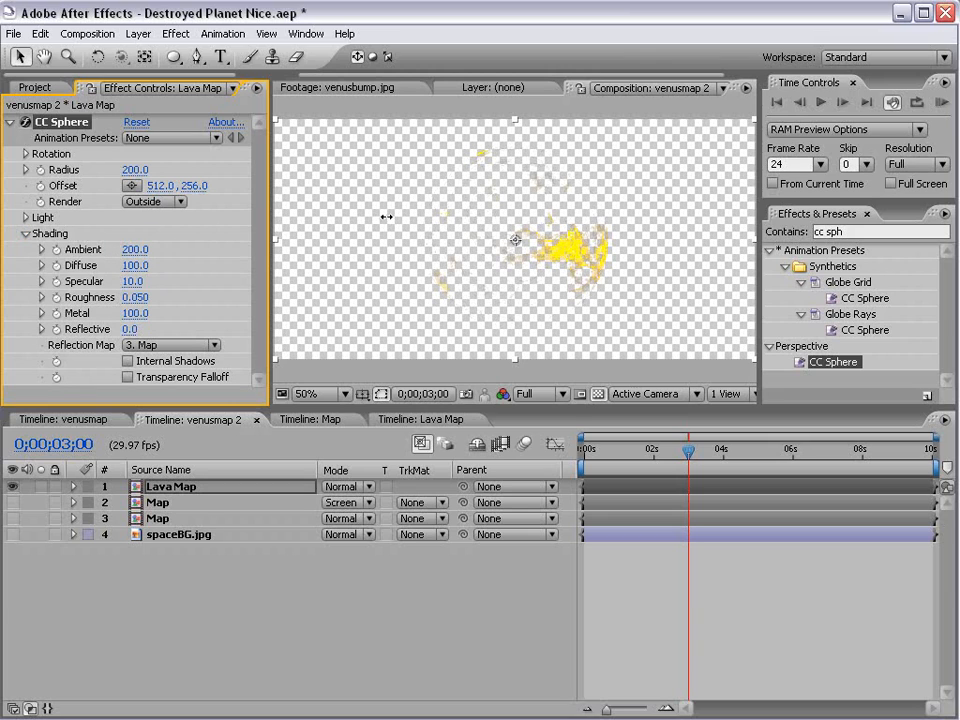
click(135, 250)
text(100)
key(Return)
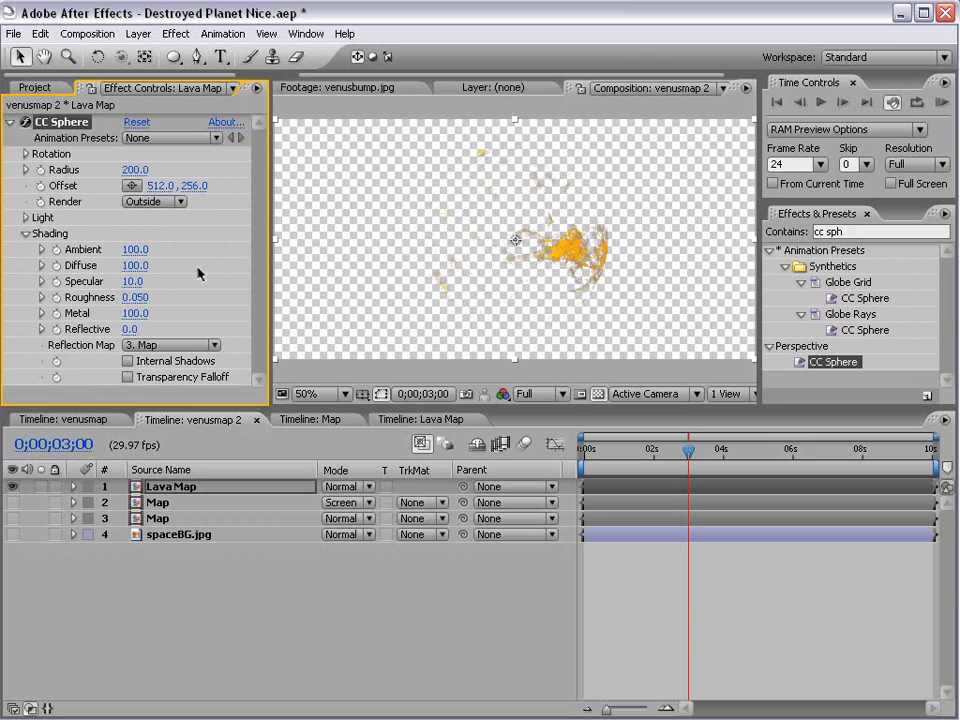
Step: Show the two Map layers and spaceBG.jpg again and inspect the lava planet in an enlarged viewer
drag(13, 502, 13, 536)
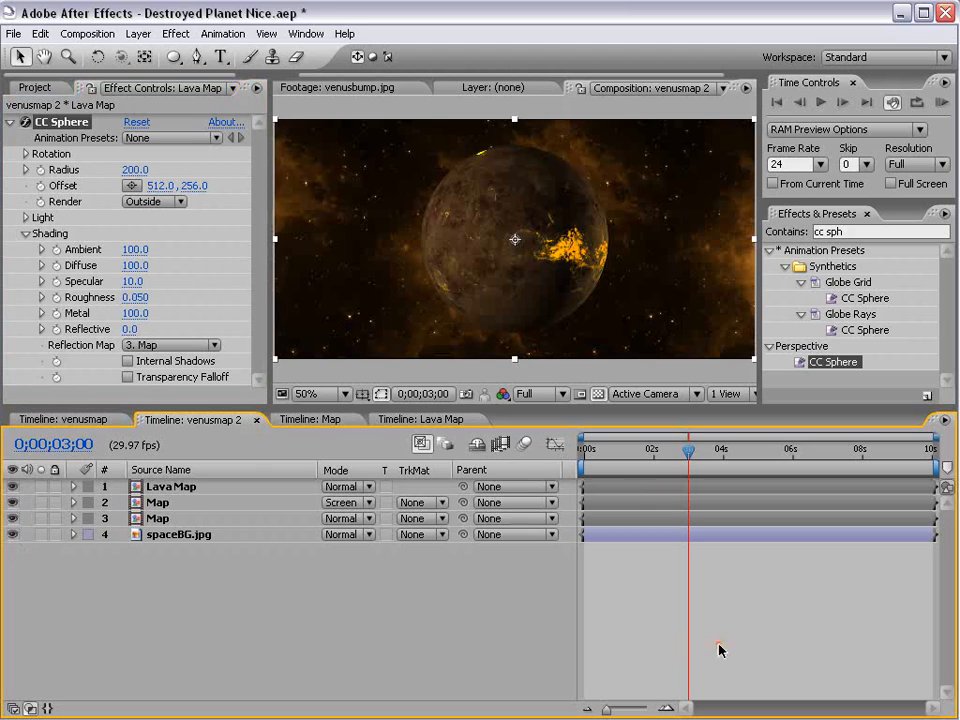
scroll(593, 291, up, 1)
key(grave)
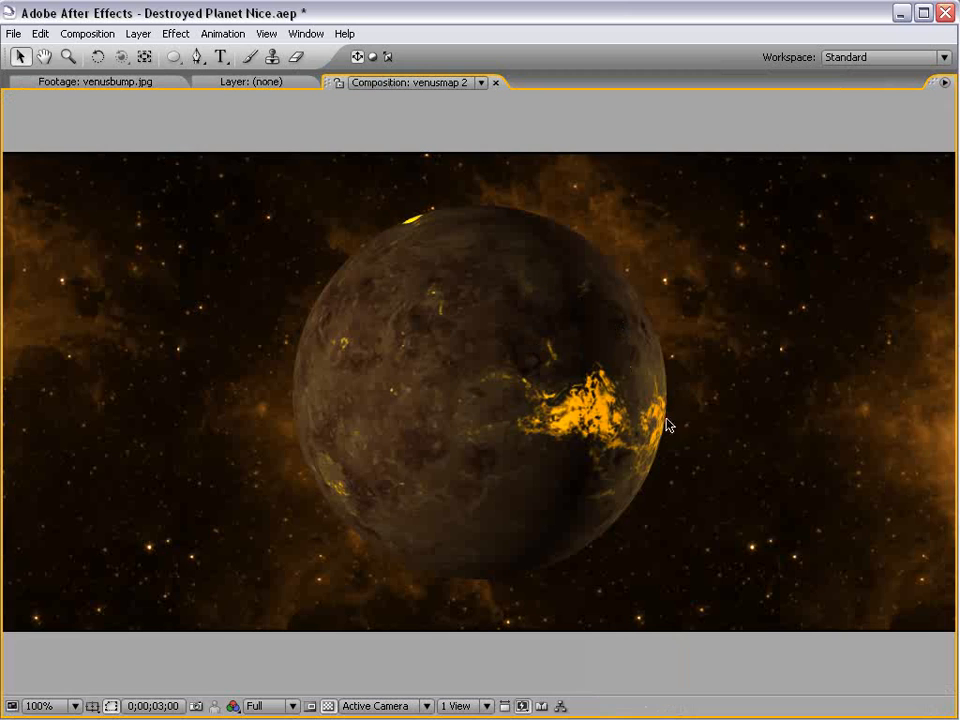
scroll(495, 302, down, 1)
key(grave)
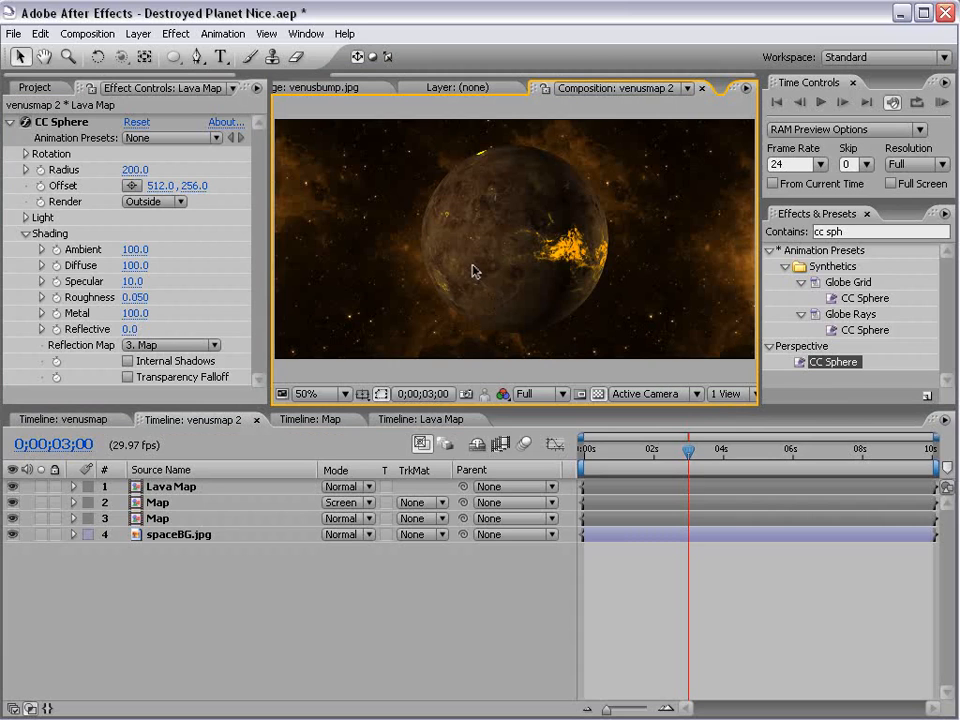
Step: Reveal the CC Sphere rotation properties of the Lava Map layer and the upper Map layer in an enlarged timeline
click(154, 490)
key(e)
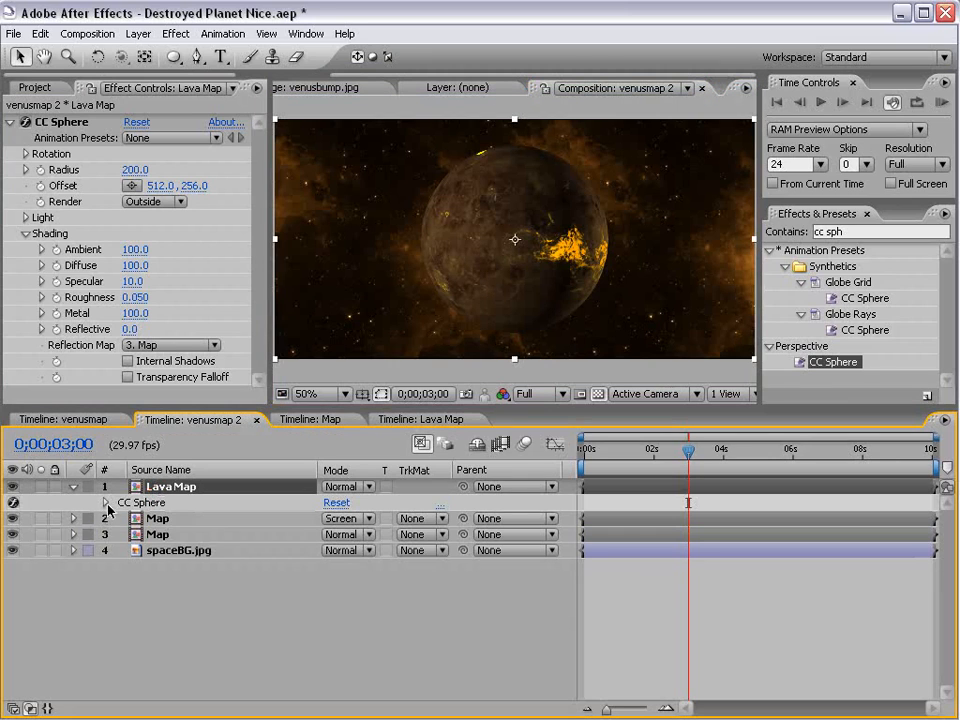
click(107, 502)
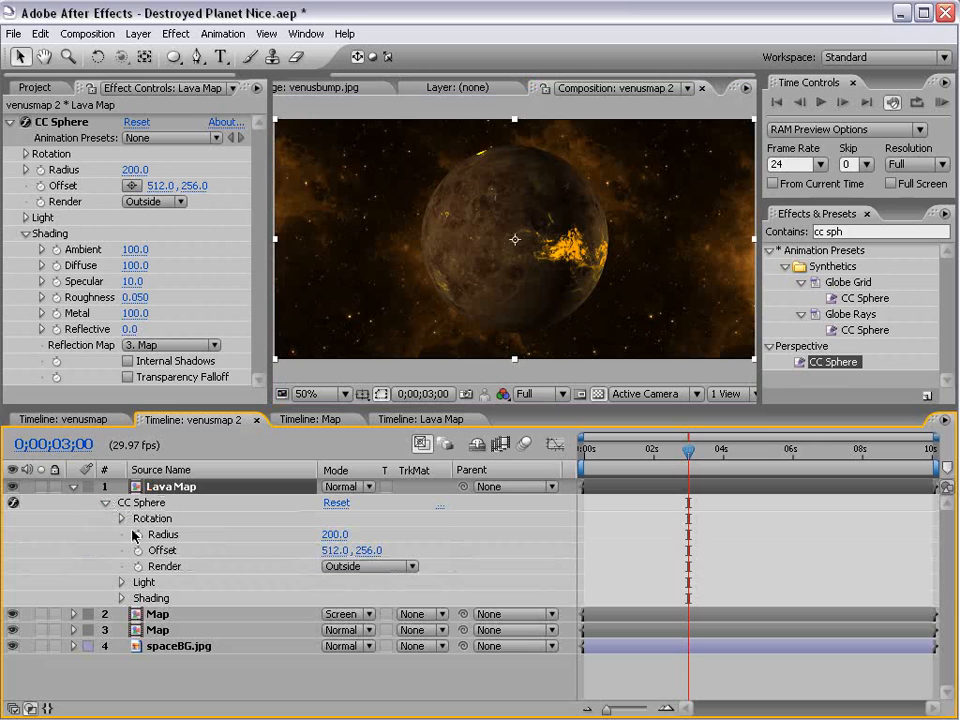
click(73, 614)
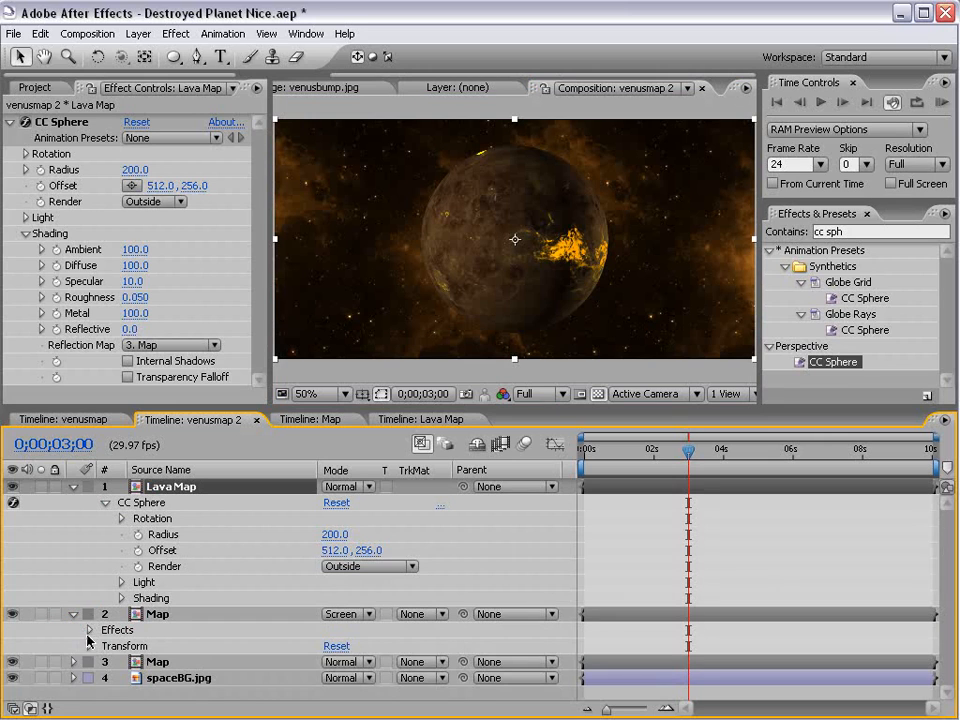
click(88, 631)
click(104, 646)
scroll(133, 647, down, 3)
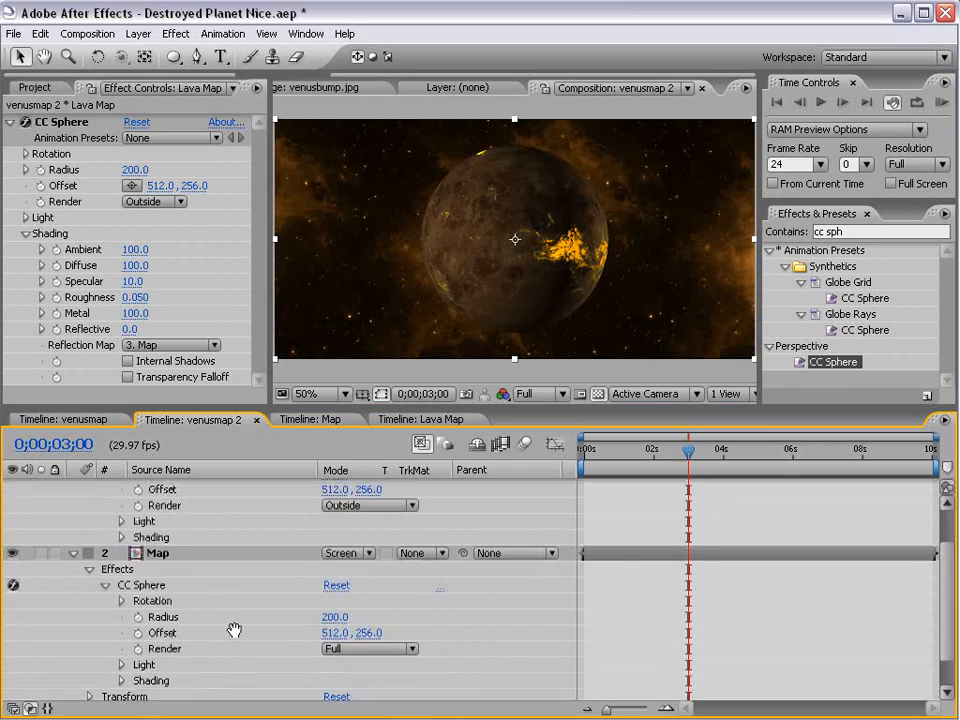
click(123, 581)
key(grave)
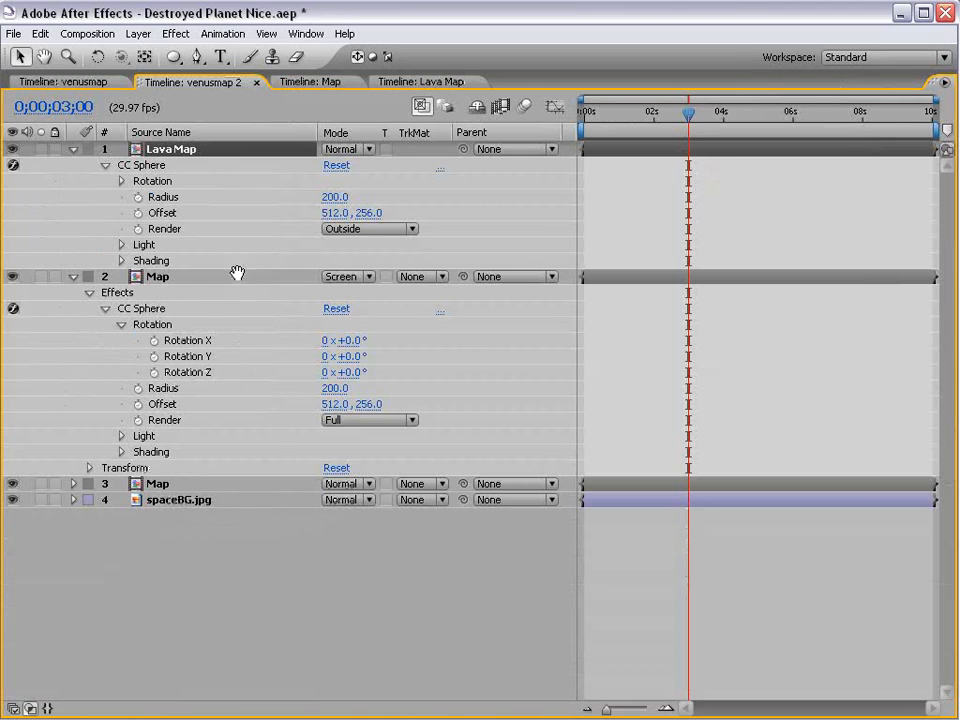
click(121, 181)
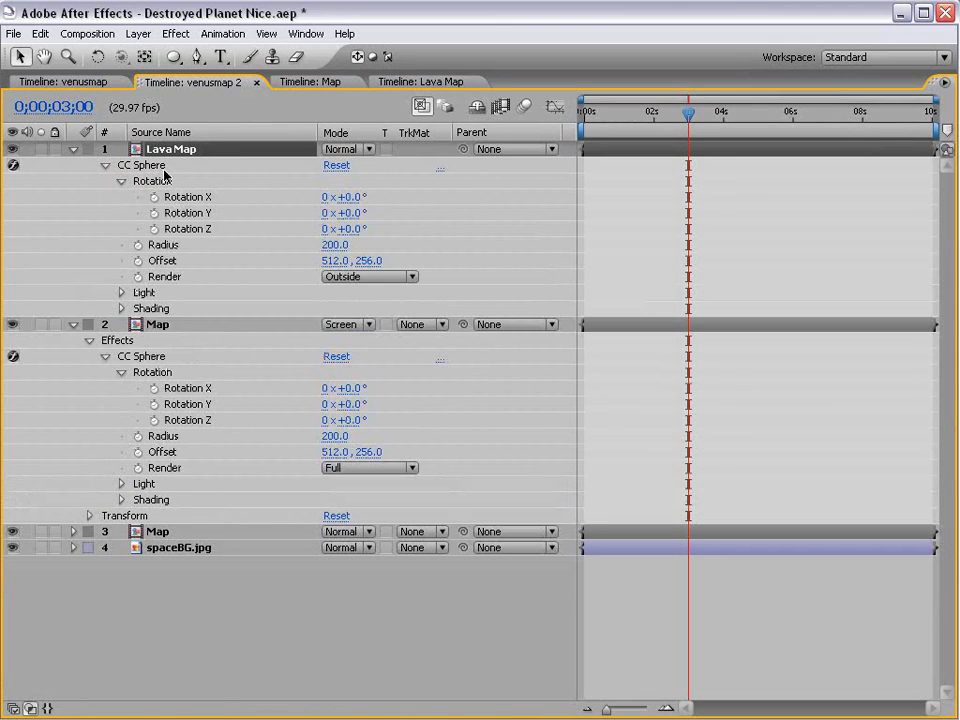
Step: Link the upper Map layer's CC Sphere Rotation Y by expression to the Lava Map layer's CC Sphere Rotation Y
alt+click(153, 405)
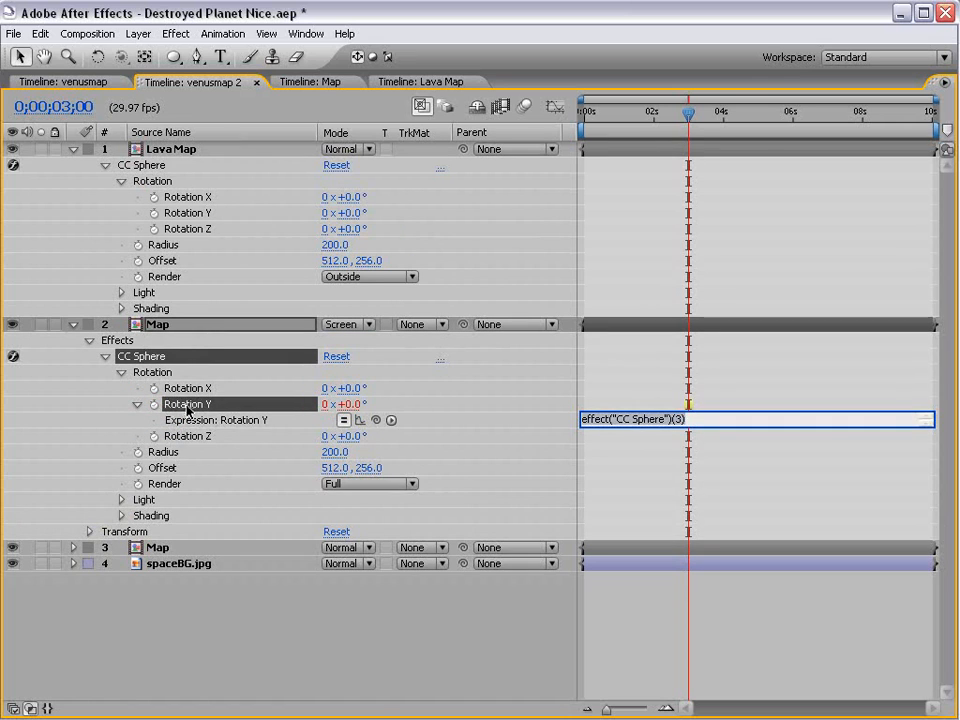
alt+click(156, 405)
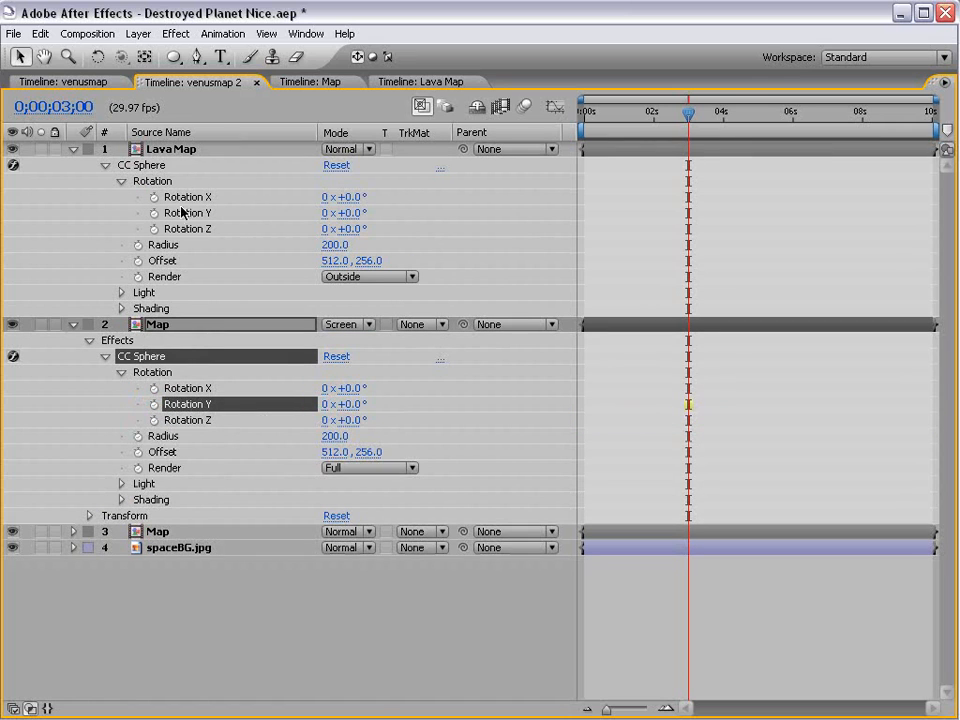
alt+click(153, 404)
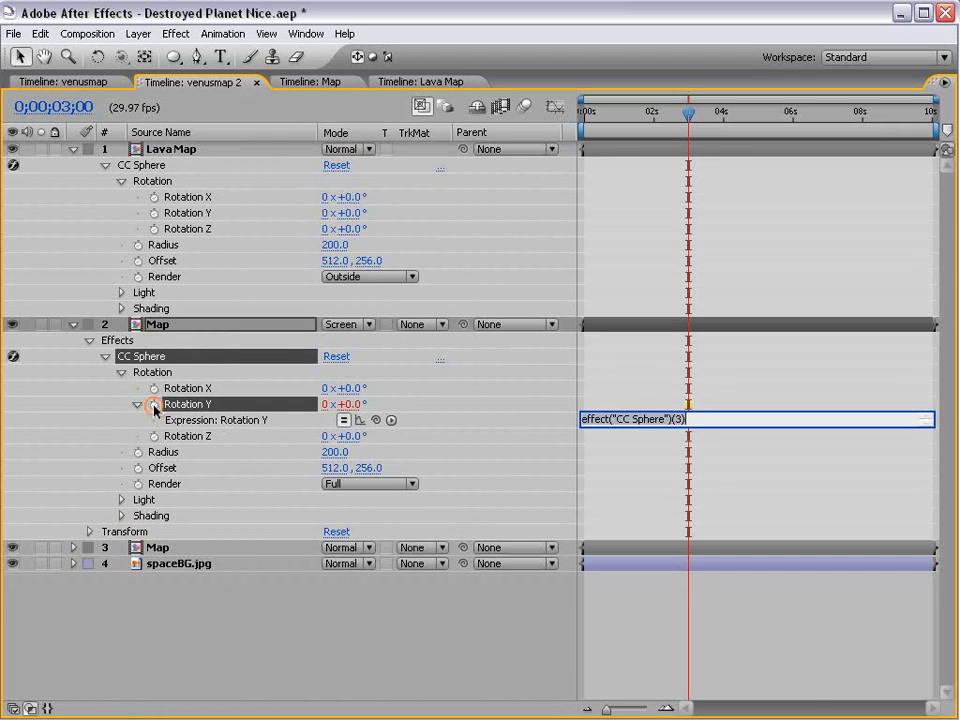
drag(376, 420, 187, 215)
click(455, 412)
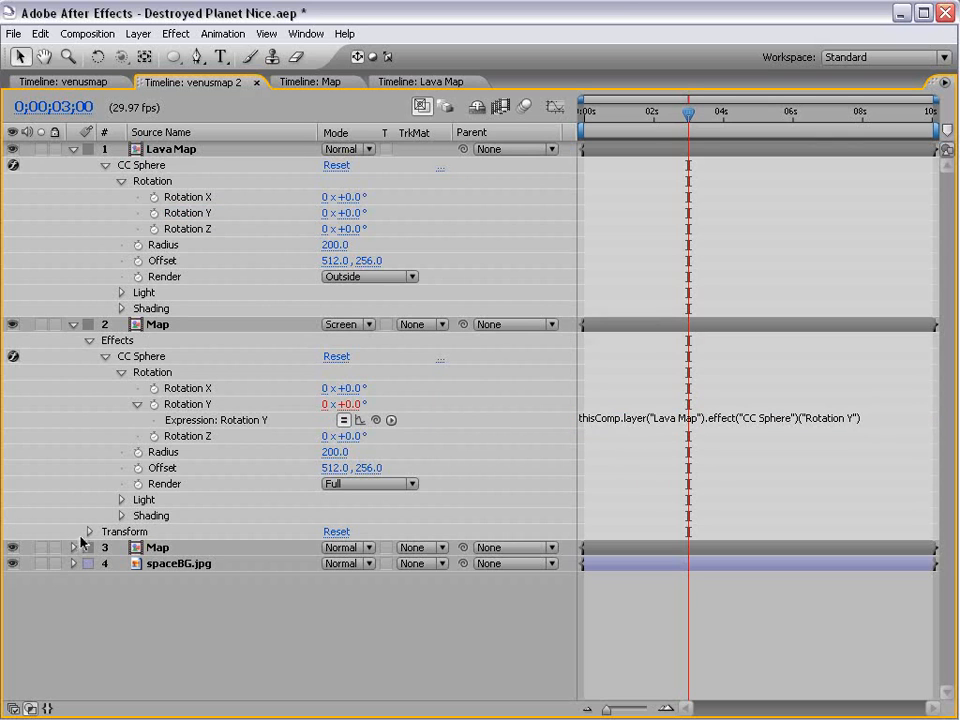
Step: Link the lower Map layer's CC Sphere Rotation Y by expression to the Lava Map layer's CC Sphere Rotation Y
click(74, 547)
click(89, 563)
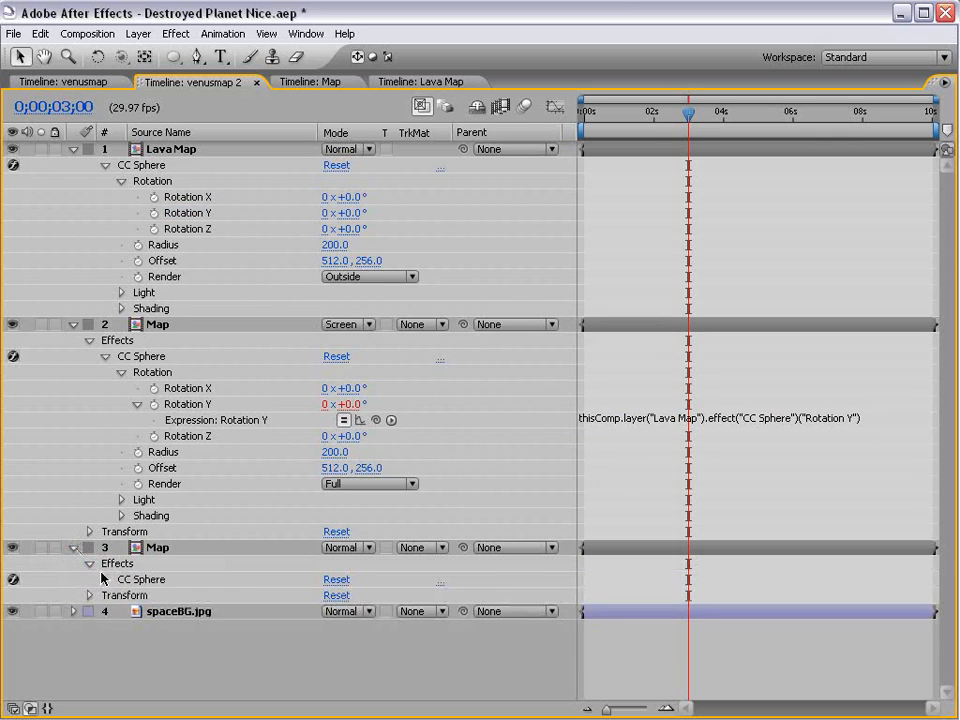
click(105, 579)
click(122, 595)
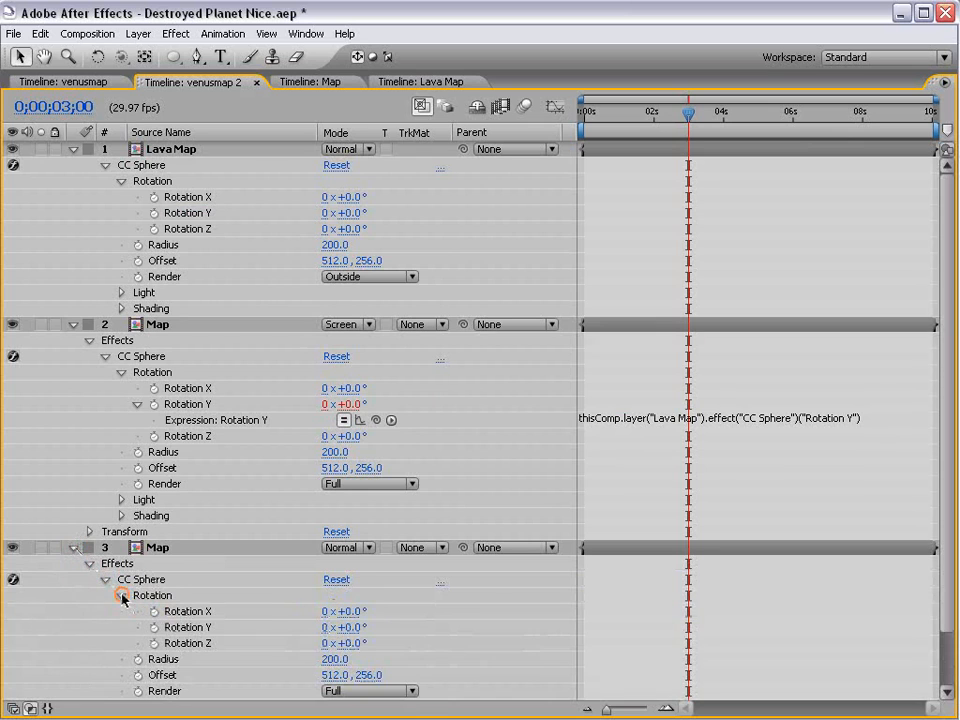
alt+click(155, 627)
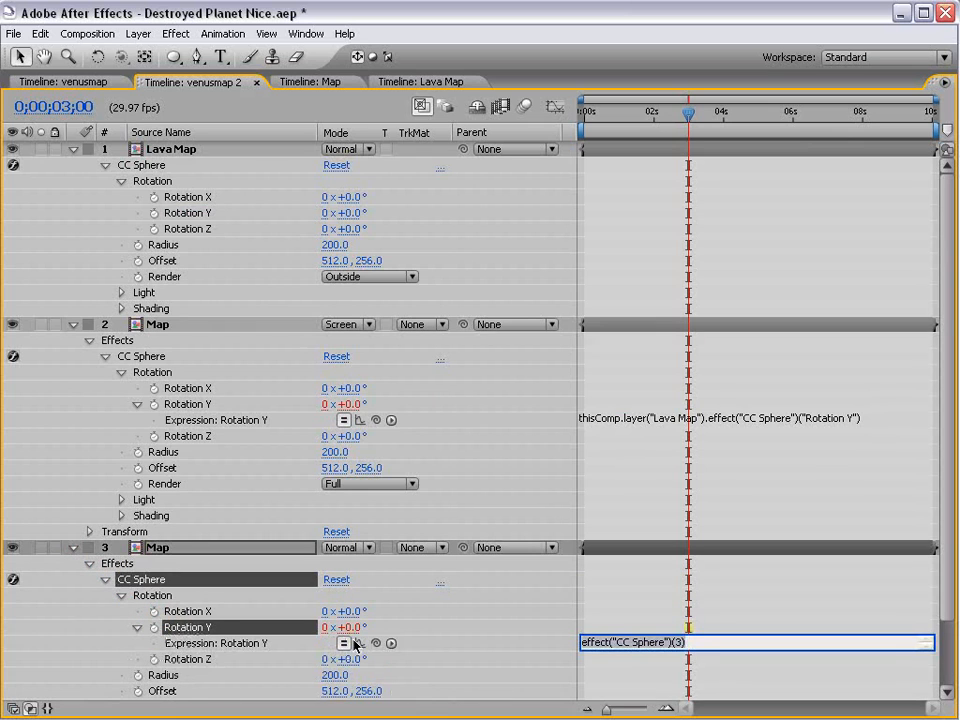
drag(378, 646, 171, 213)
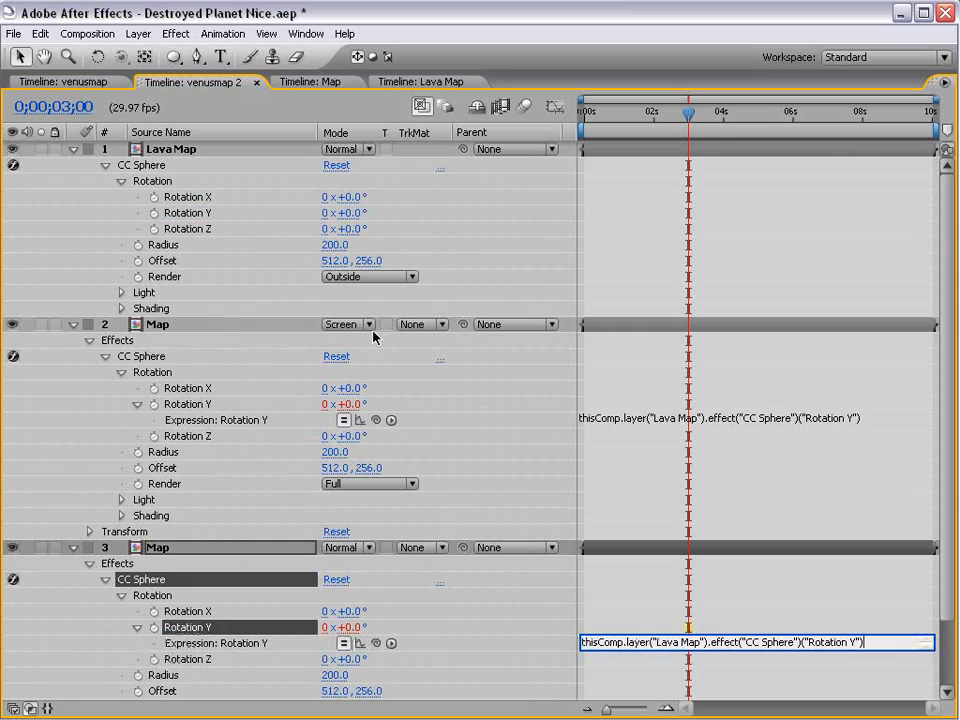
click(604, 508)
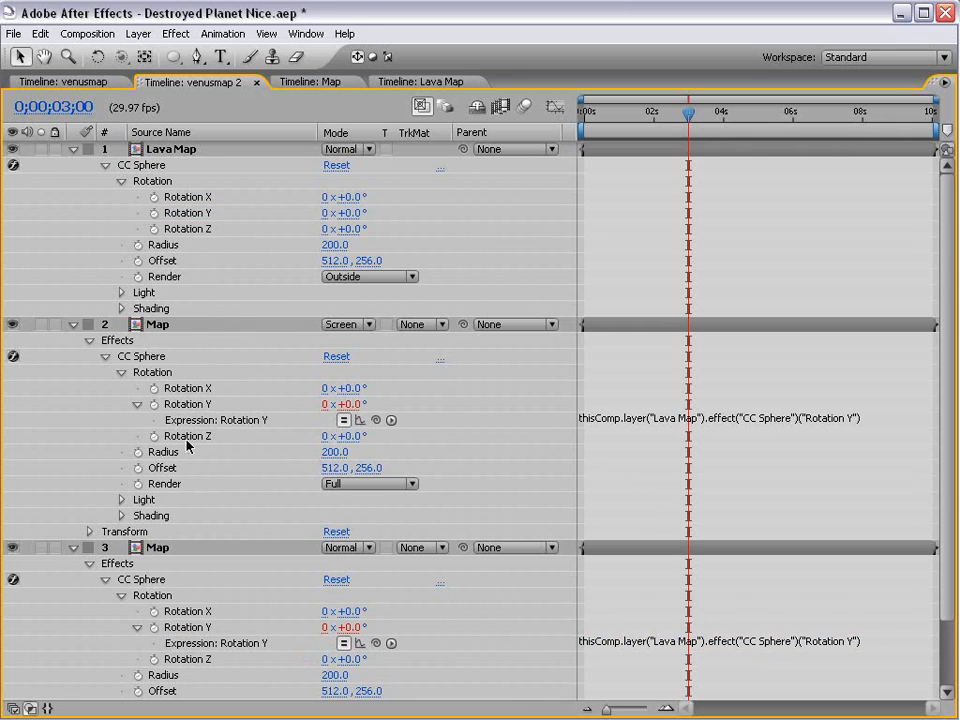
Step: Set the Lava Map layer's CC Sphere Rotation Y to 250° and inspect the rotated planet in an enlarged viewer
click(184, 214)
click(171, 150)
key(grave)
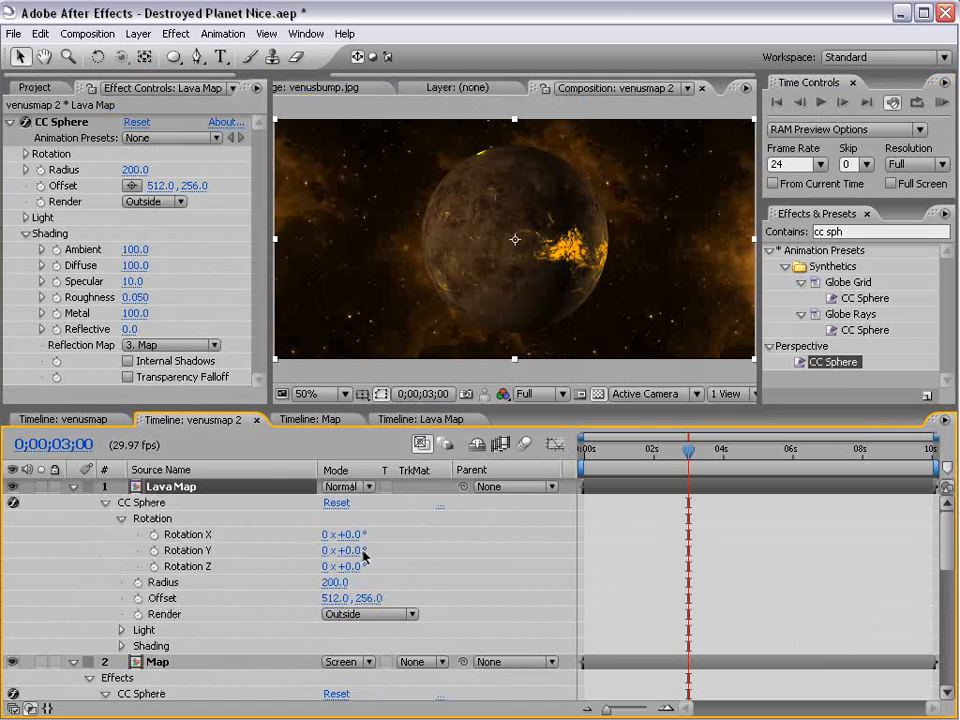
drag(364, 556, 561, 527)
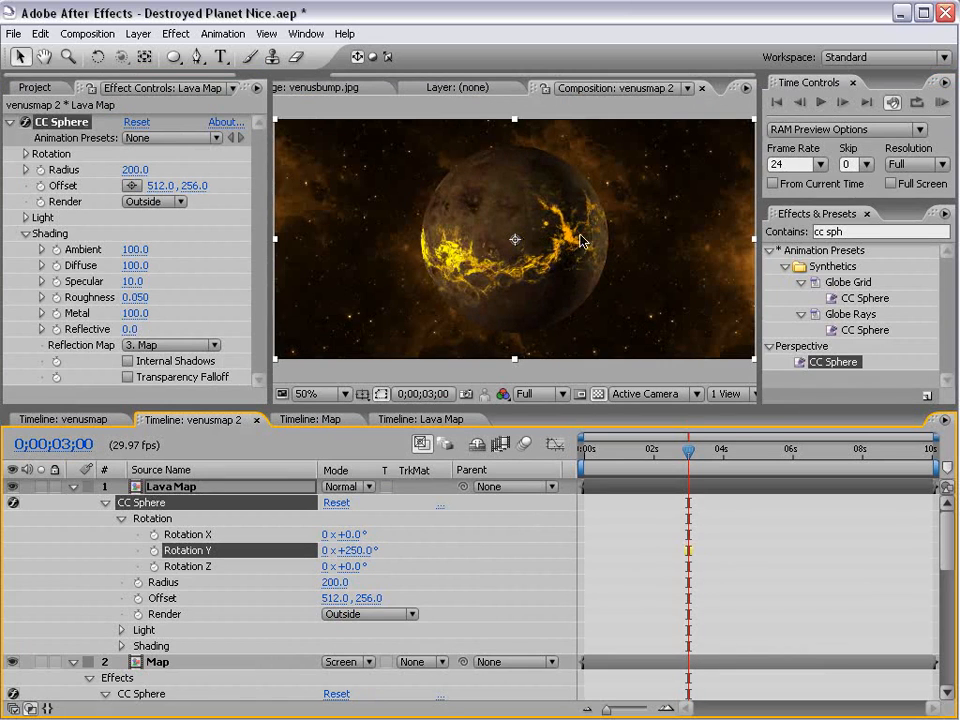
key(grave)
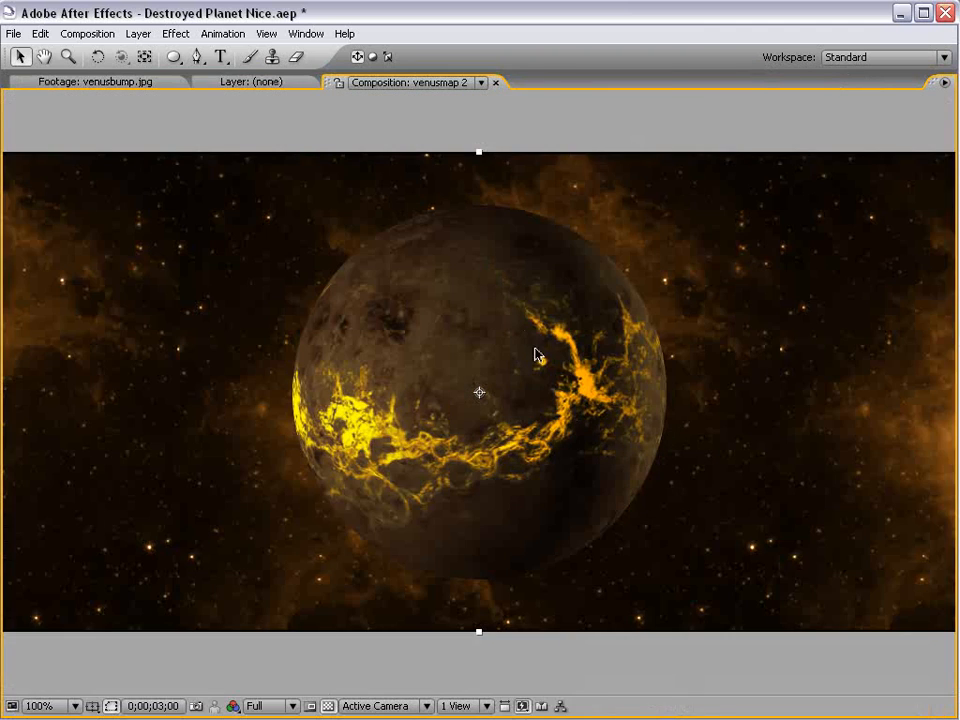
key(grave)
Step: Collapse the properties of the Lava Map layer and both Map layers in the timeline
click(73, 486)
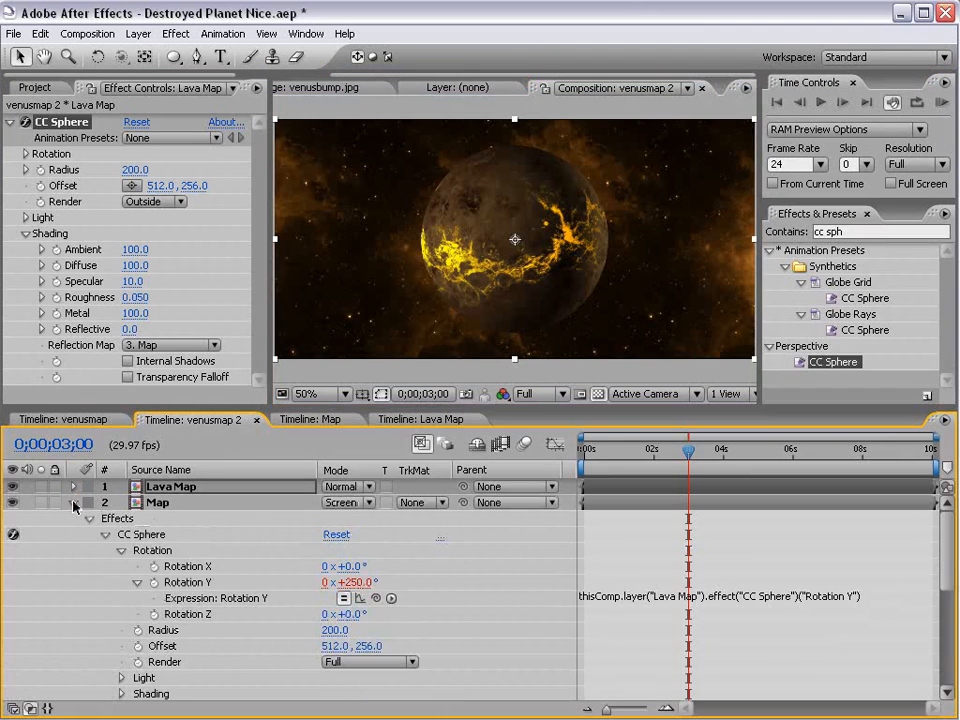
click(73, 502)
click(73, 518)
click(243, 588)
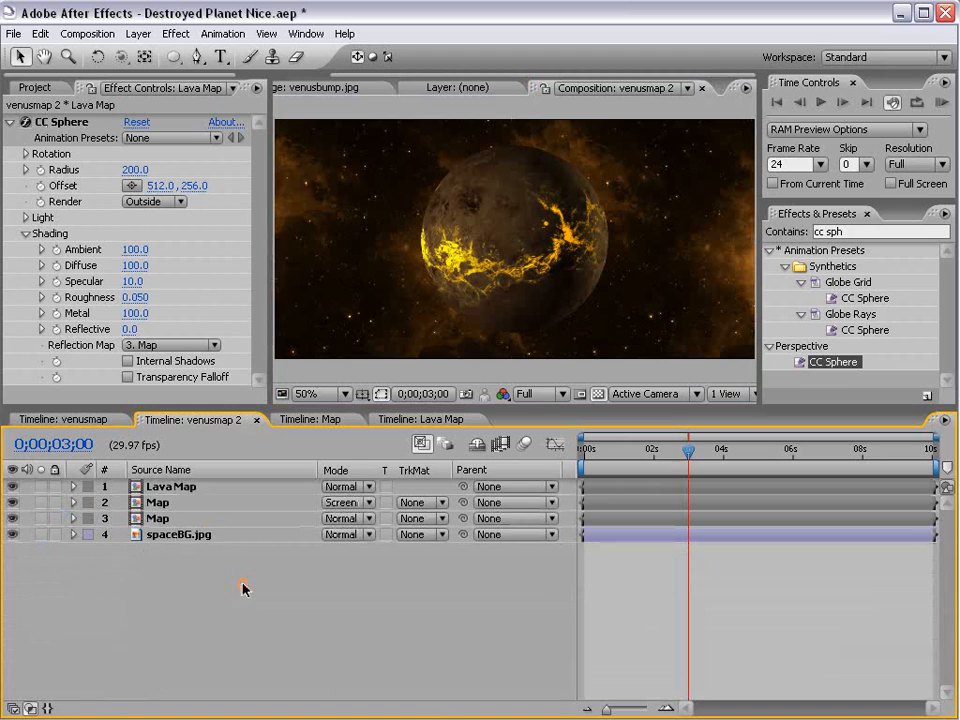
Step: Add a Glow effect to the Lava Map layer with a Glow Radius of 47 and a Glow Intensity of 0.7
click(160, 484)
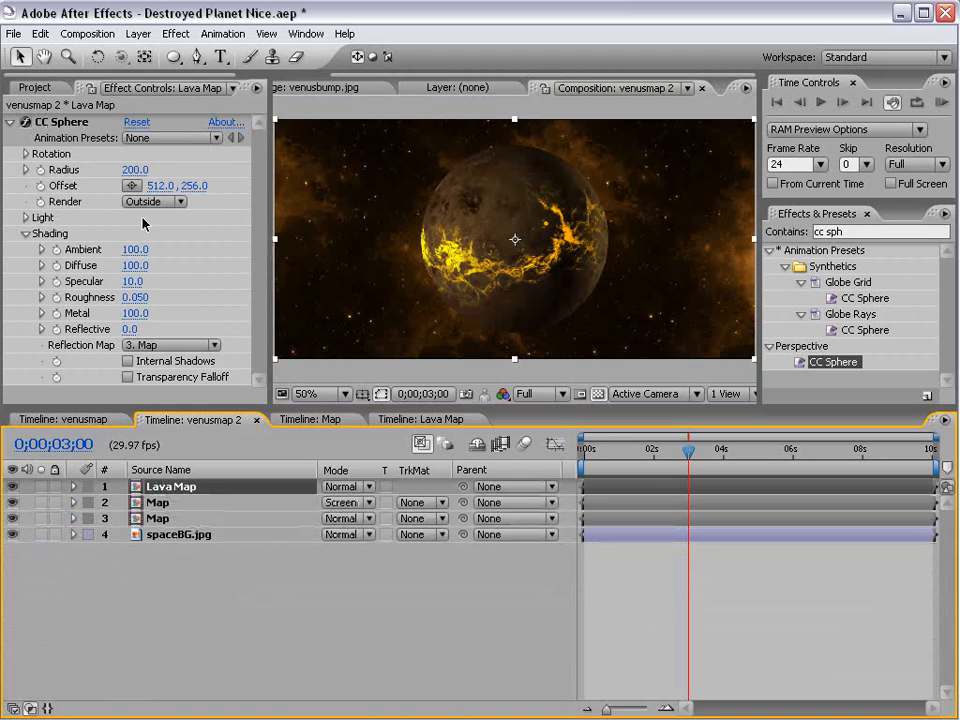
click(177, 35)
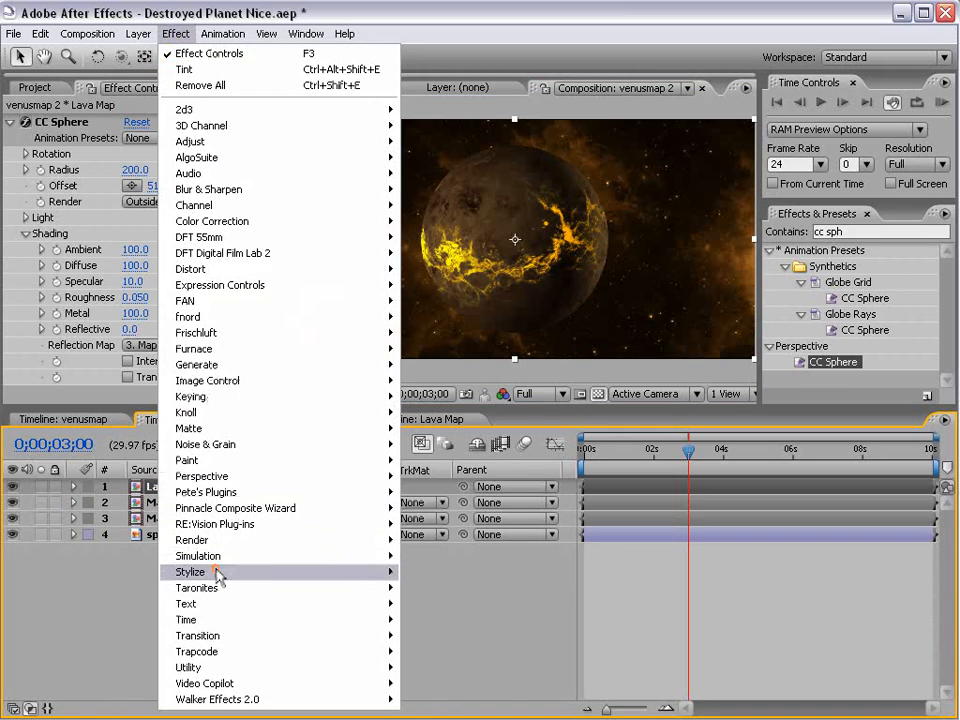
mouse_move(216, 572)
click(425, 699)
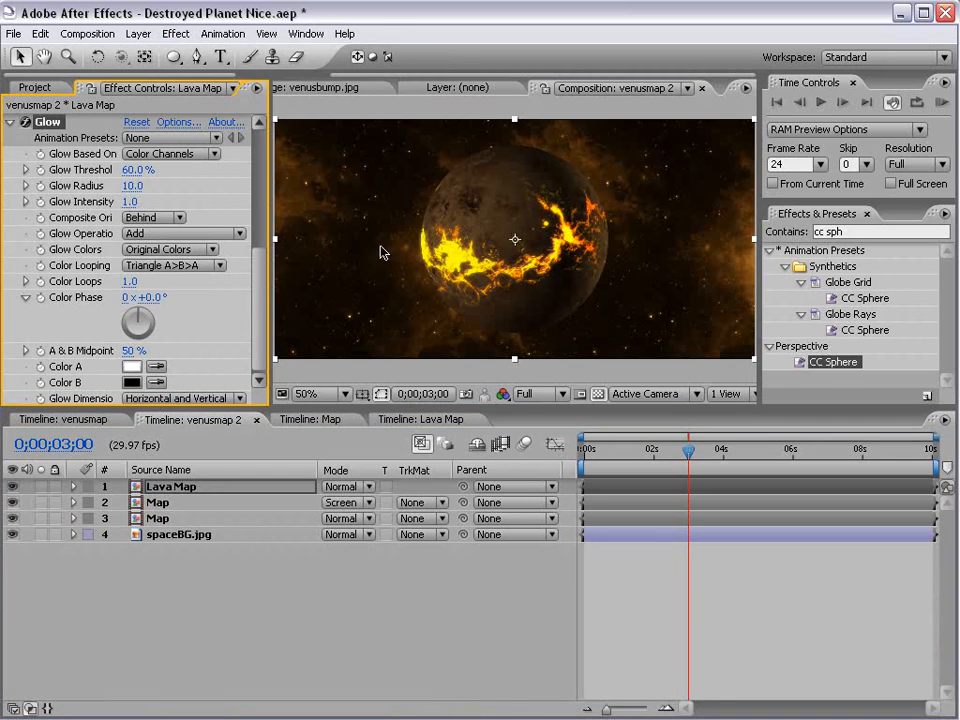
key(period)
key(comma)
drag(138, 185, 114, 201)
click(675, 603)
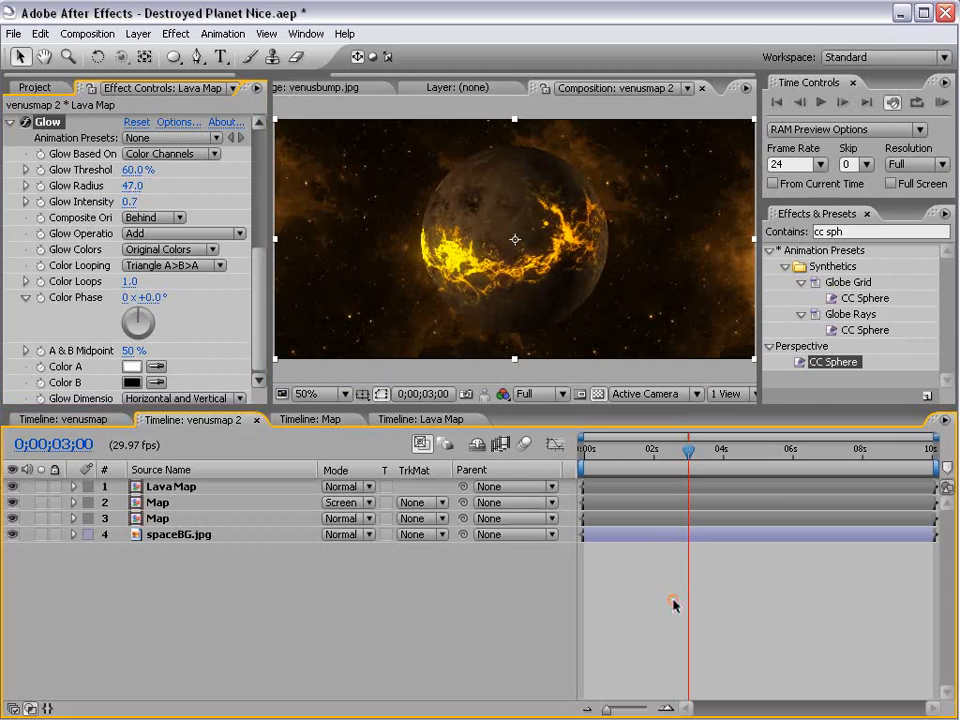
Step: Add a Curves effect to the lower Map layer, shape a steep S-curve for stronger contrast, and check the planet enlarged
click(152, 521)
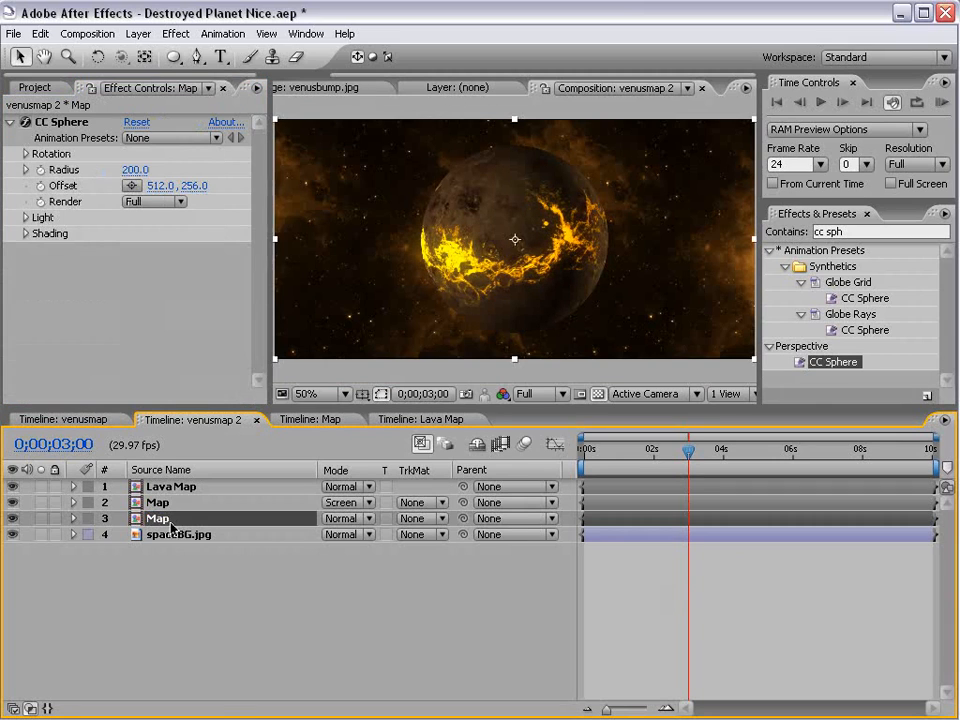
click(173, 36)
mouse_move(262, 222)
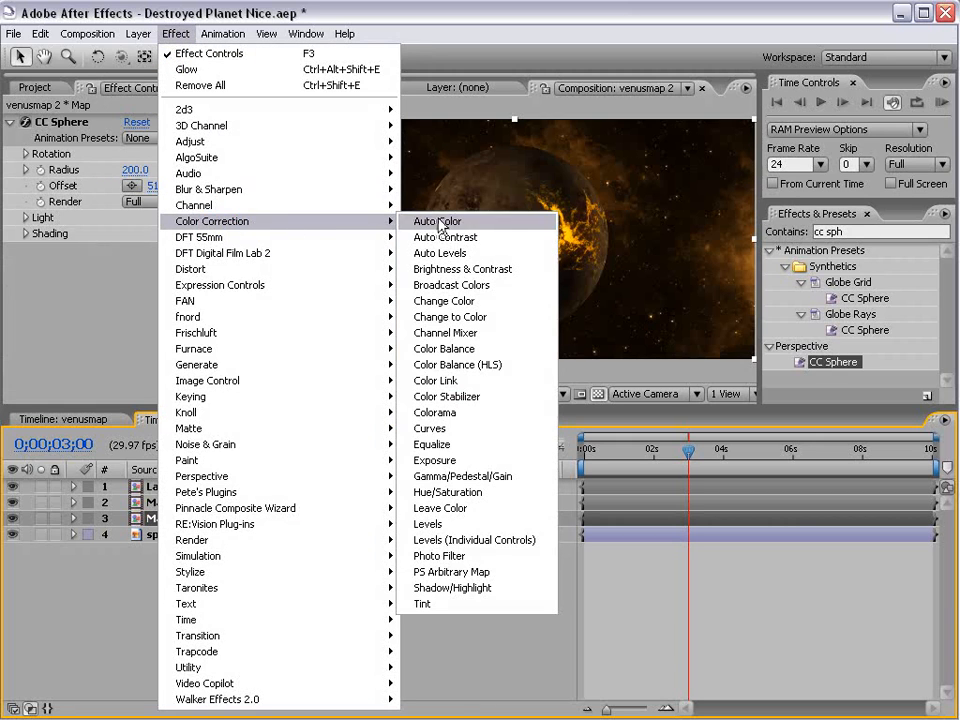
click(440, 429)
drag(130, 298, 162, 268)
drag(99, 336, 88, 354)
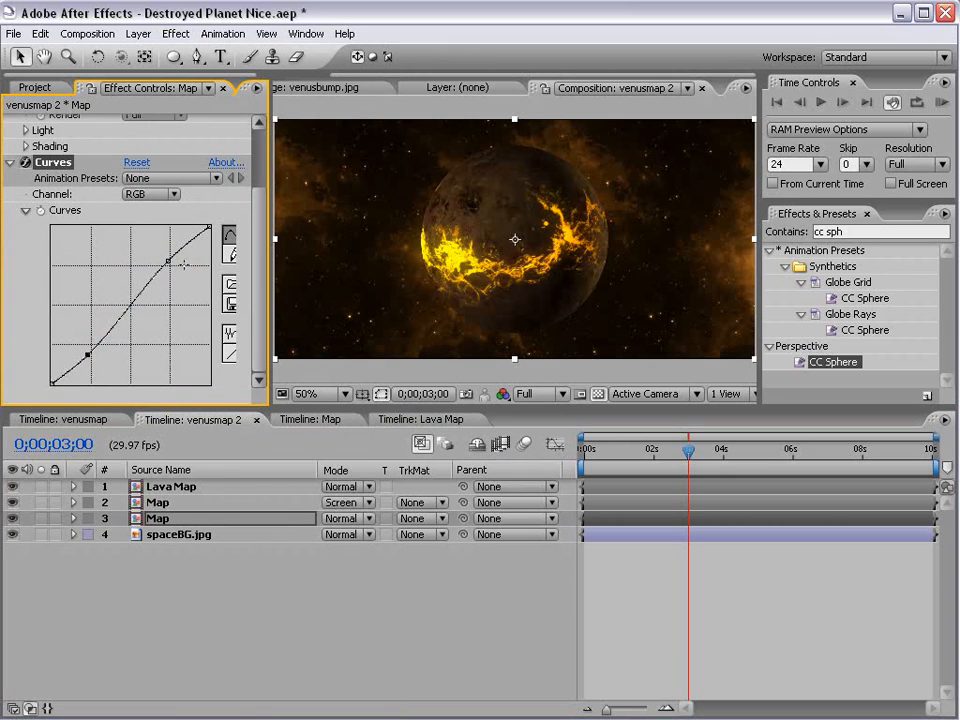
drag(169, 263, 143, 241)
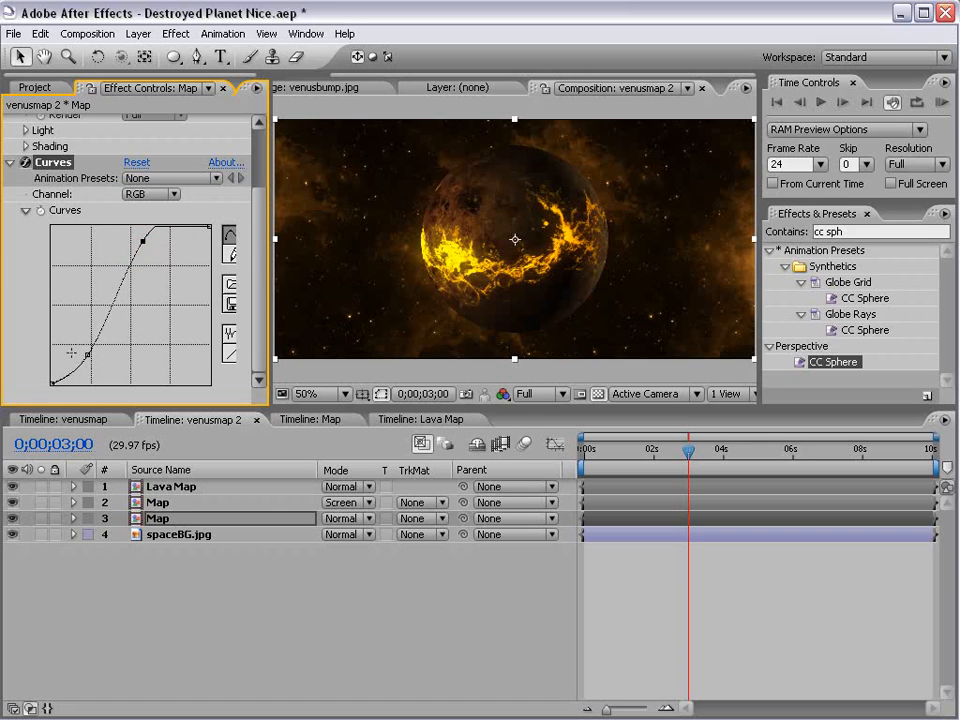
drag(89, 355, 69, 377)
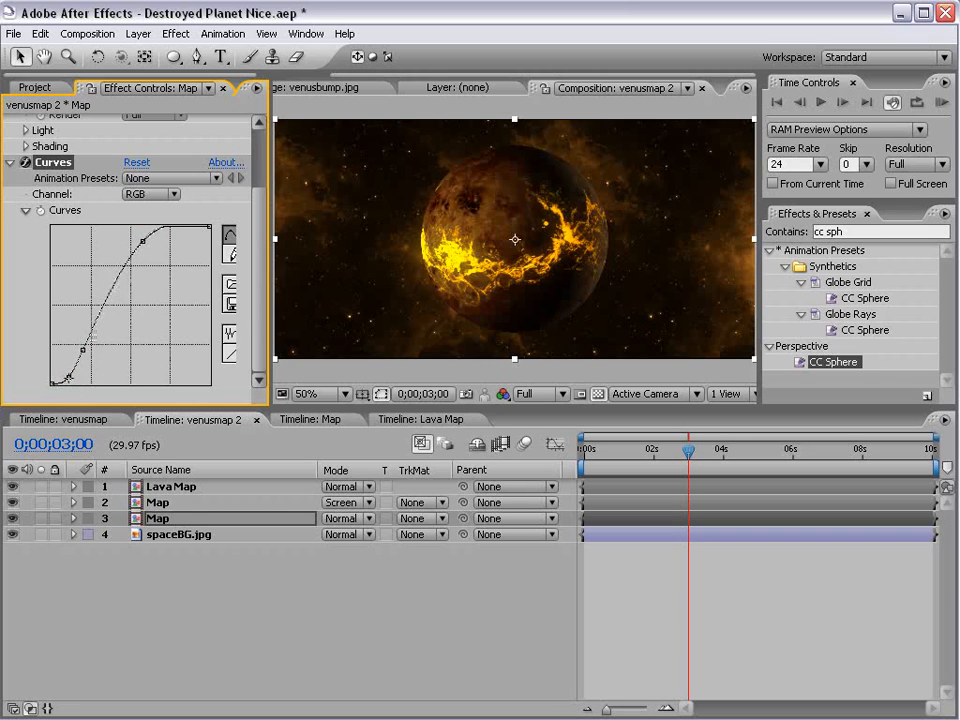
drag(83, 350, 91, 356)
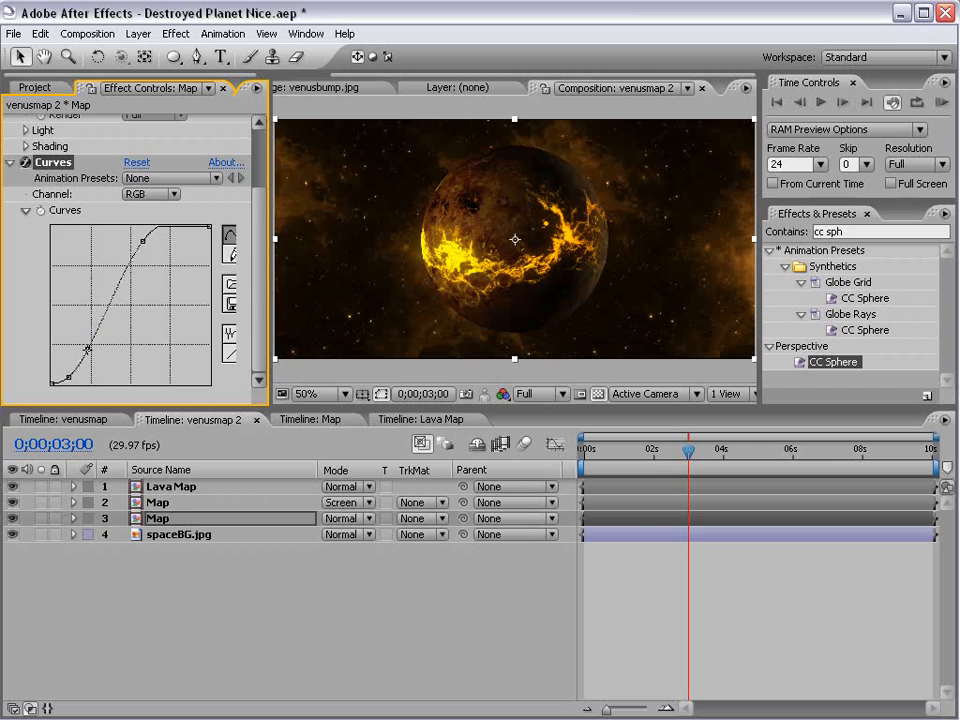
key(grave)
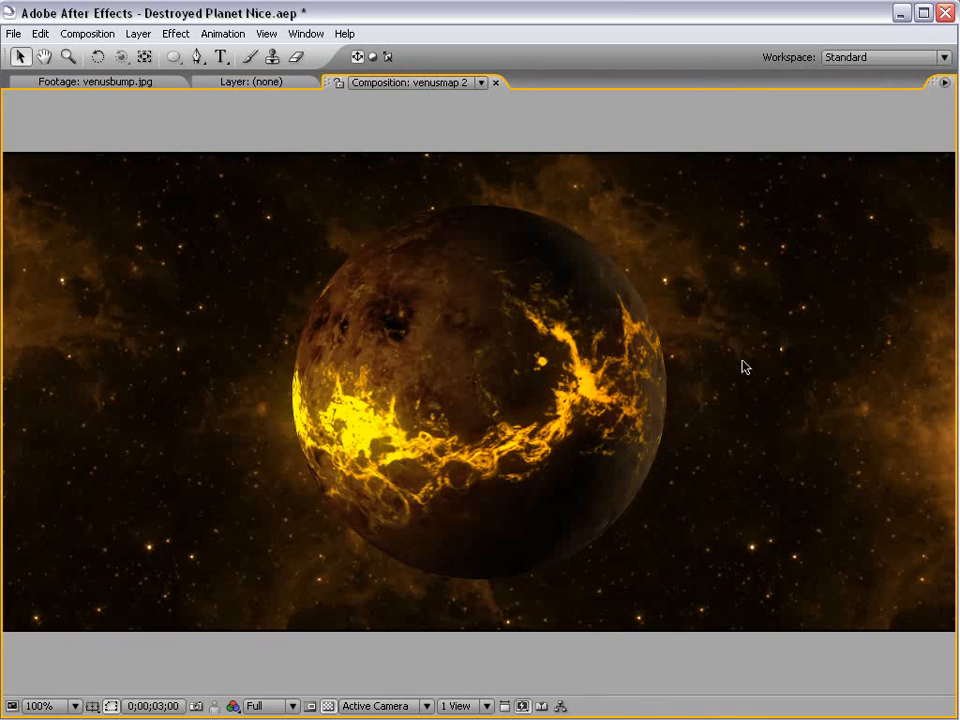
key(grave)
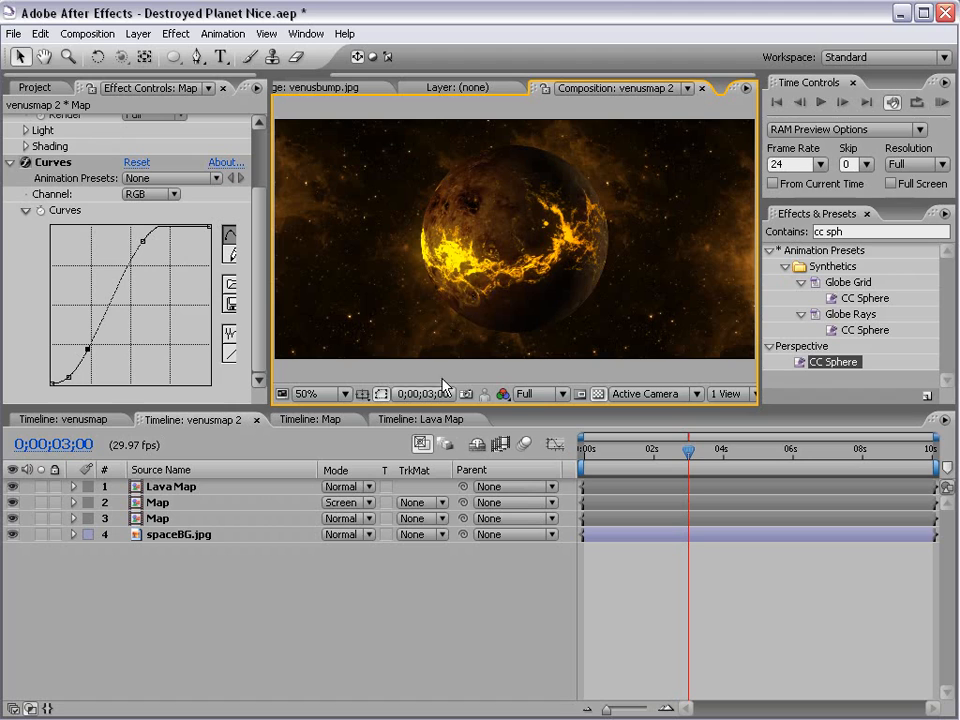
Step: In the Lava Map composition, set the visible venusbump.jpg layer's Tint Map White To colour to FF8A00, and check the planet in venusmap 2
click(401, 423)
click(190, 503)
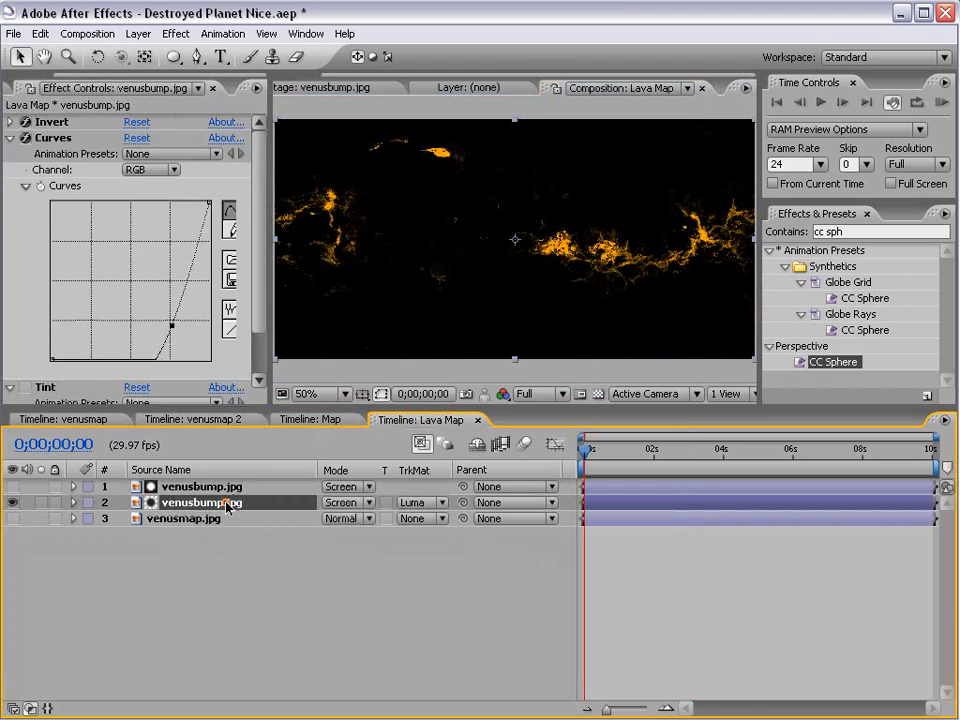
click(263, 322)
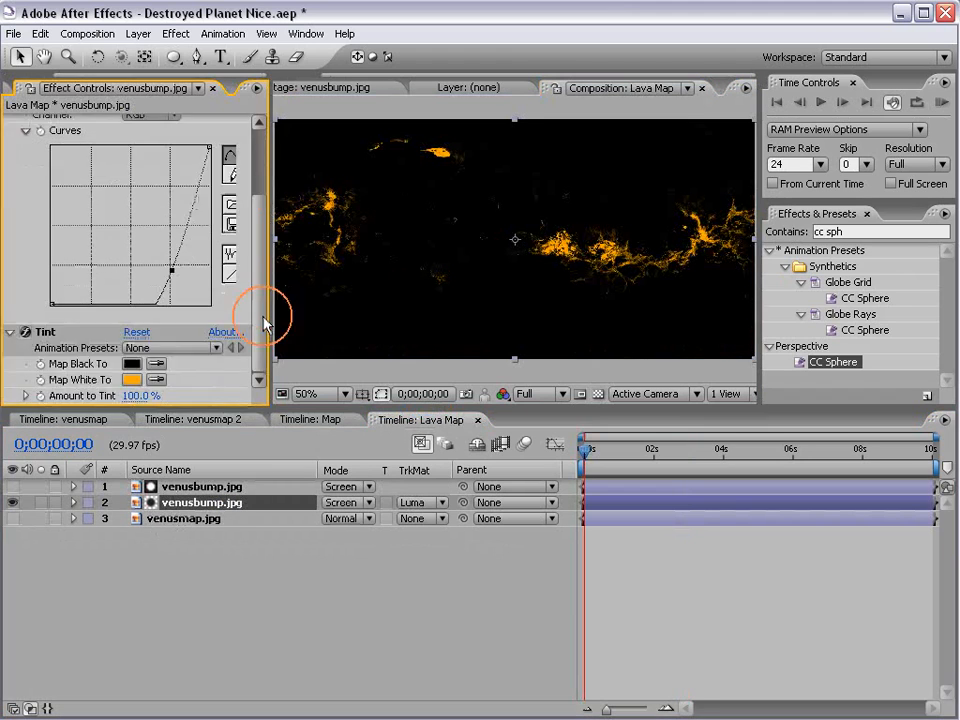
click(131, 380)
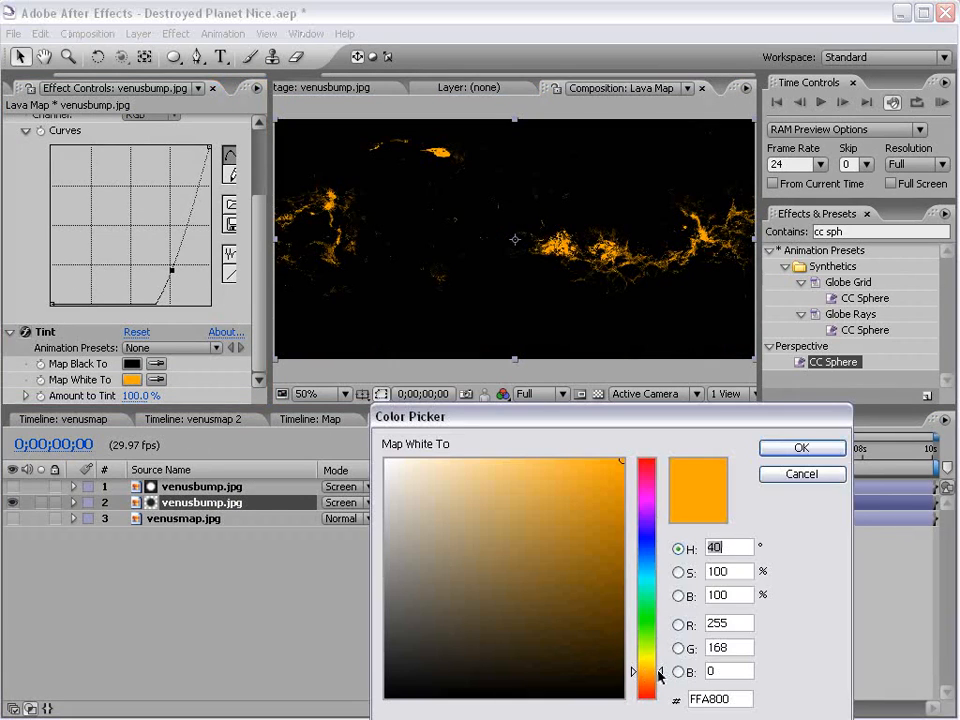
drag(659, 673, 659, 678)
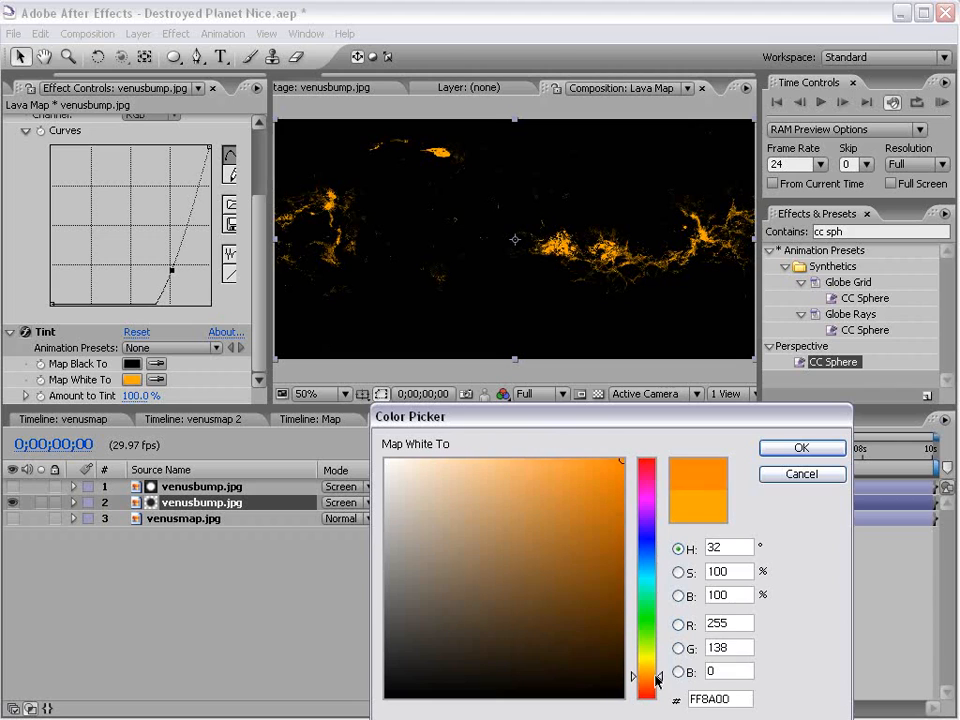
click(828, 451)
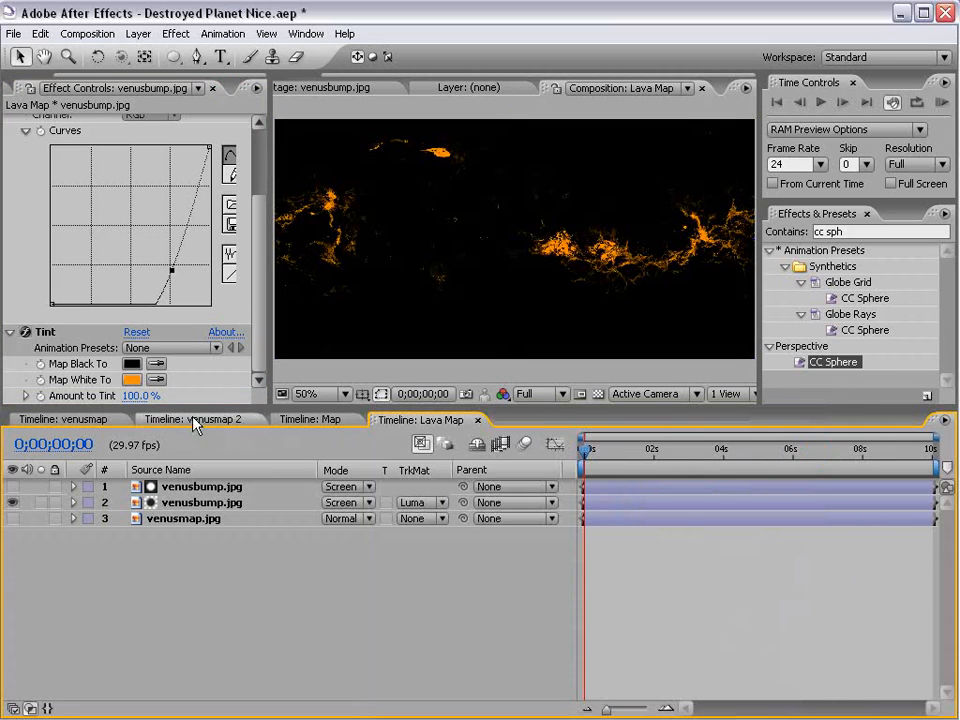
click(205, 420)
key(grave)
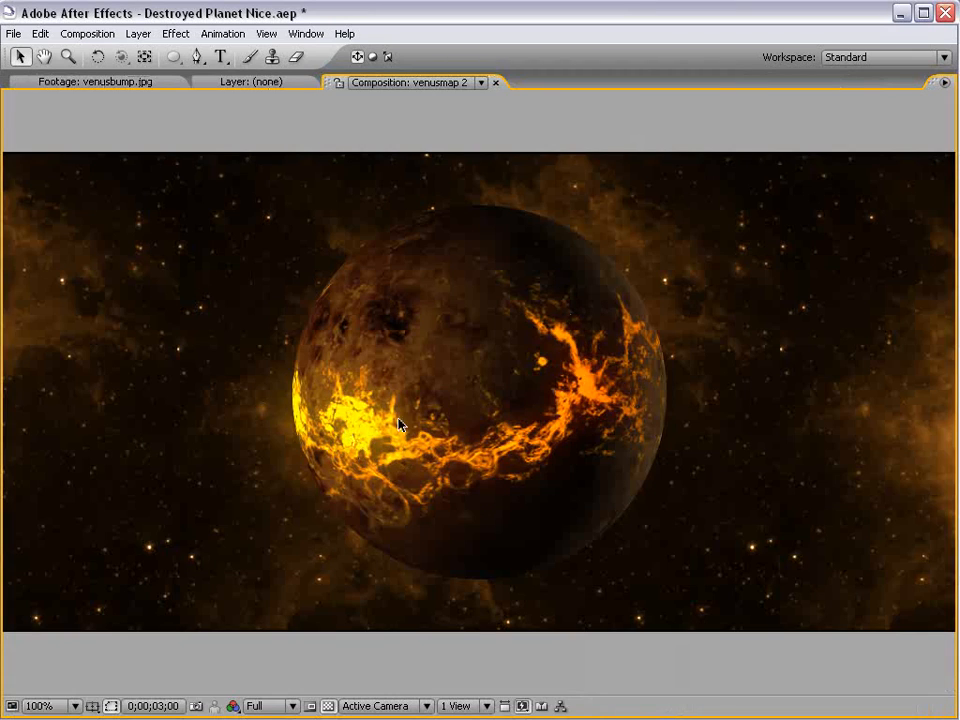
key(grave)
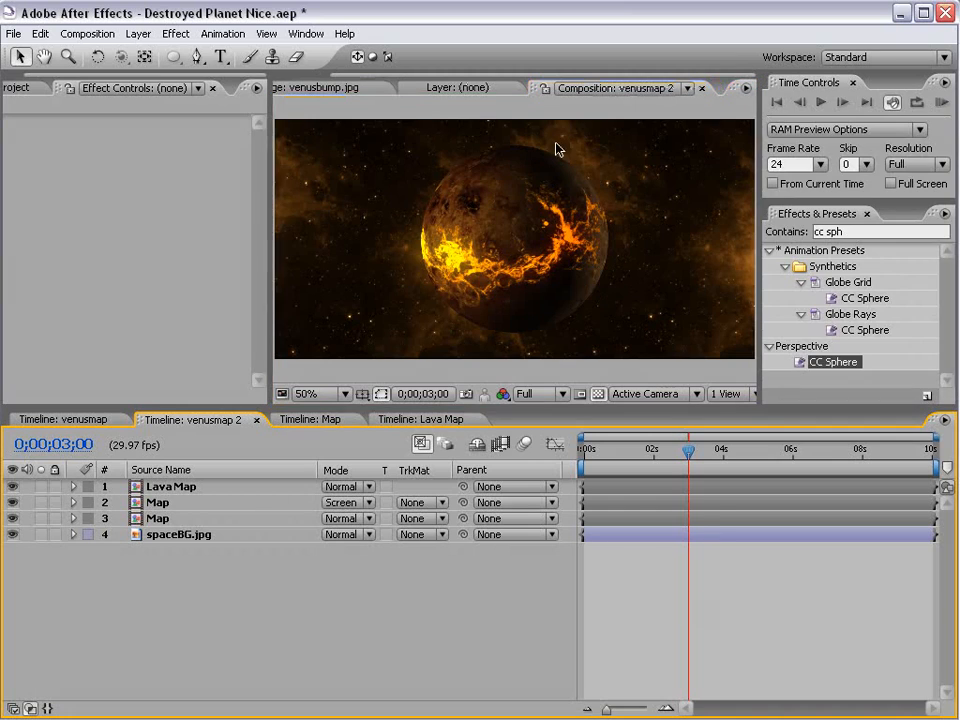
Step: Add a Glow effect to the lower Map layer, based on the Alpha Channel and composited On Top
click(165, 522)
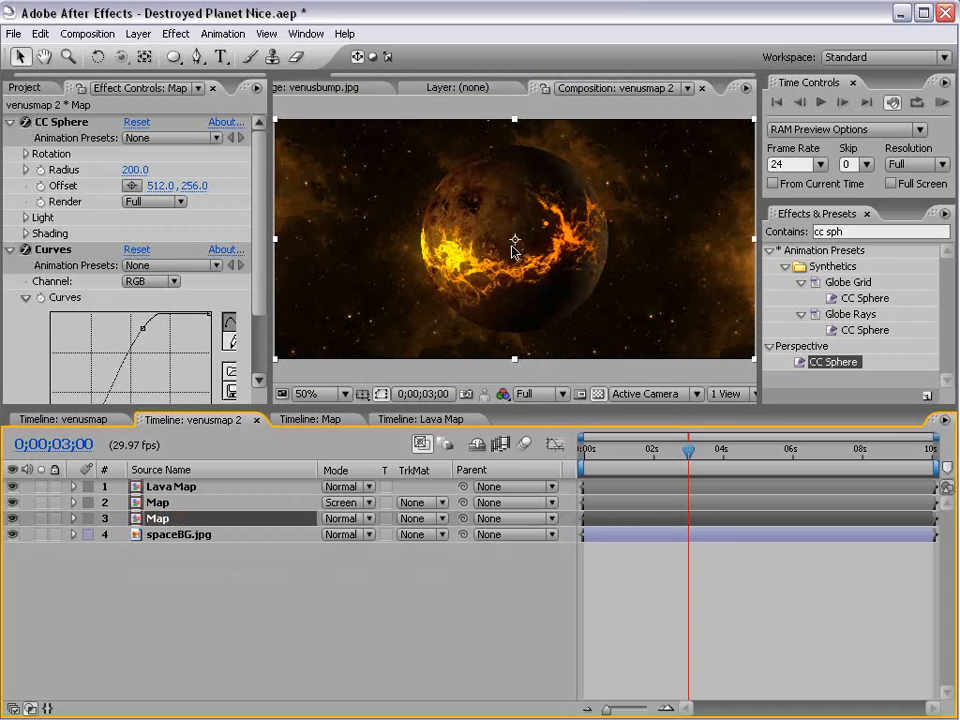
click(175, 33)
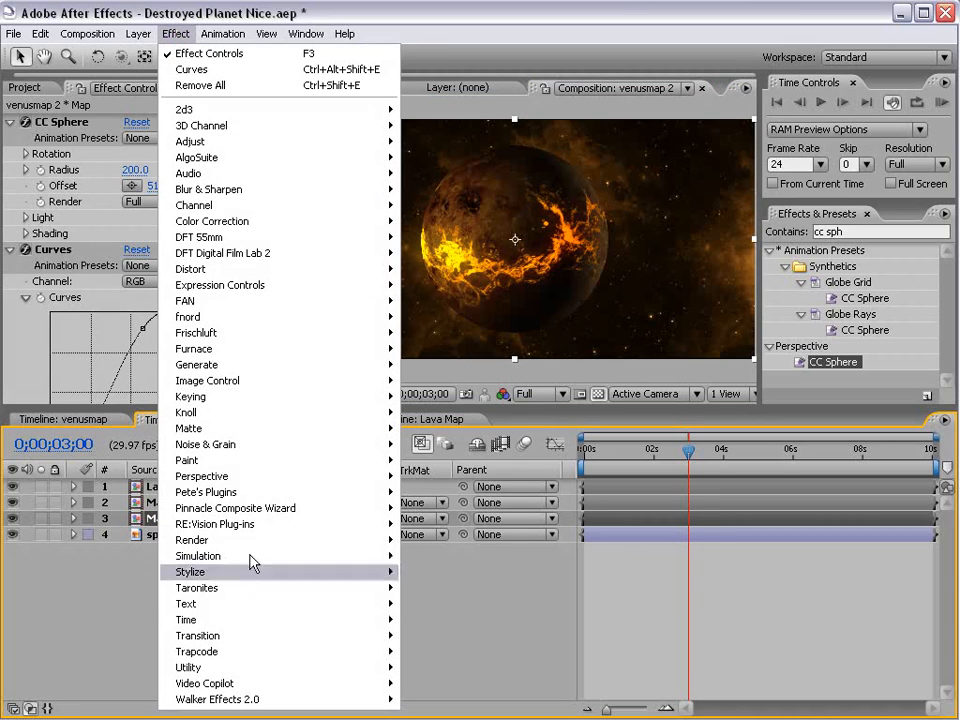
mouse_move(214, 572)
click(438, 700)
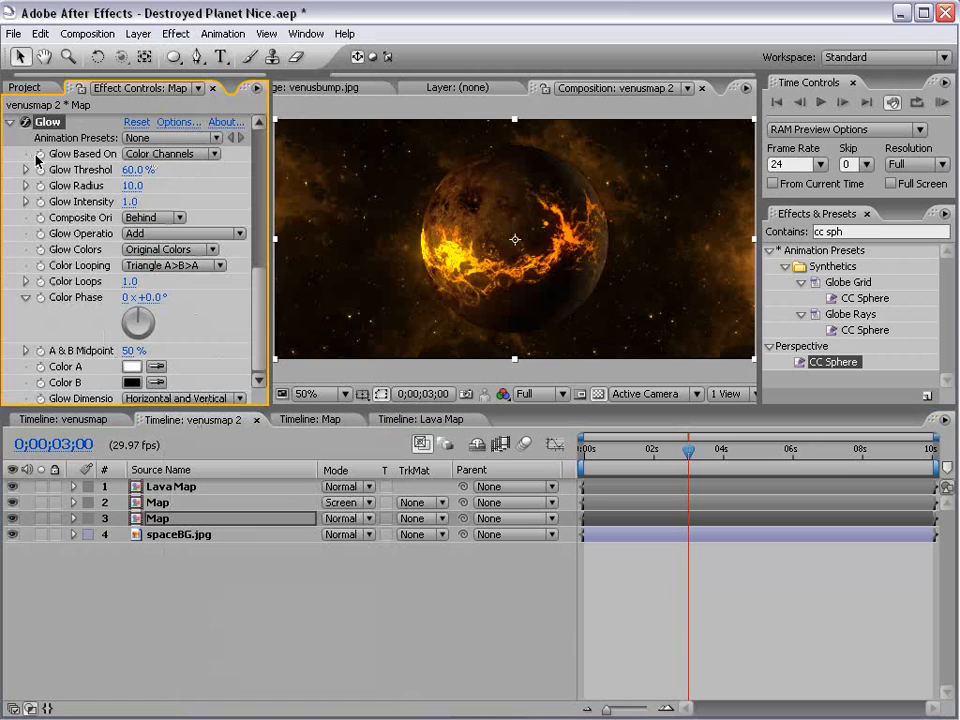
click(170, 155)
click(161, 139)
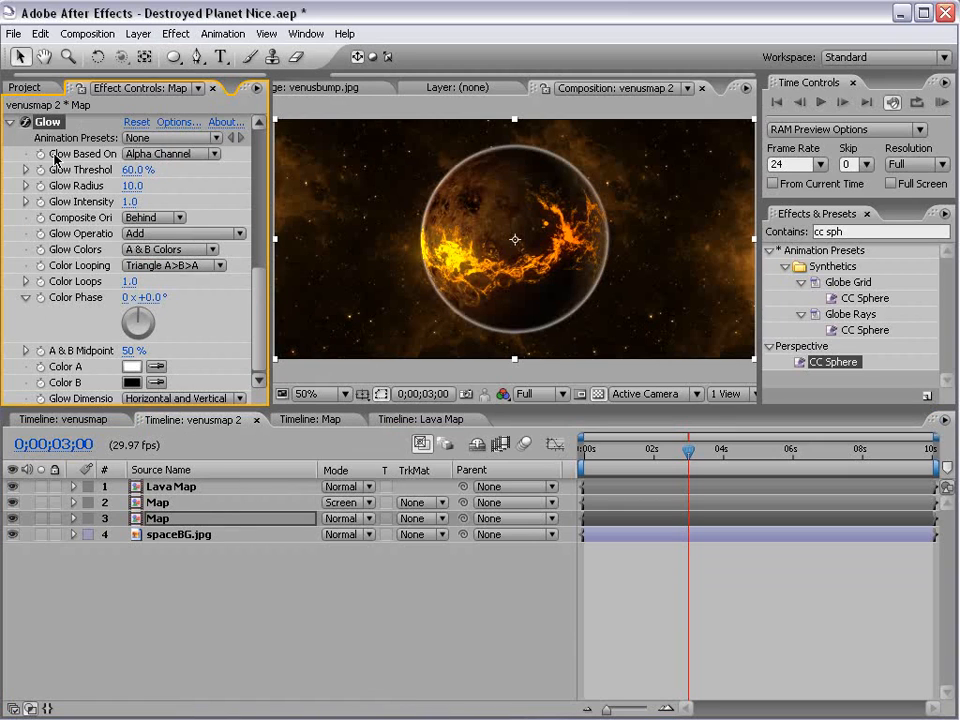
click(178, 157)
click(193, 156)
click(150, 218)
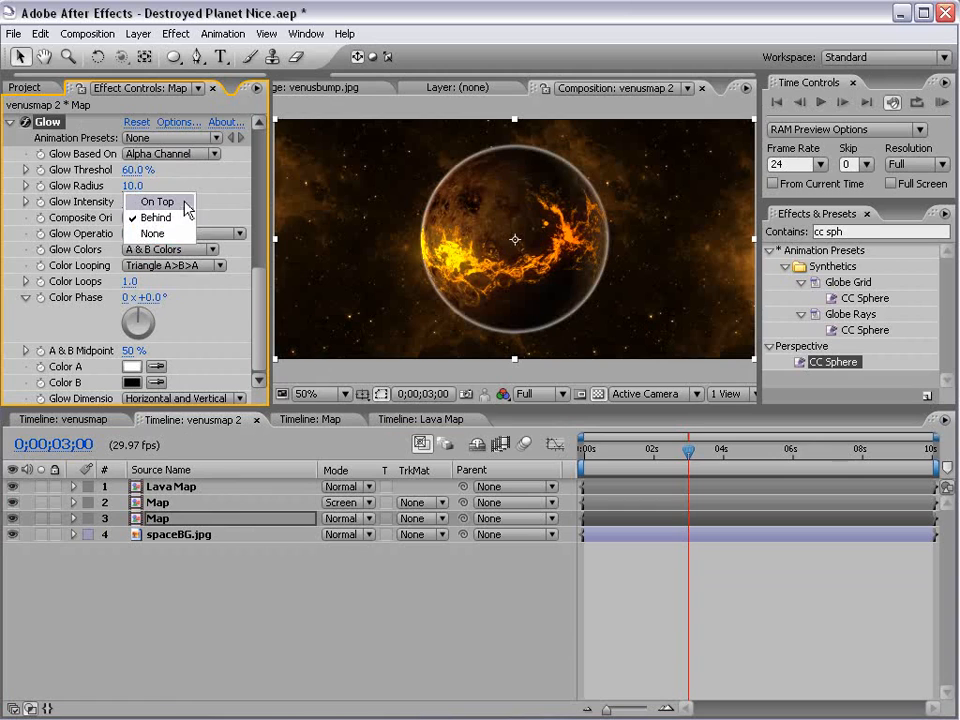
click(172, 208)
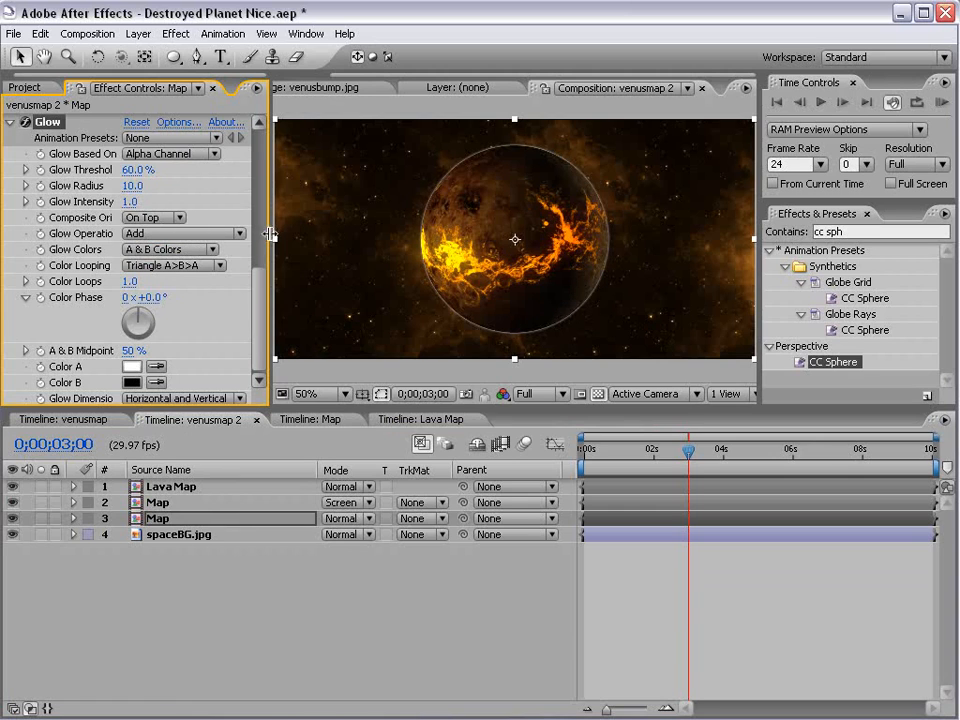
Step: Set the Glow effect's Color A on the lower Map layer to orange FF6420, keeping Alpha Channel and On Top
drag(270, 240, 343, 240)
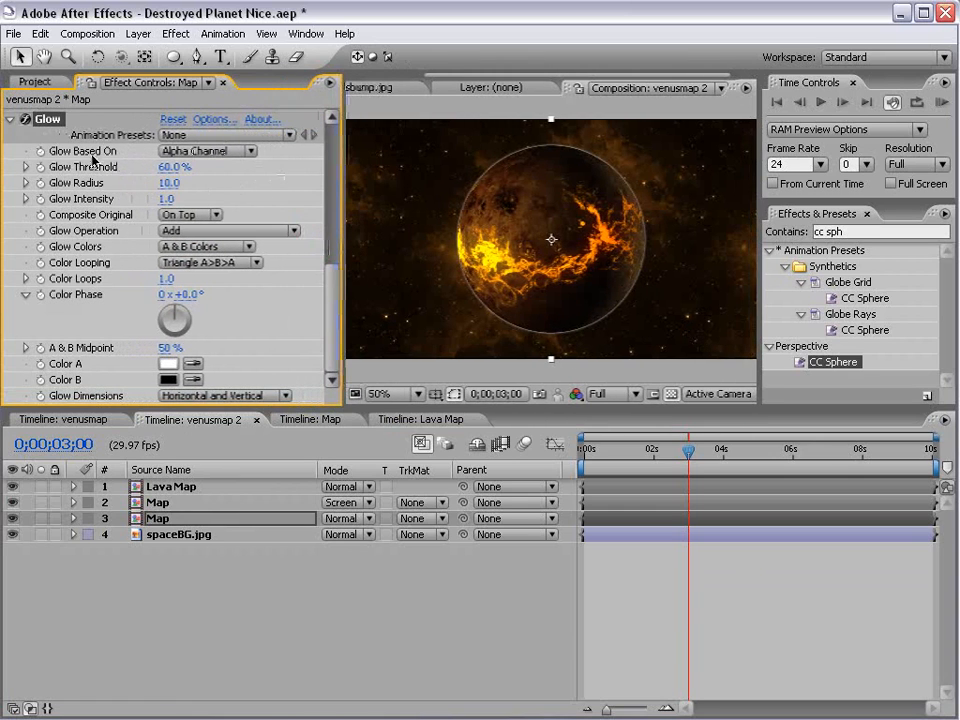
click(193, 156)
click(210, 156)
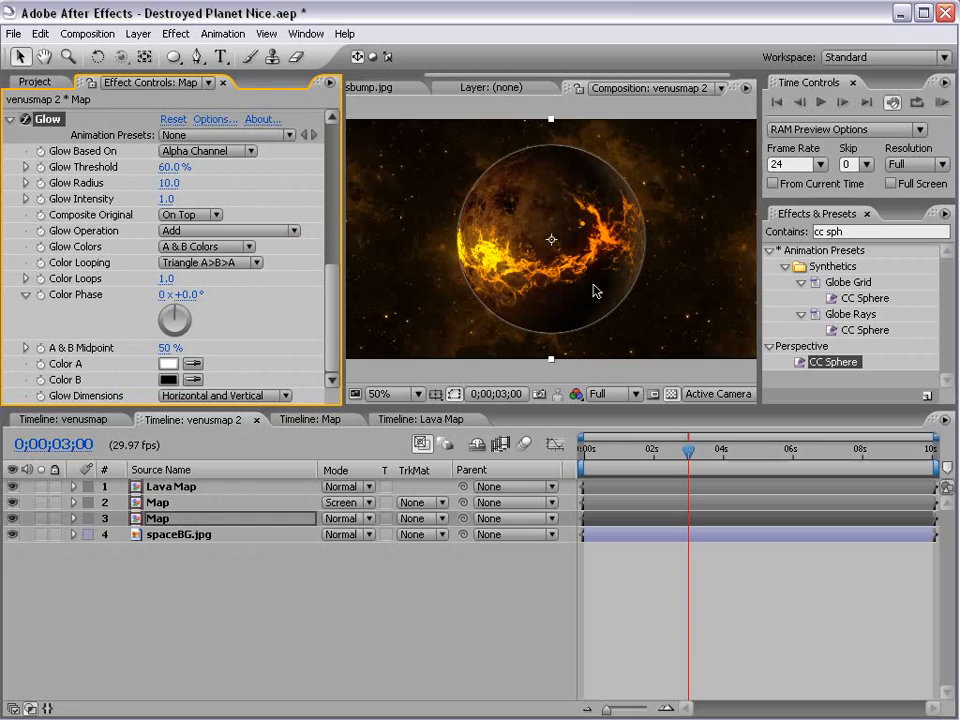
click(198, 216)
click(204, 220)
click(170, 365)
mouse_move(648, 690)
mouse_down()
mouse_move(648, 677)
mouse_move(648, 686)
mouse_up()
click(504, 461)
click(594, 459)
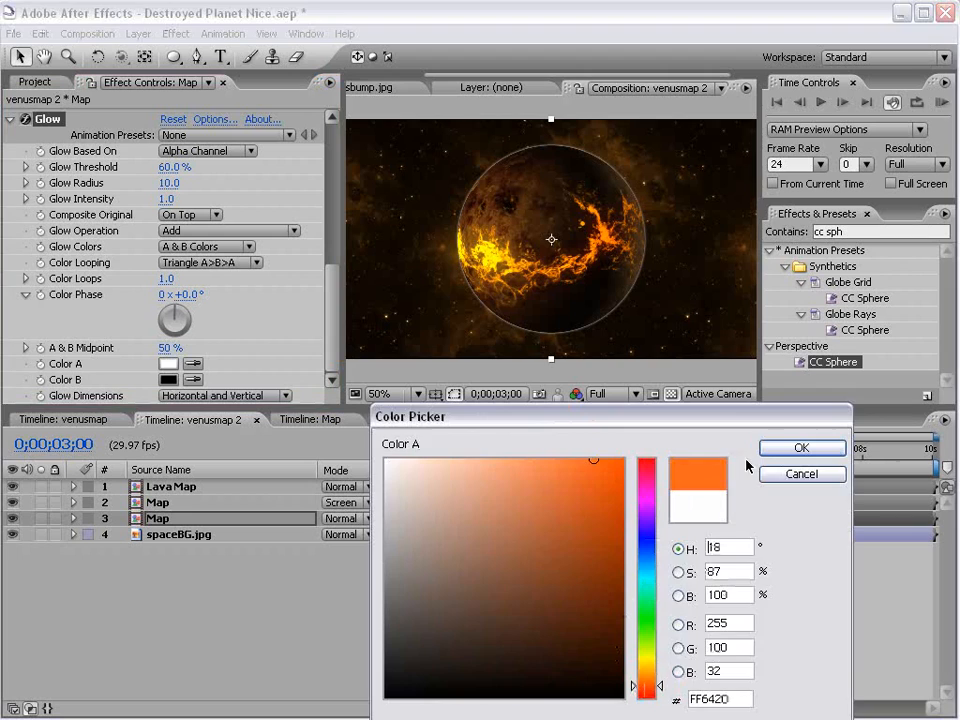
click(778, 449)
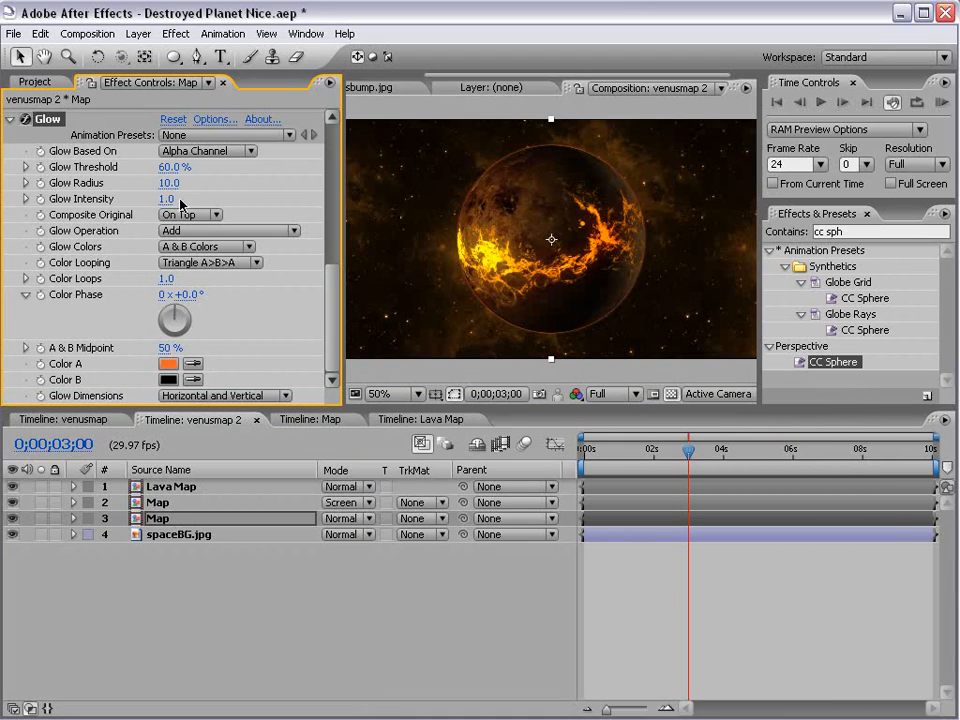
Step: Set the lower Map layer's Glow Radius to 48 and Glow Intensity to 0.5, and check the planet enlarged
drag(166, 185, 228, 162)
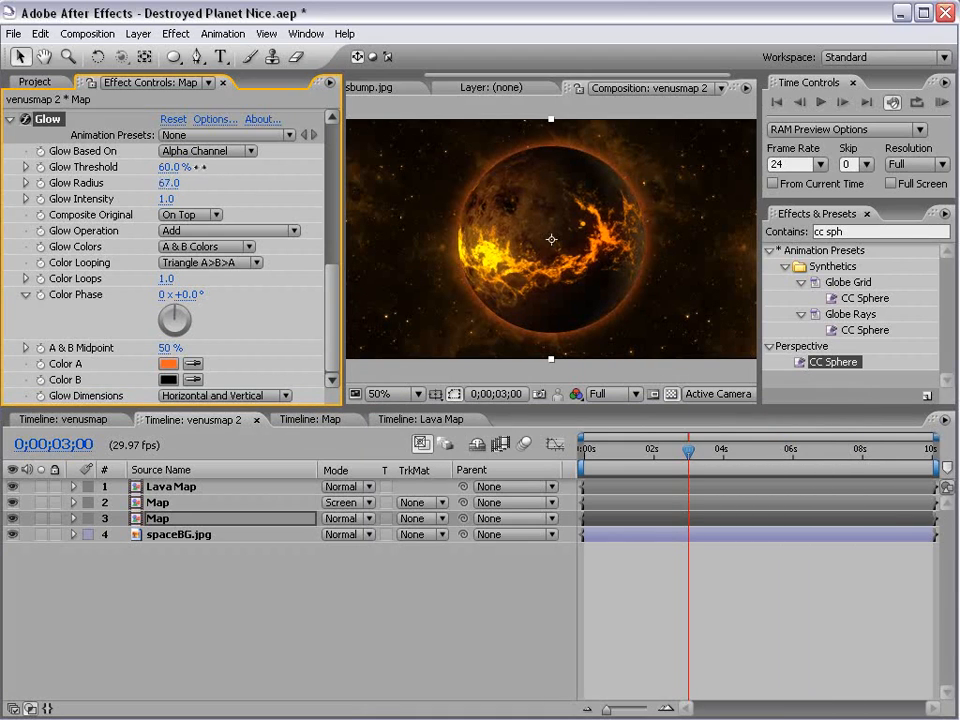
drag(172, 205, 123, 201)
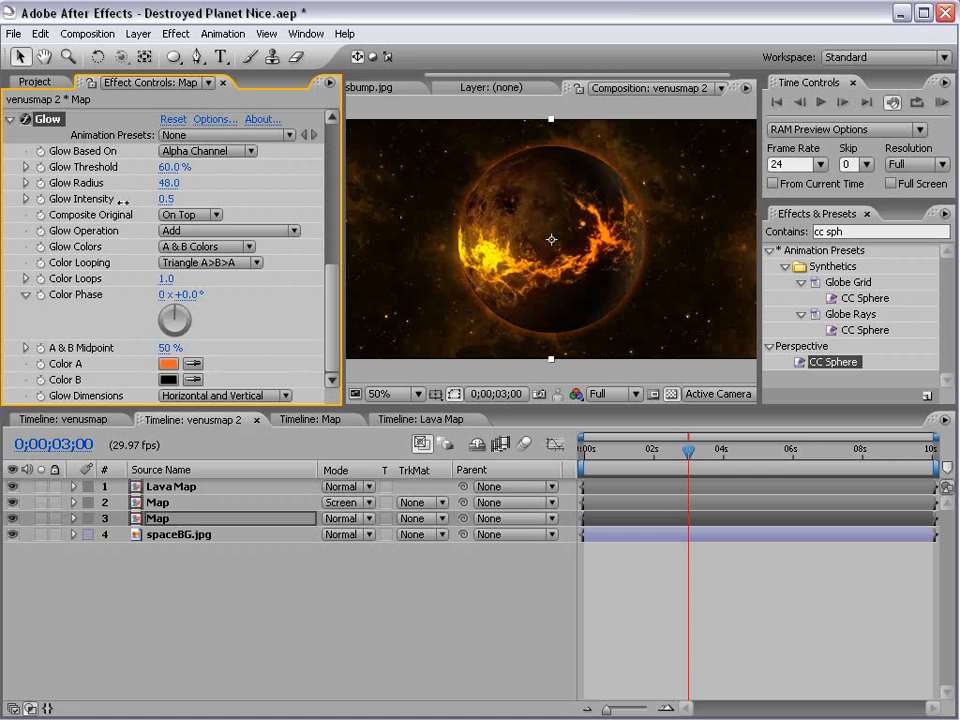
key(grave)
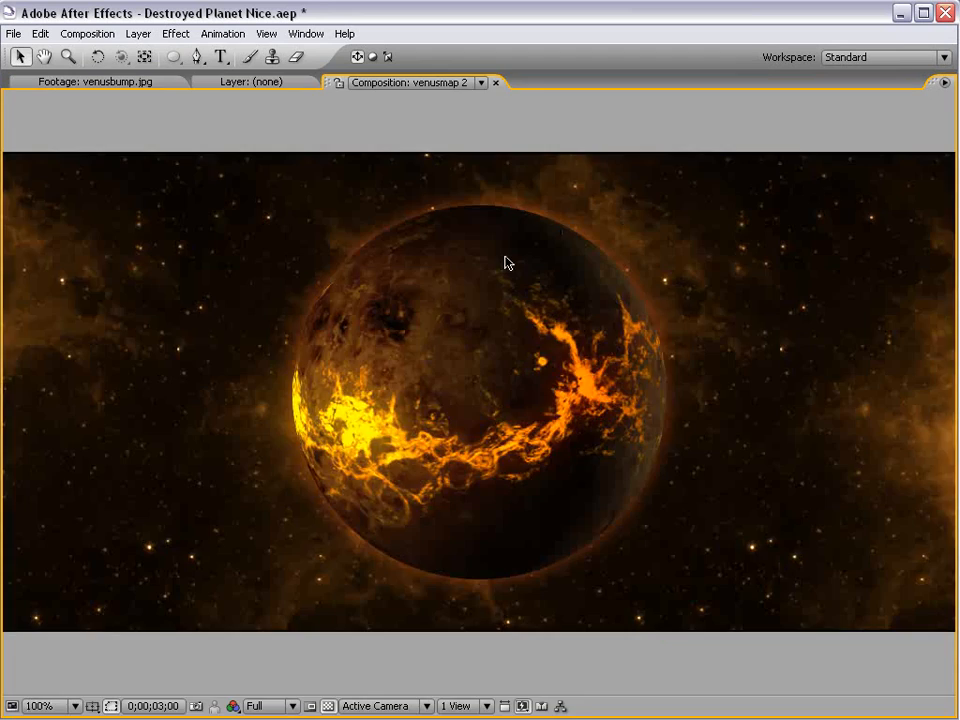
key(grave)
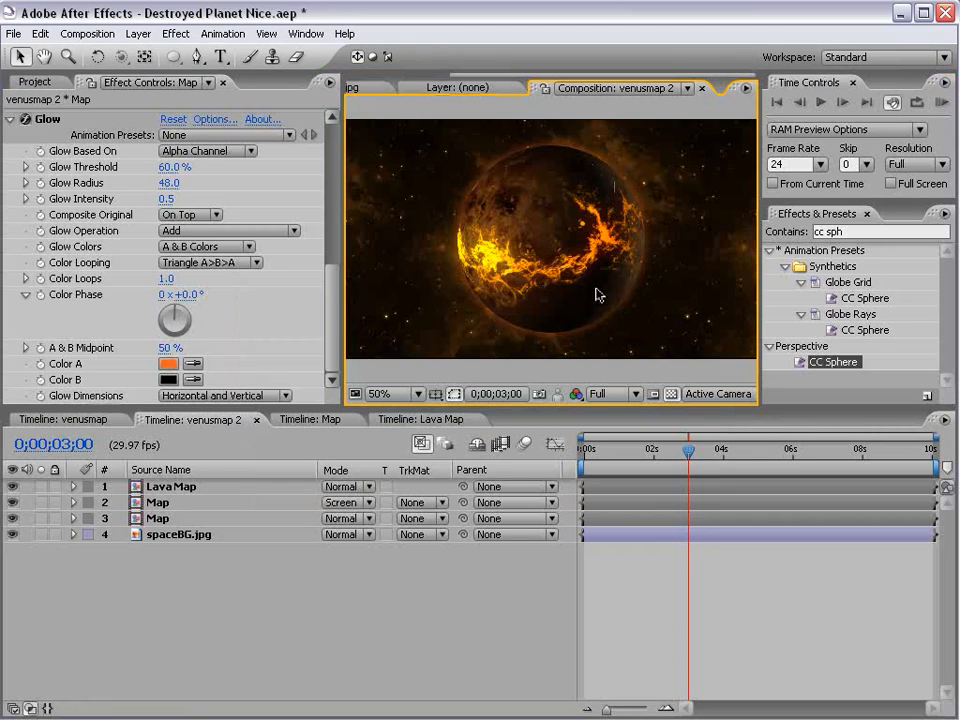
Step: Rename the Screen-mode Map layer to Map Highlight
click(158, 503)
key(Return)
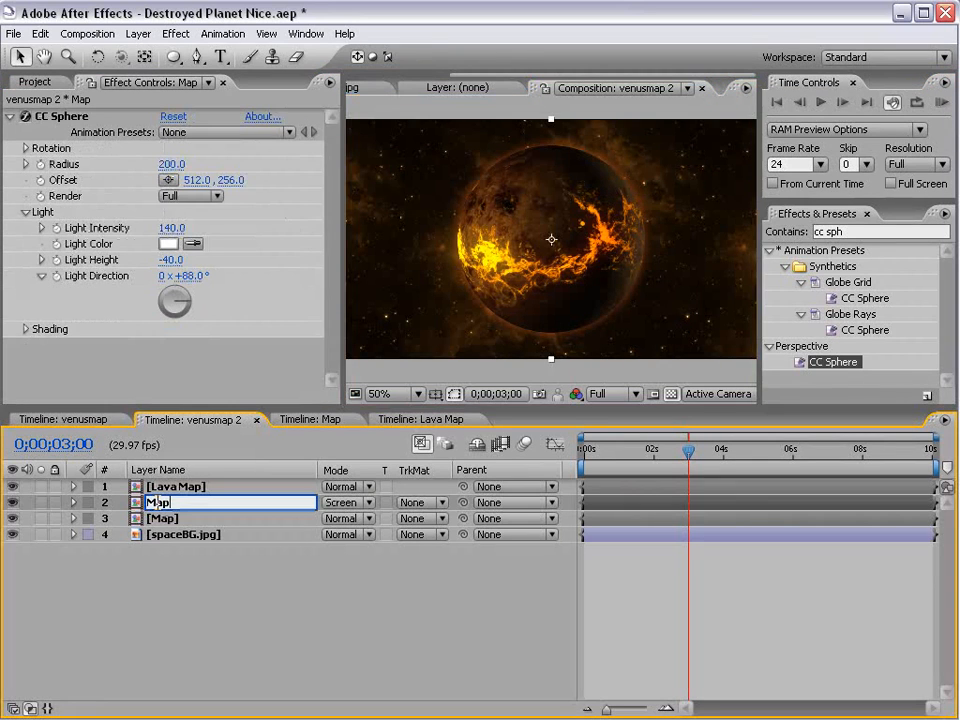
text(Highlight)
key(Return)
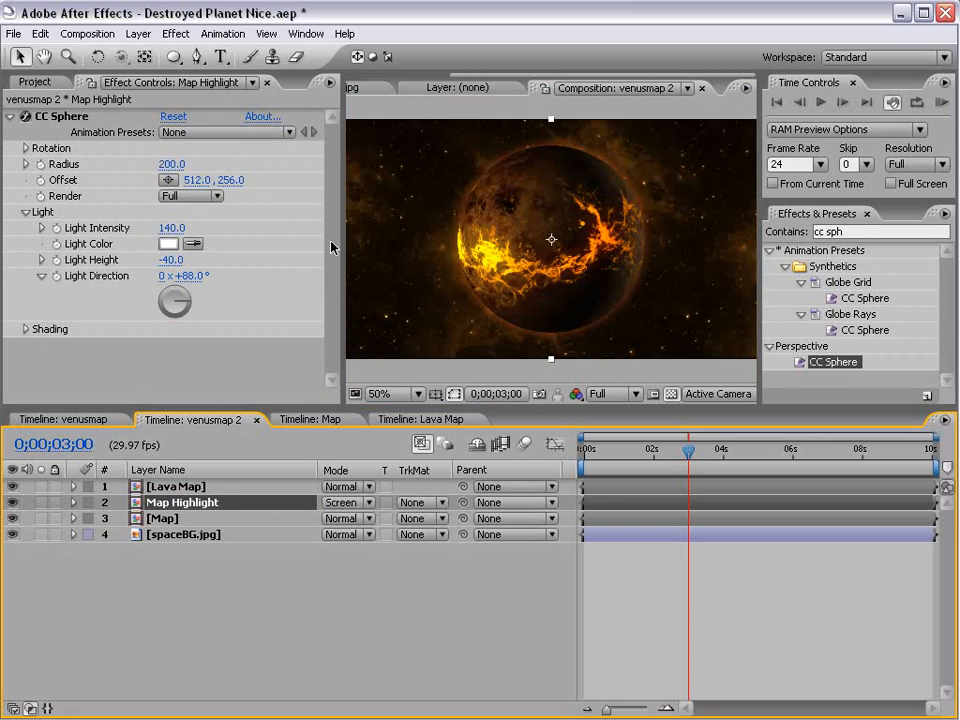
Step: Set Map Highlight's CC Sphere Light Intensity to 245 and Specular to 100, and check the planet enlarged
drag(172, 228, 262, 208)
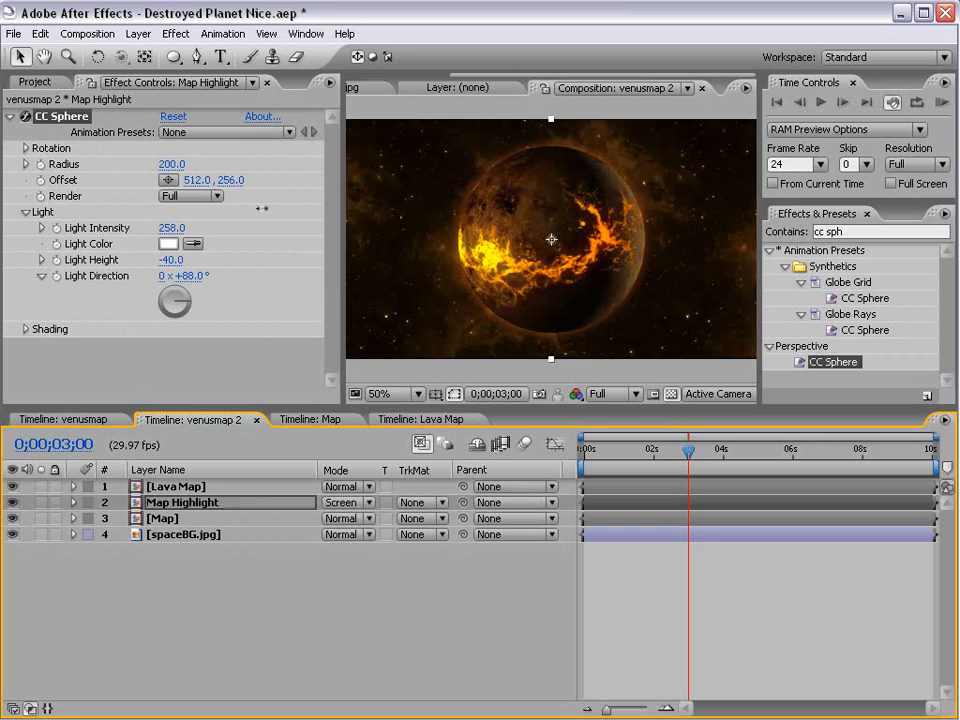
click(24, 329)
drag(180, 309, 269, 280)
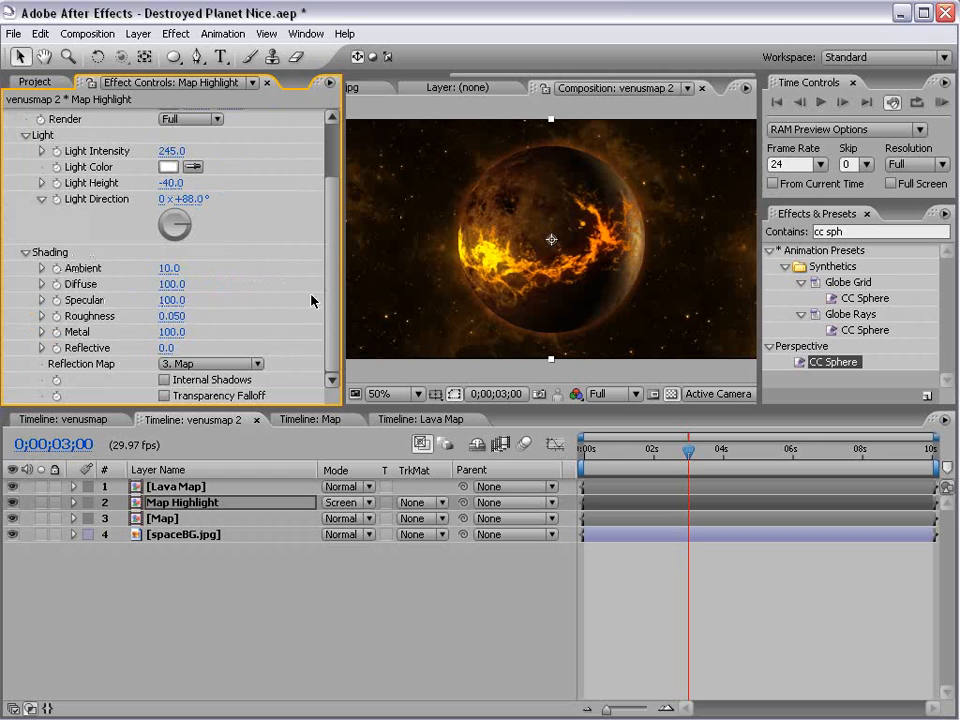
key(grave)
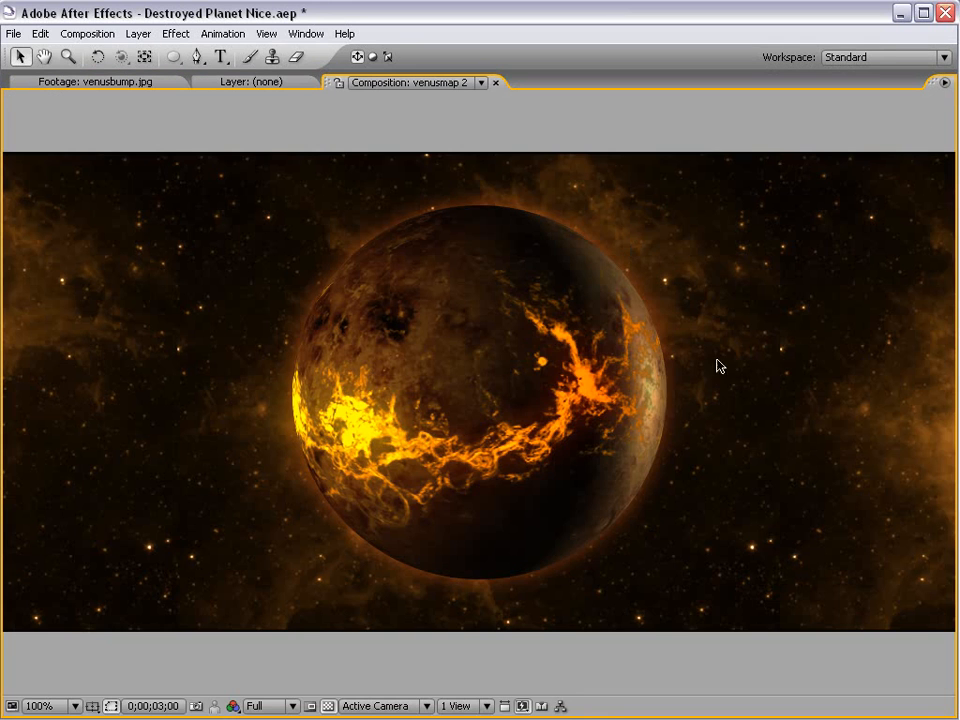
key(grave)
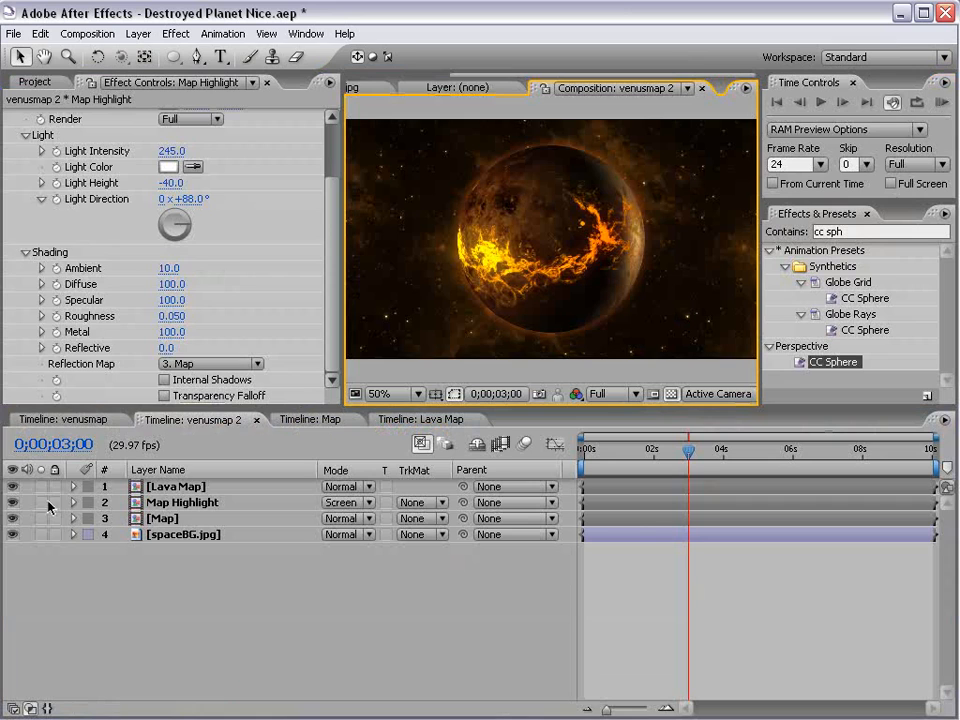
Step: Keyframe the Lava Map layer's CC Sphere Rotation Y from 250° at the start to 318° at 0;00;03;26
click(178, 486)
key(e)
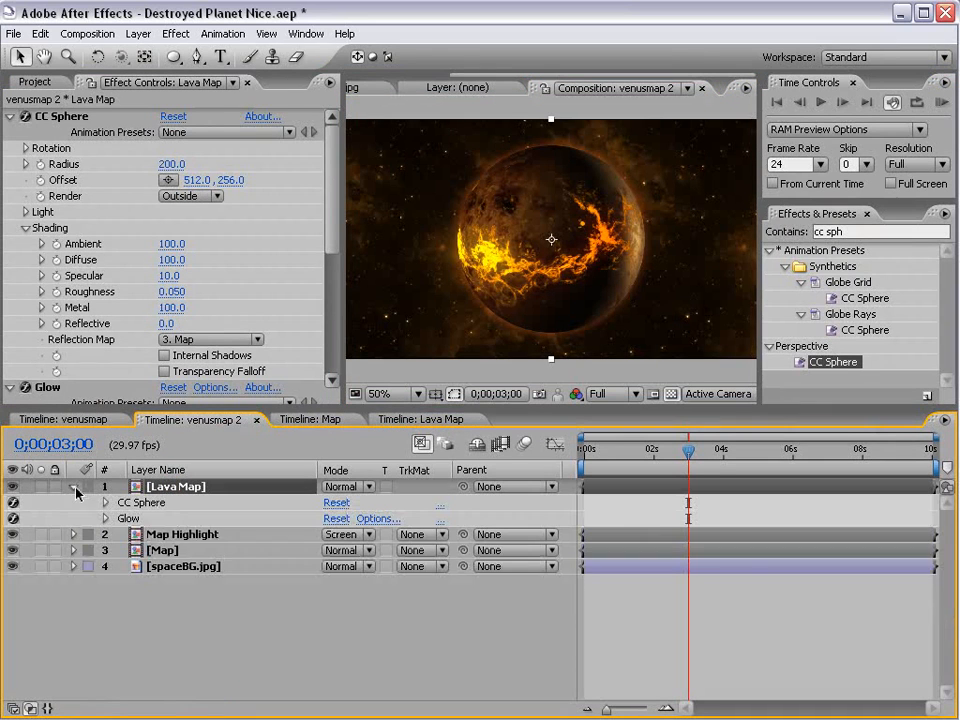
click(106, 503)
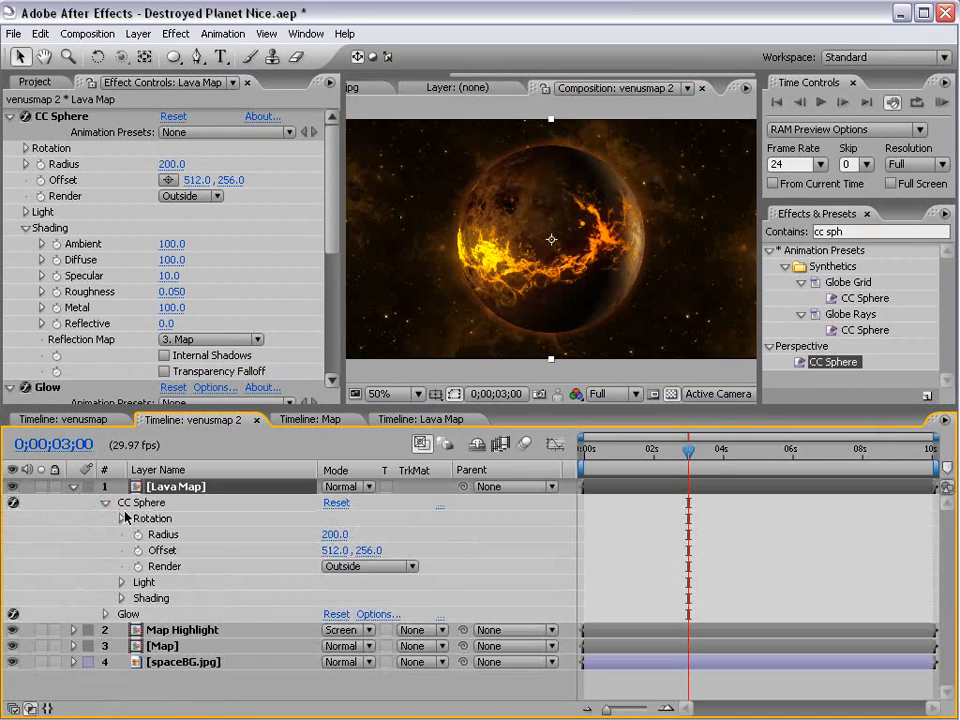
click(121, 519)
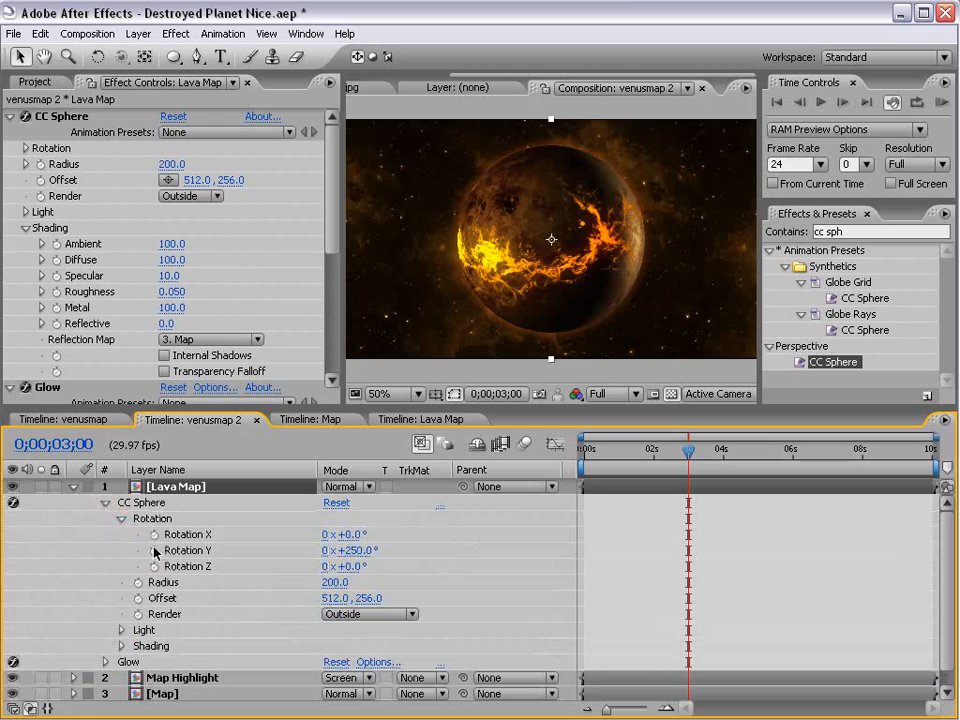
click(155, 551)
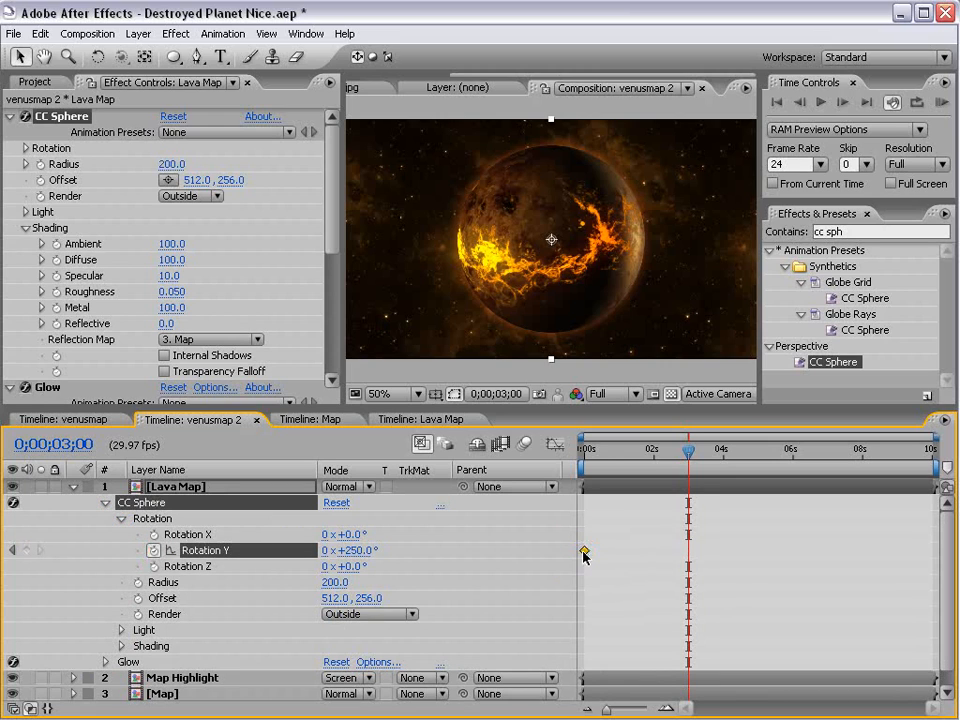
drag(600, 456, 718, 452)
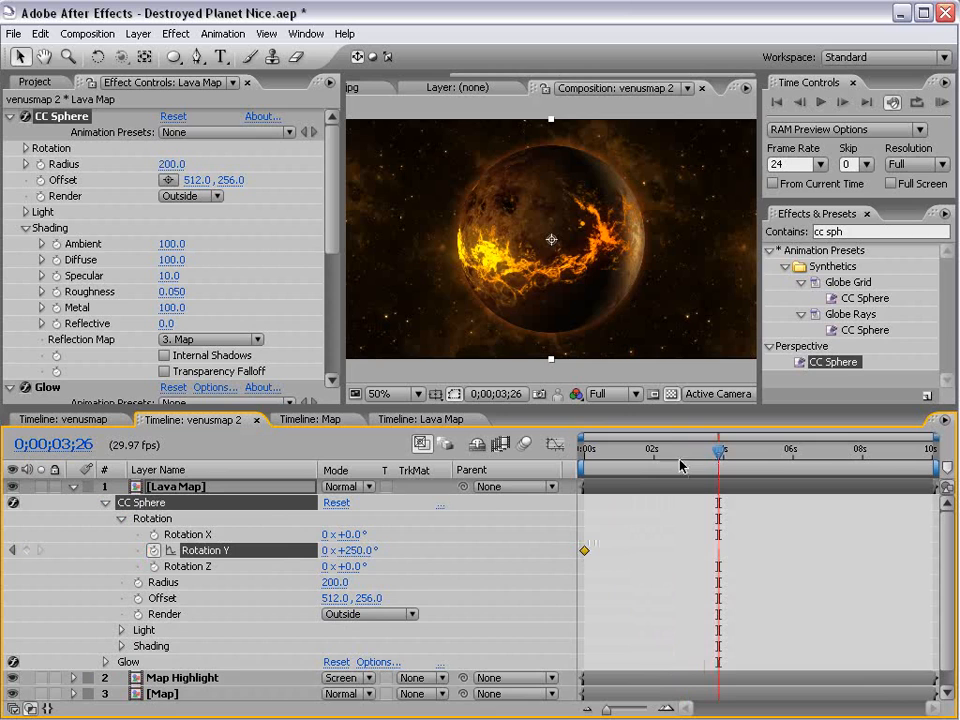
drag(364, 550, 405, 537)
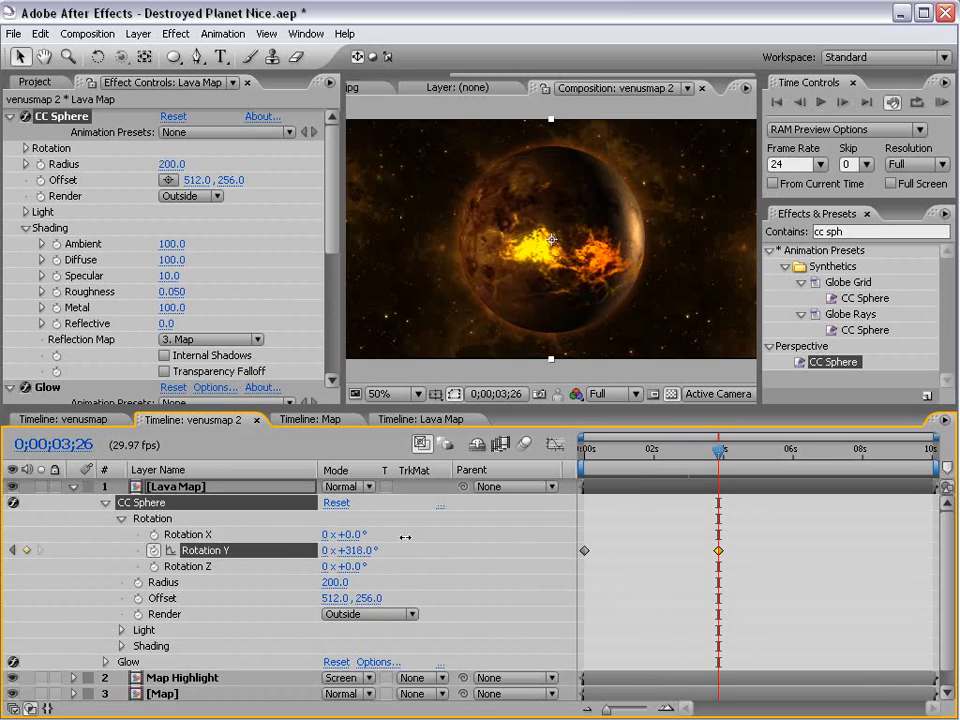
Step: Scrub through the planet's rotation and move the second Rotation Y keyframe to about 5.5 seconds
drag(600, 454, 650, 452)
drag(718, 550, 779, 550)
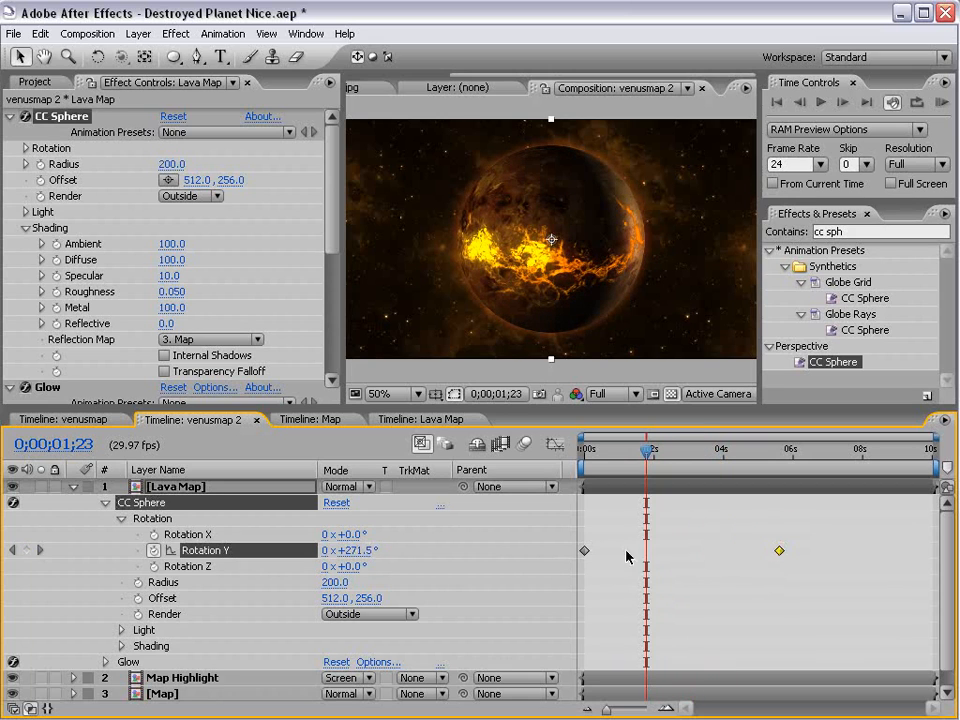
click(648, 515)
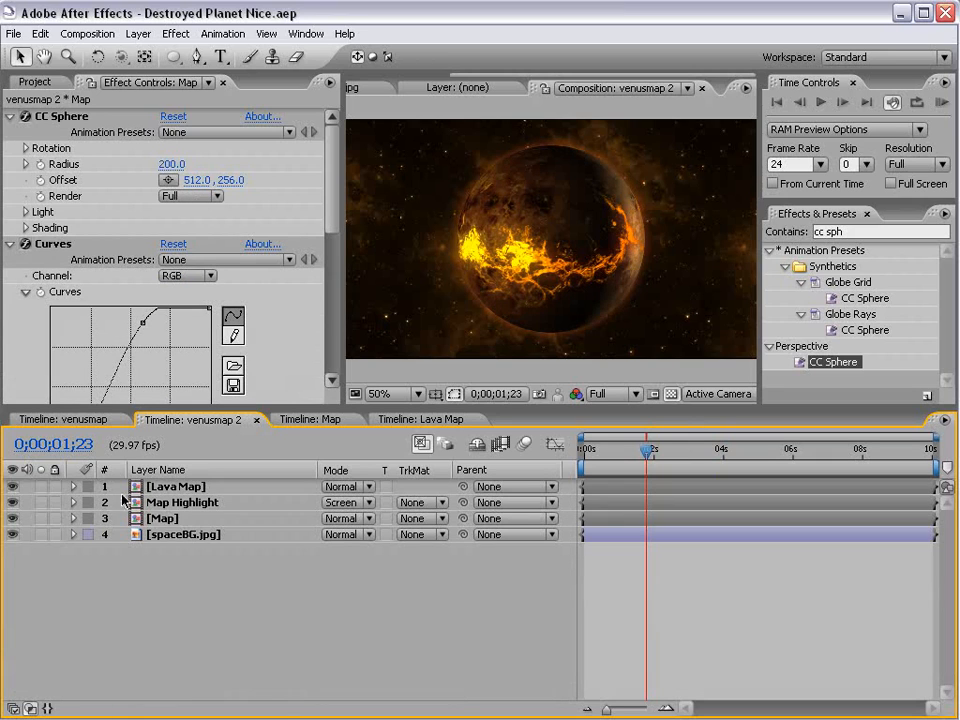
Step: Duplicate the lower Map layer and place the lower copy to the right of the original planet
click(170, 518)
key(ctrl+d)
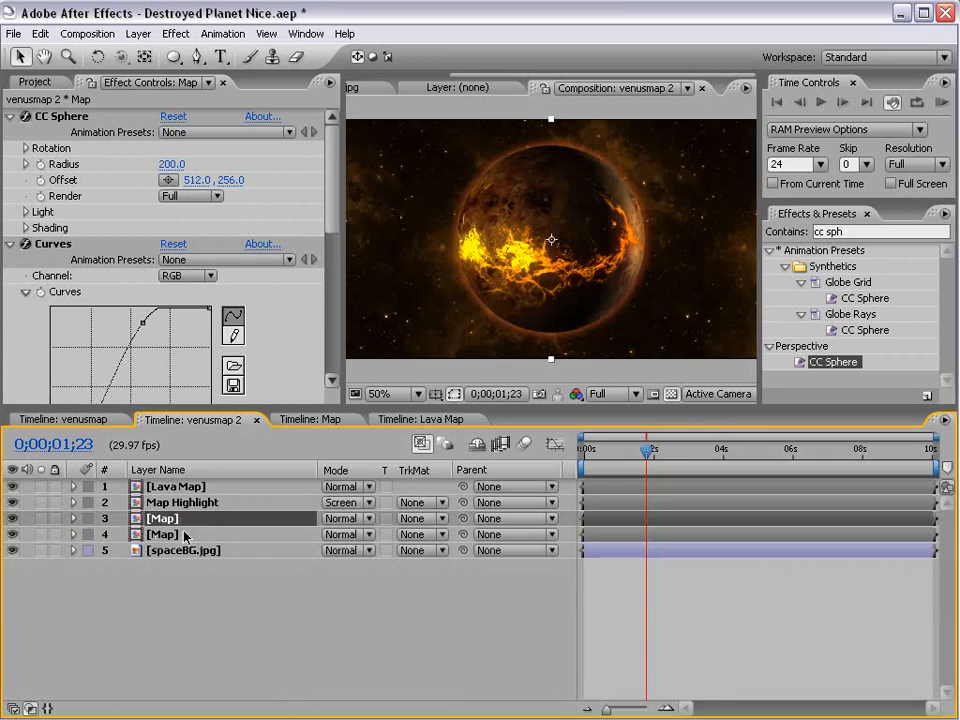
click(184, 536)
drag(516, 259, 681, 260)
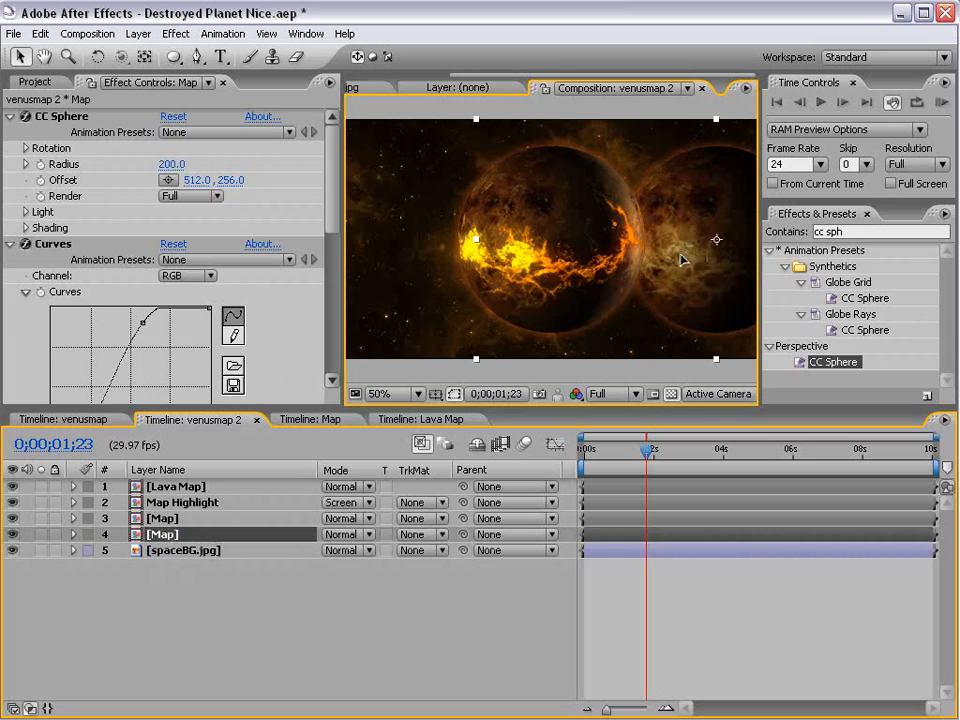
Step: Reset the Curves effect on the copied planet and raise its RGB curve steeply to brighten the surface
click(173, 244)
scroll(334, 250, down, 4)
scroll(336, 257, down, 1)
scroll(332, 251, up, 3)
drag(105, 282, 88, 221)
key(h)
drag(643, 253, 546, 251)
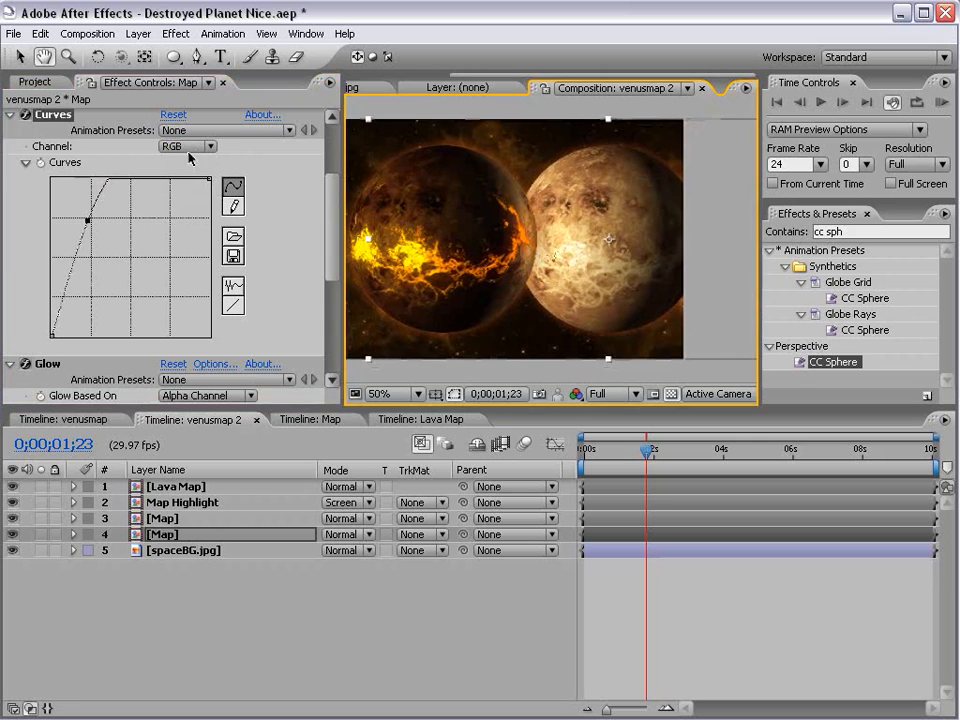
Step: Pull down the Blue channel in the copied planet's Curves effect to tint it orange
click(186, 148)
click(190, 165)
drag(120, 266, 180, 280)
click(186, 146)
click(189, 180)
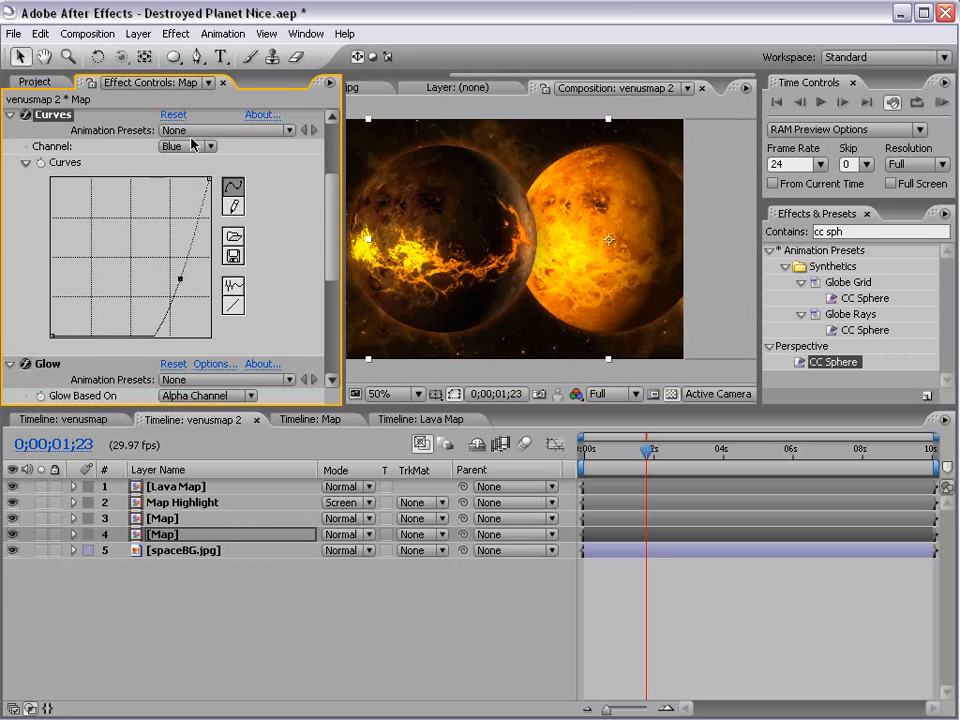
Step: Set the copied planet's CC Sphere Light Height to 89
scroll(250, 160, up, 3)
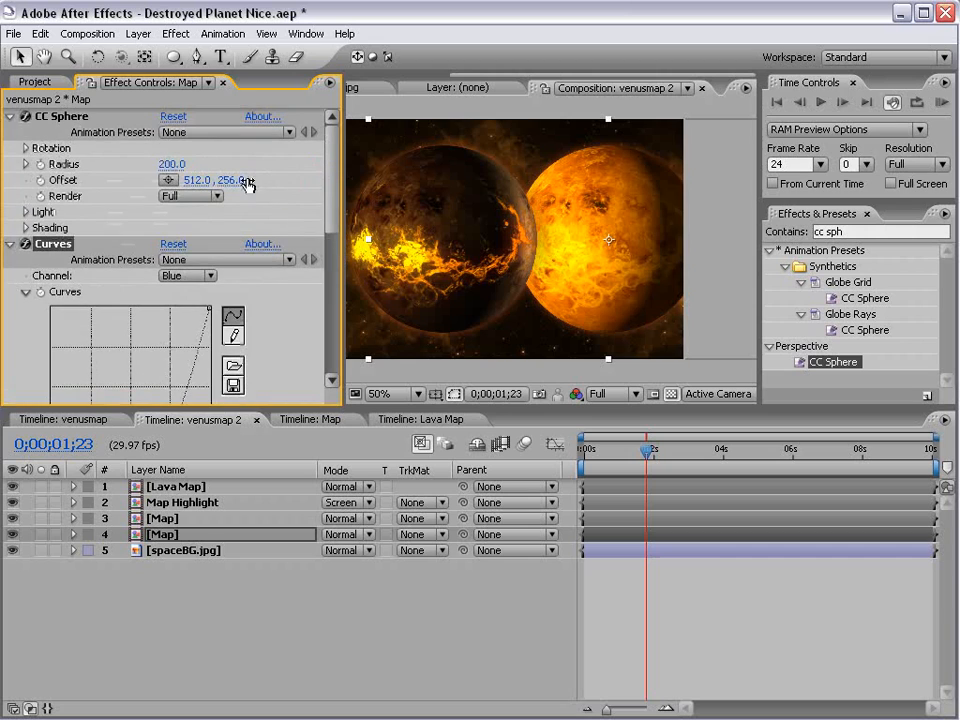
click(25, 212)
drag(168, 260, 207, 255)
scroll(525, 204, down, 1)
scroll(587, 257, up, 1)
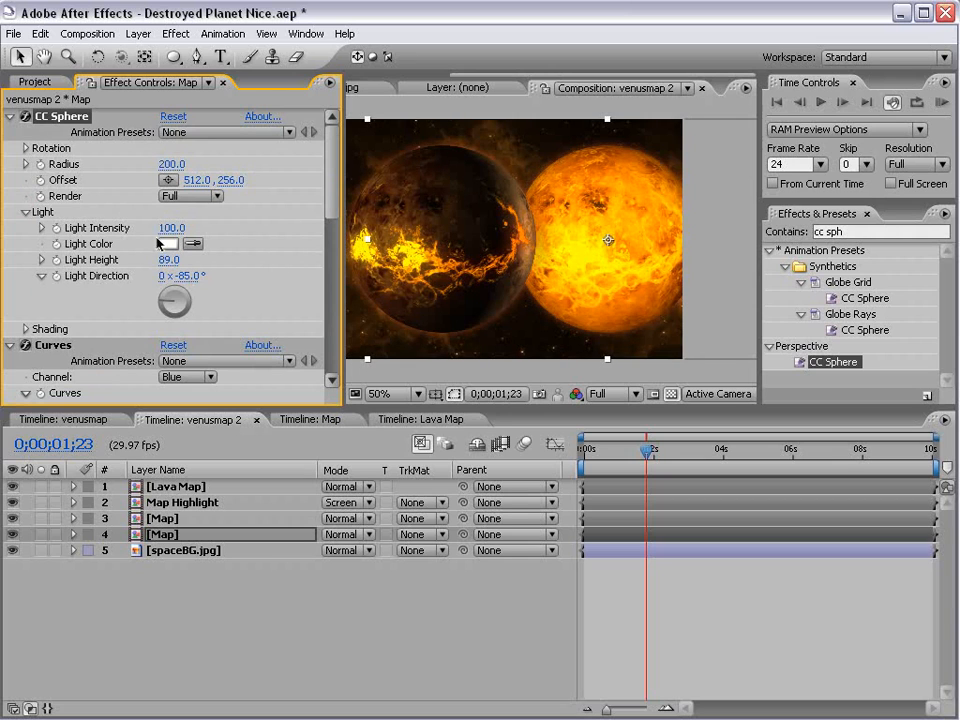
Step: Reset the copied planet's Glow effect, then set Glow Threshold to 78%, Glow Radius to 40 and Glow Intensity to 0.3
click(9, 116)
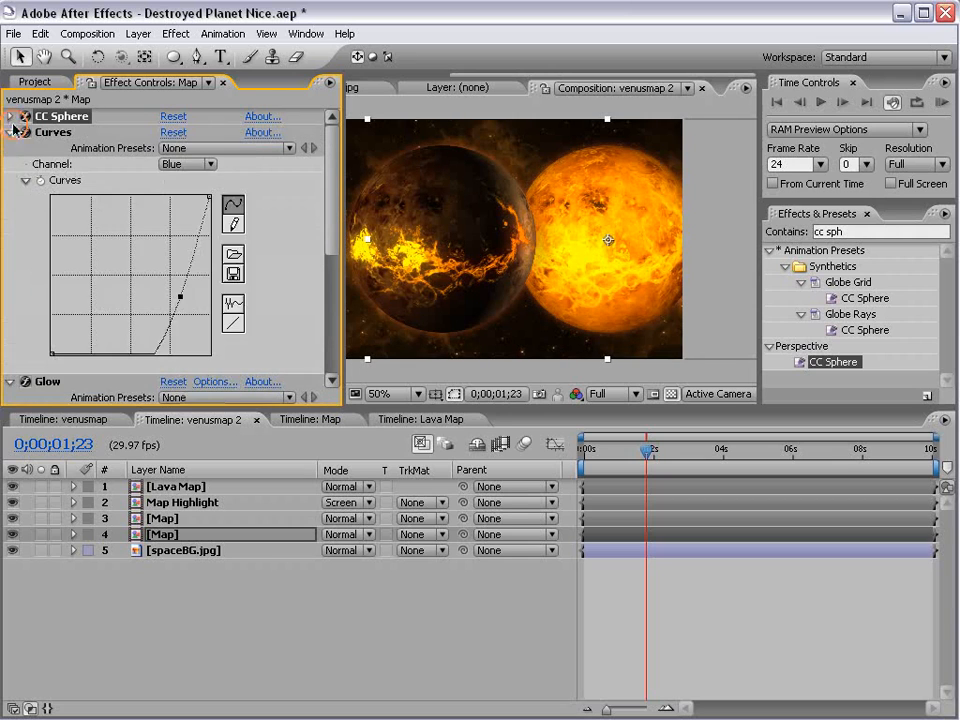
click(11, 132)
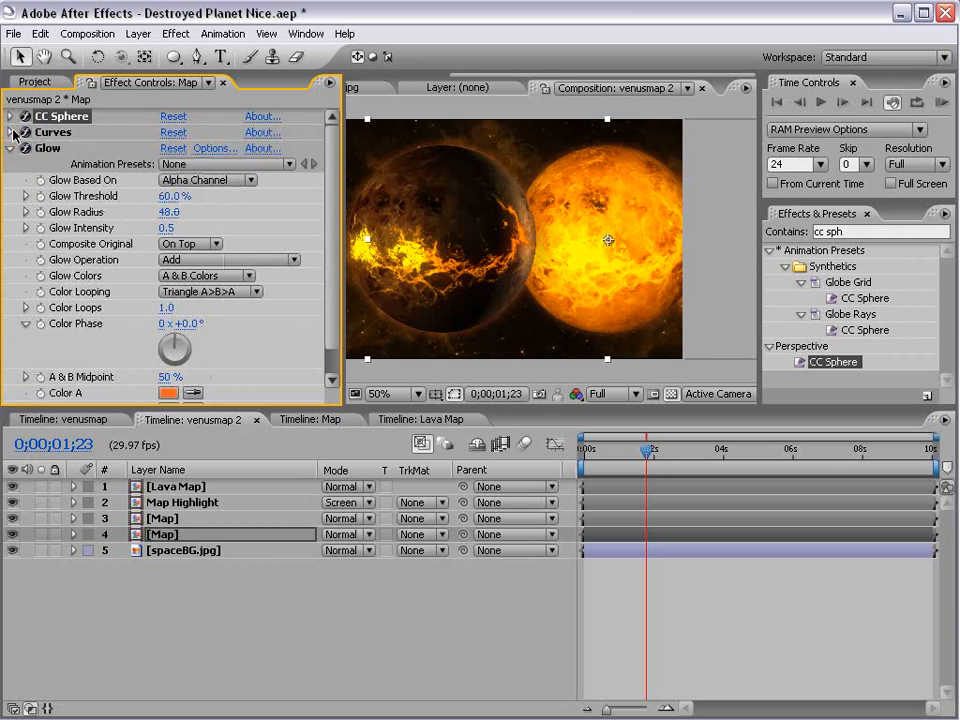
click(168, 150)
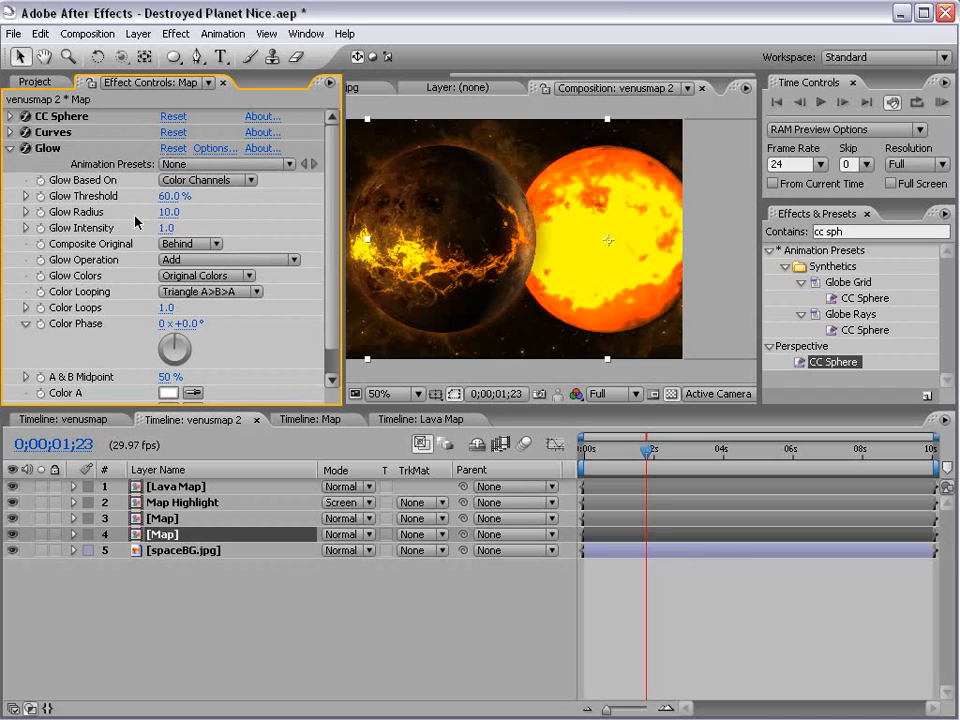
drag(168, 212, 297, 194)
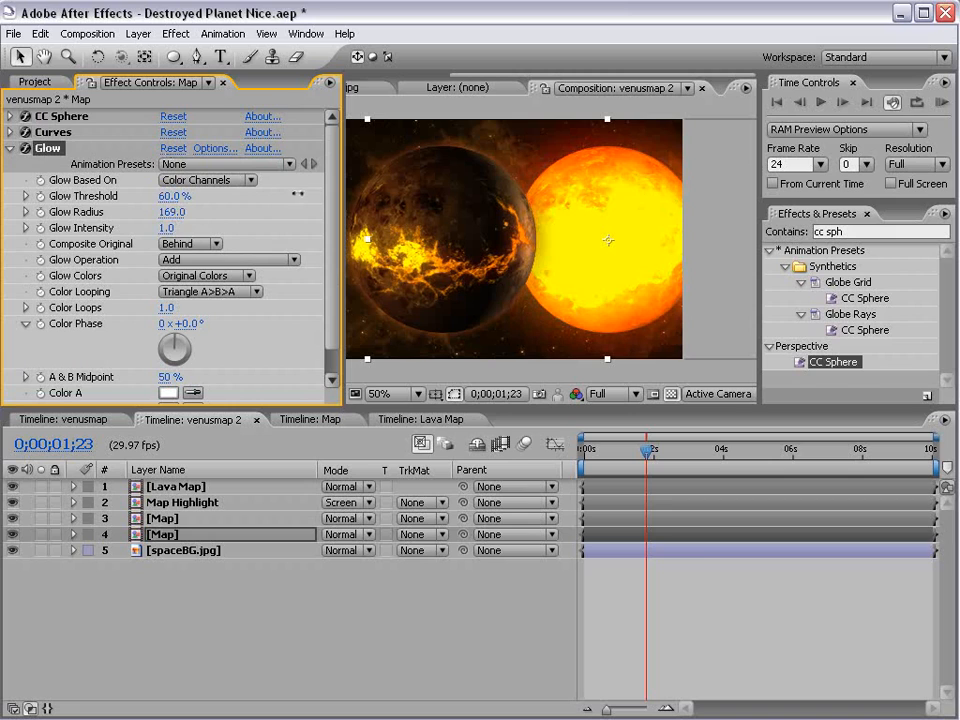
drag(171, 196, 217, 196)
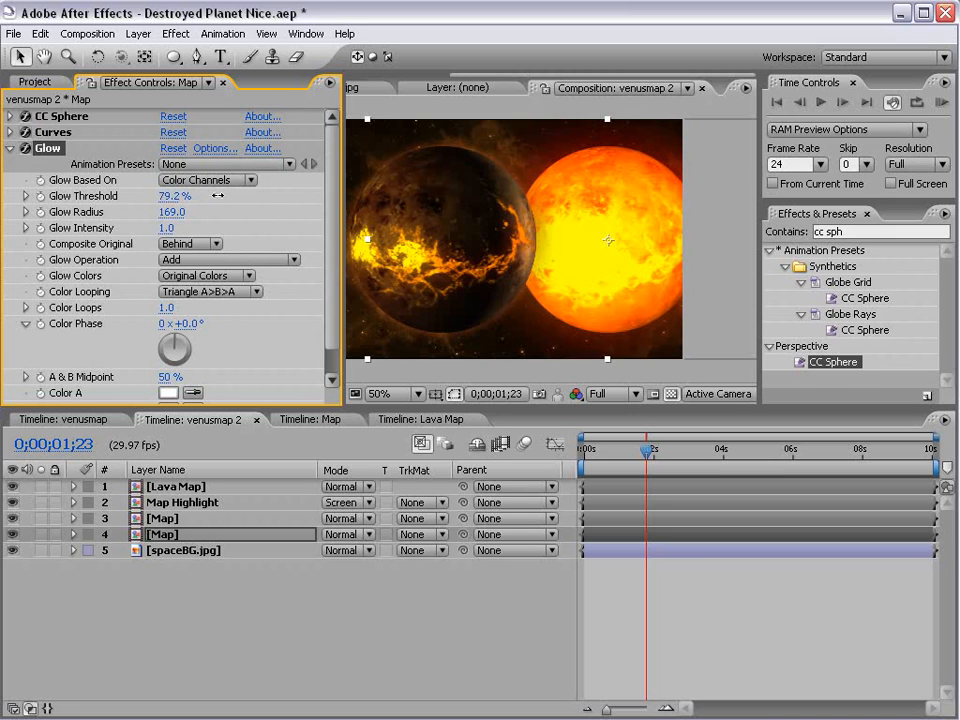
drag(163, 228, 78, 228)
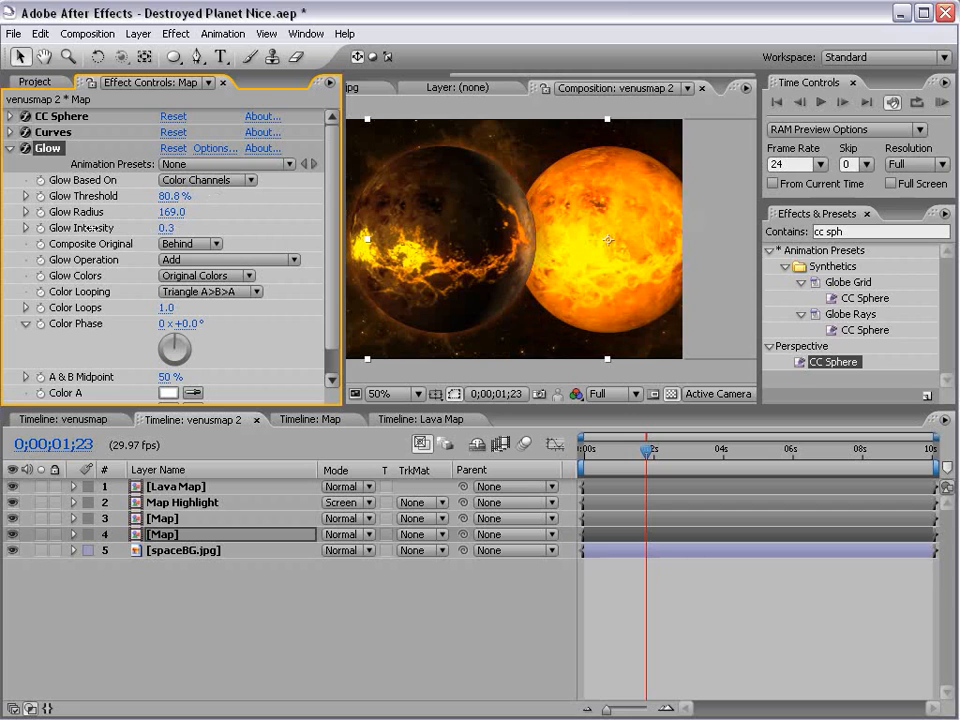
drag(171, 212, 18, 223)
mouse_move(170, 196)
mouse_down()
mouse_move(147, 196)
mouse_move(157, 191)
mouse_up()
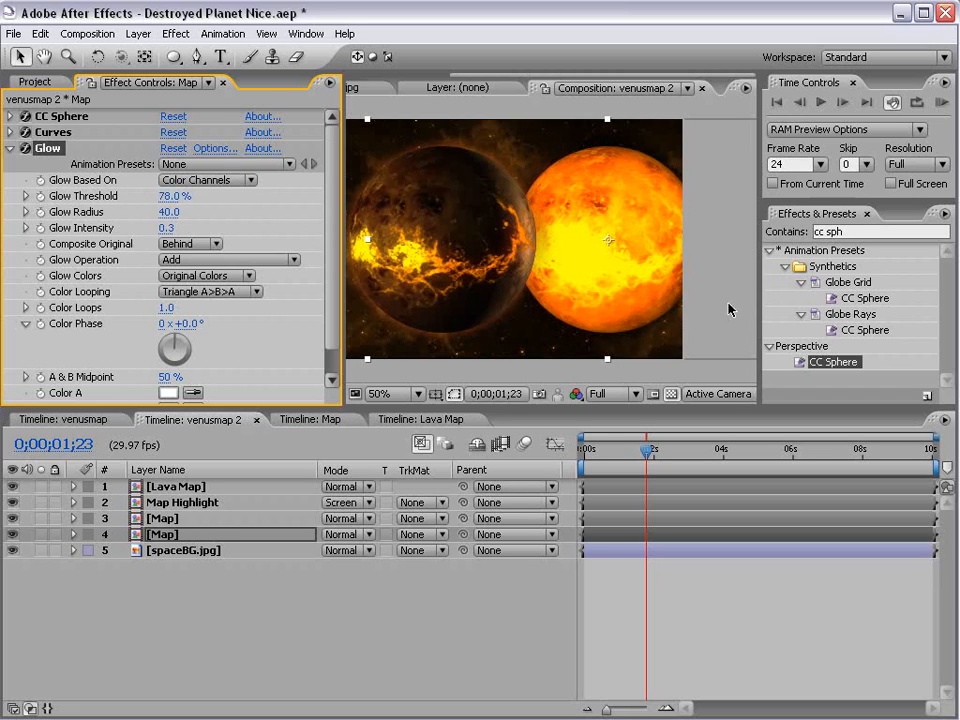
Step: Scale the copied orange sphere down to about half size and position it partly behind the dark planet's upper edge
scroll(553, 257, down, 1)
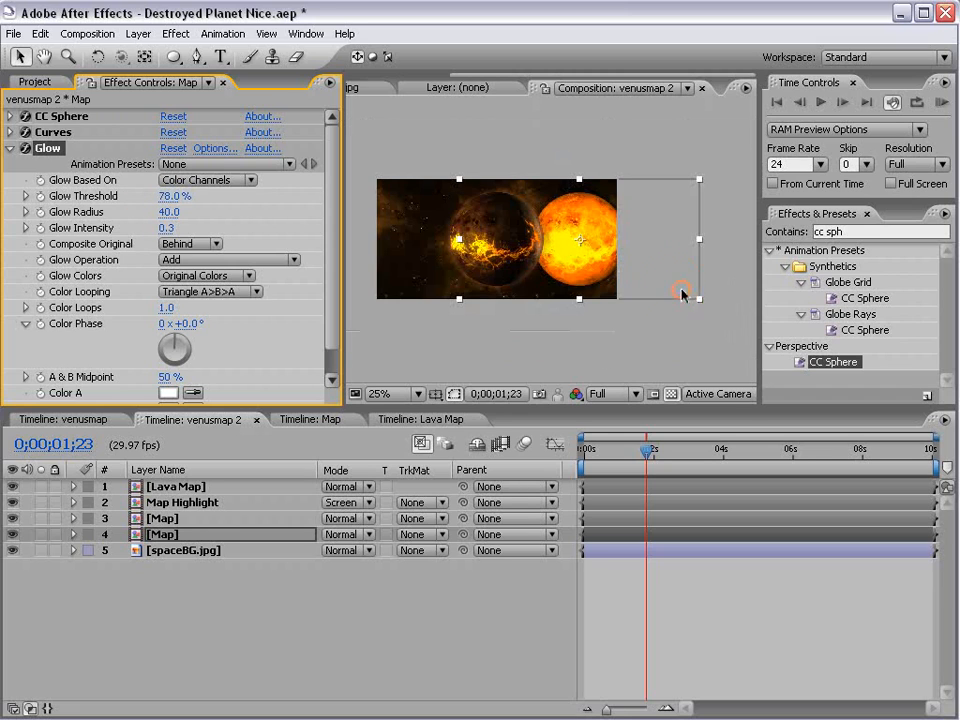
drag(681, 293, 647, 272)
key(period)
drag(622, 222, 585, 224)
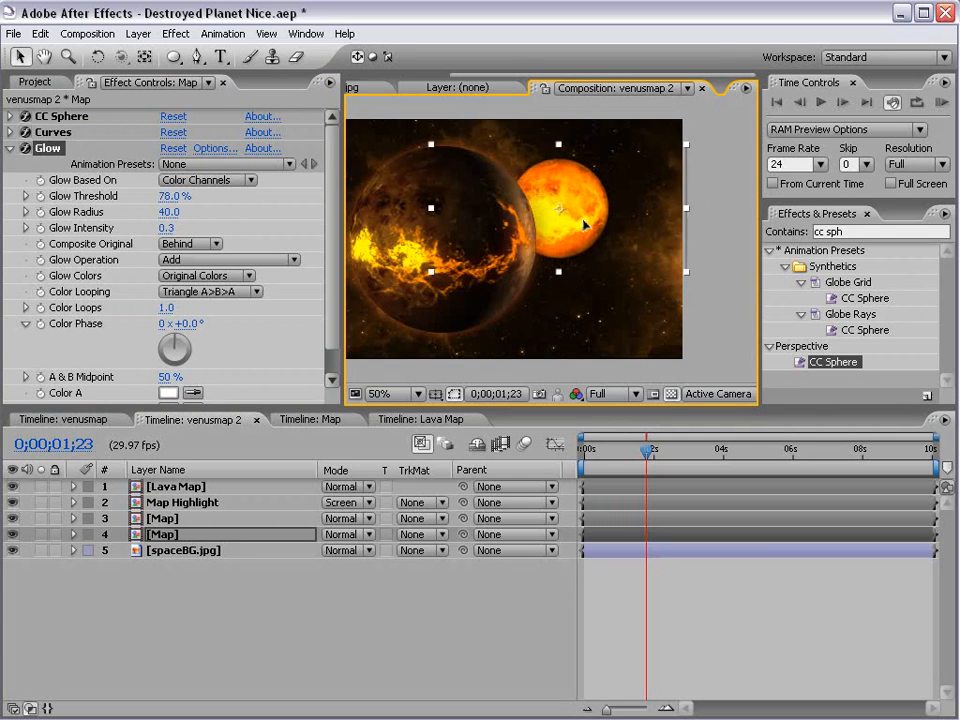
Step: Set the Ambient shading of the orange sphere's CC Sphere effect to 62
click(9, 148)
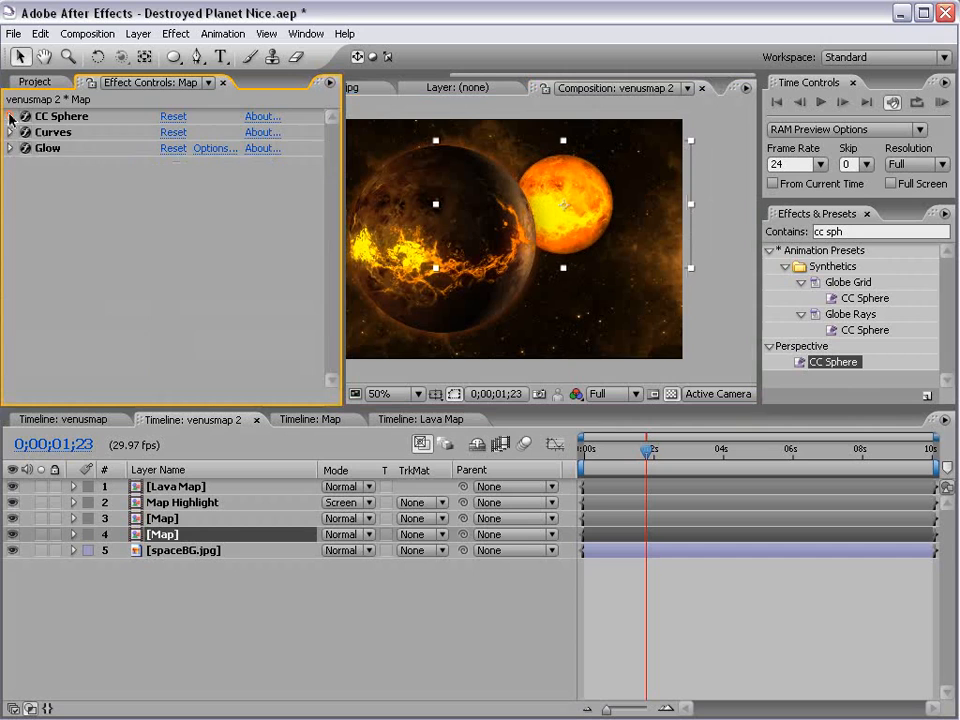
click(10, 117)
click(27, 330)
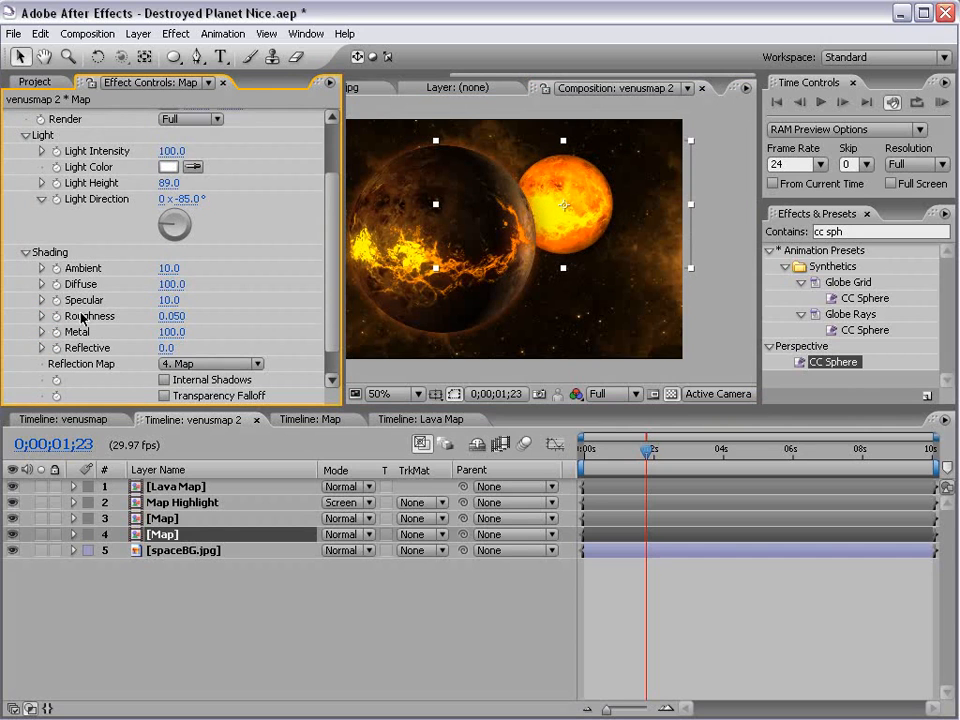
mouse_move(174, 267)
mouse_down()
mouse_move(215, 256)
mouse_move(200, 255)
mouse_up()
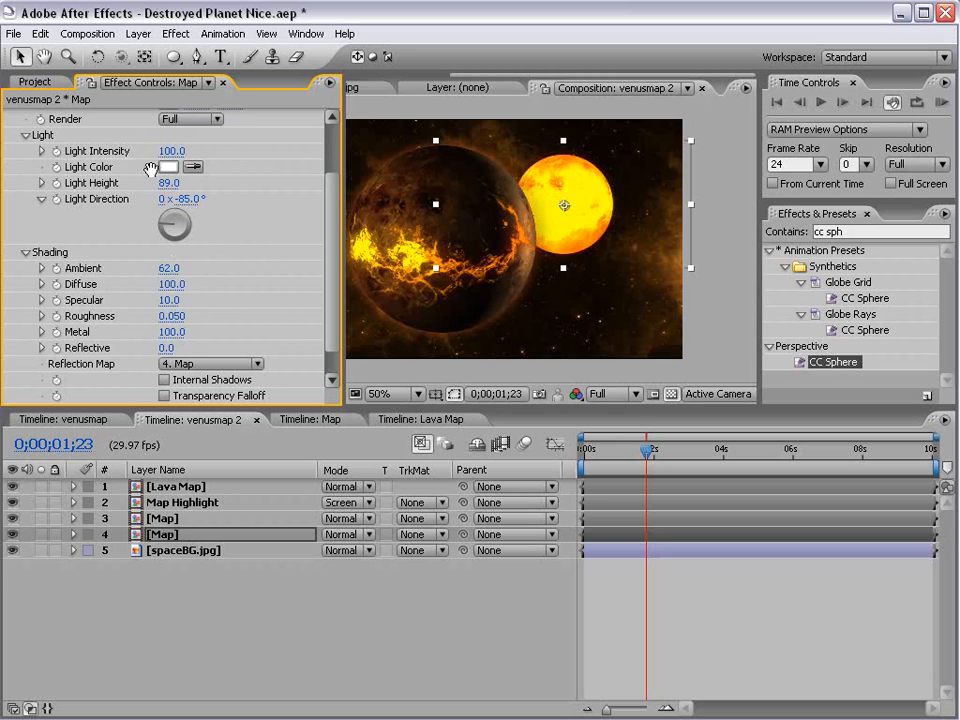
Step: Set the Glow Radius of the orange sphere's Glow effect to 54
scroll(124, 185, down, 2)
click(11, 380)
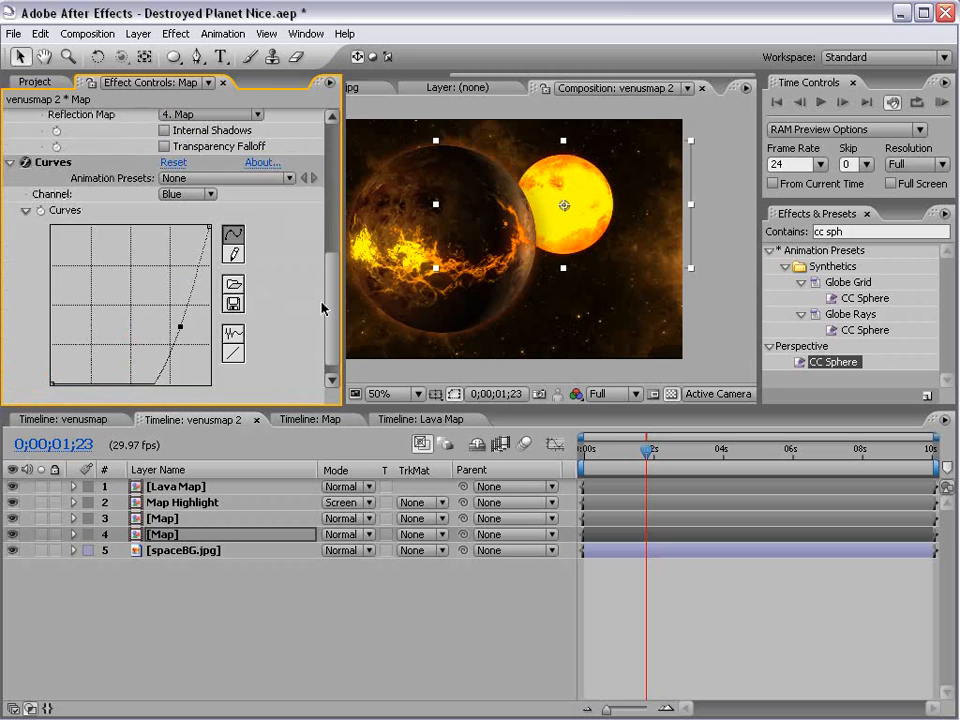
scroll(141, 326, down, 2)
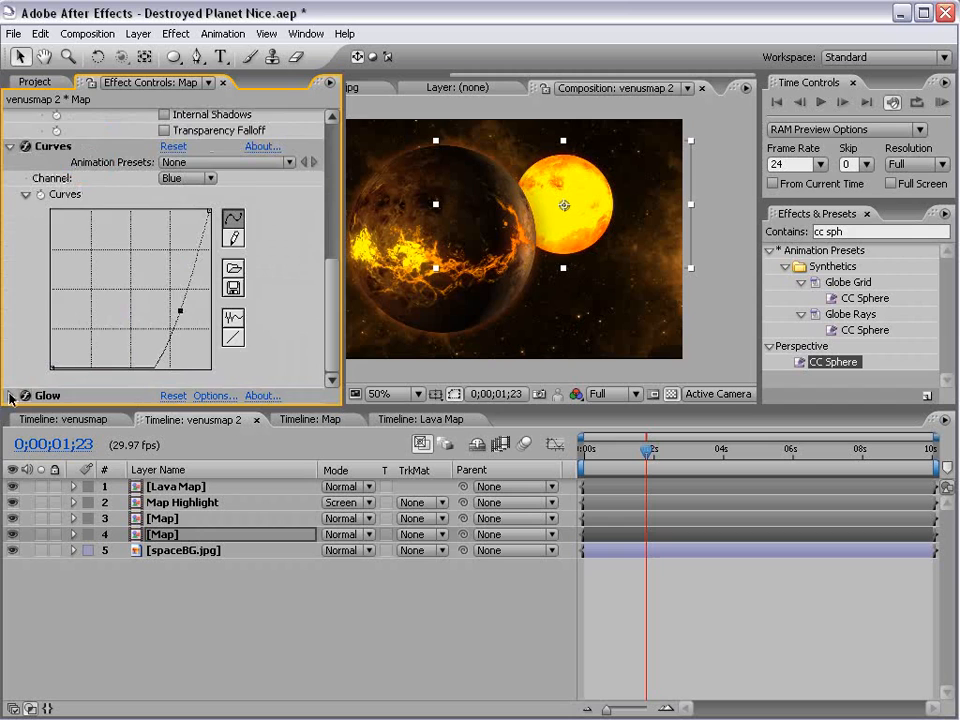
click(11, 396)
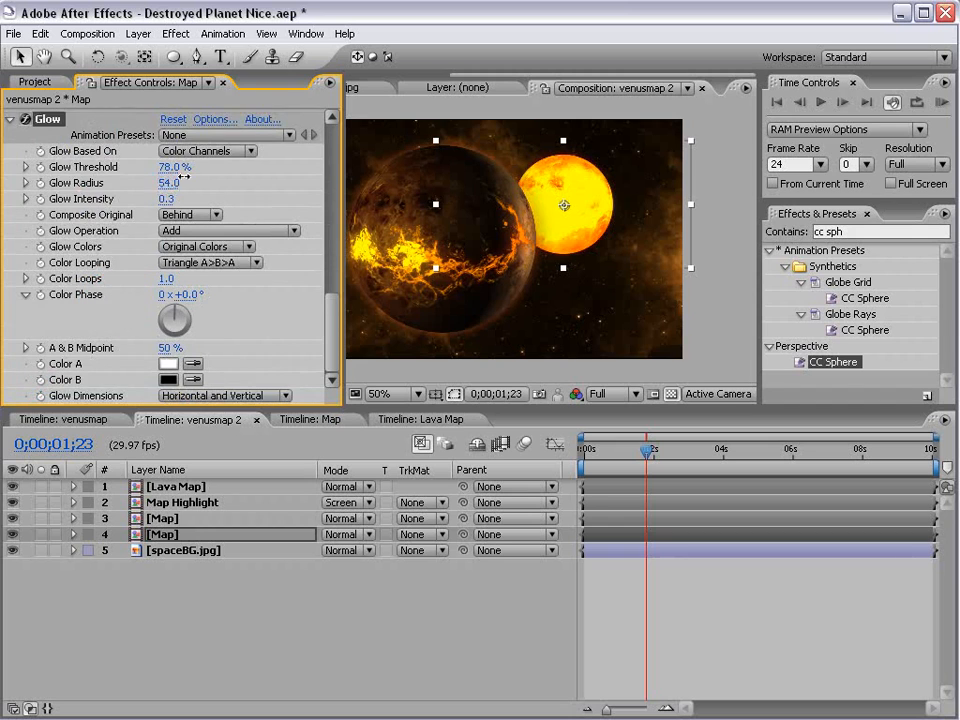
Step: Relax the RGB curve of the orange sphere into a gentler arch and inspect the composition enlarged
scroll(183, 176, up, 10)
click(183, 196)
click(183, 143)
drag(109, 306, 111, 281)
click(666, 580)
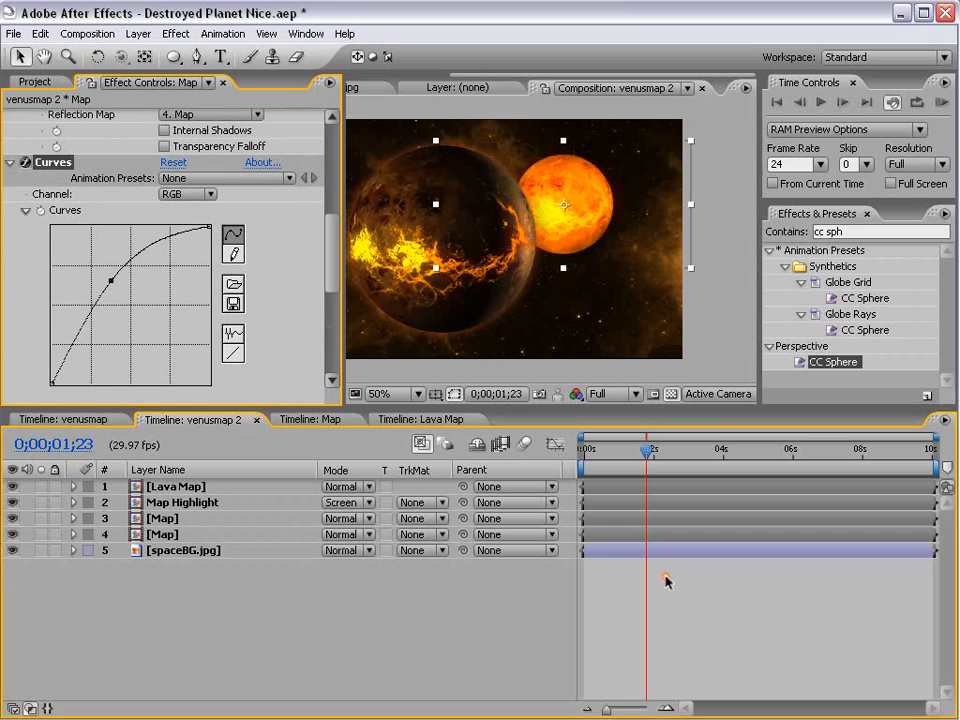
key(grave)
scroll(465, 388, up, 2)
drag(387, 418, 505, 431)
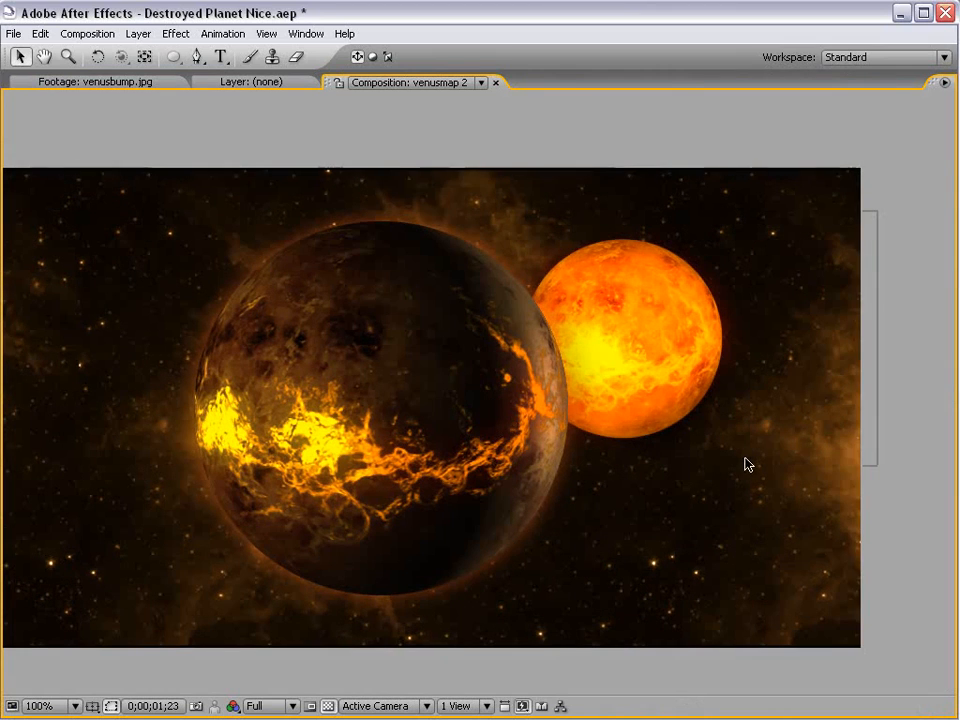
key(grave)
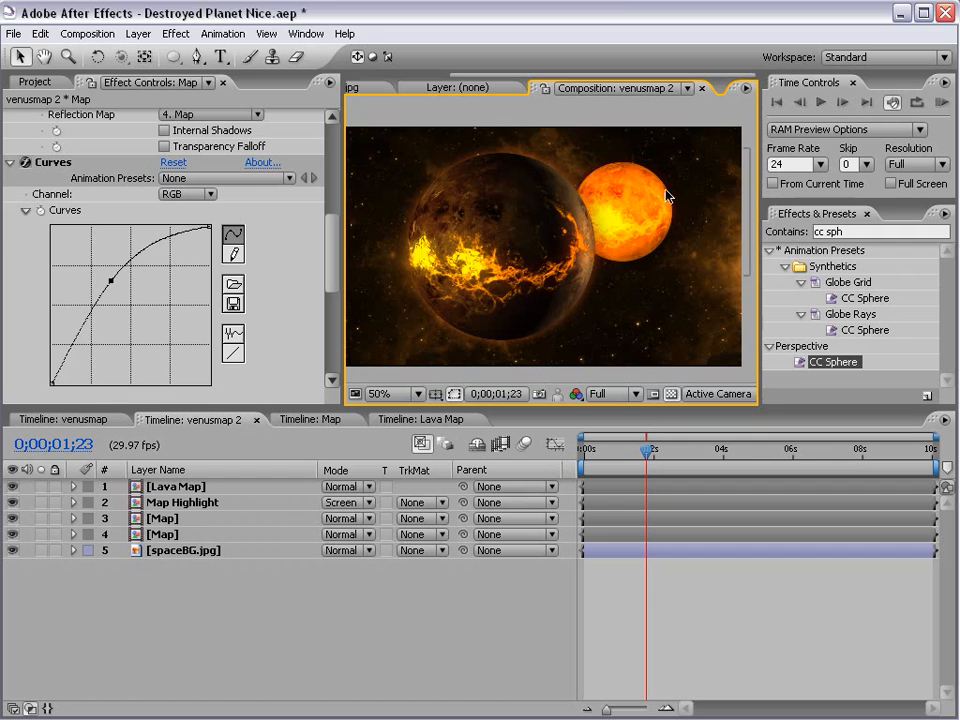
Step: Duplicate the Glow effect on the orange sphere's layer and reset the copy to its defaults
drag(332, 260, 327, 168)
click(9, 117)
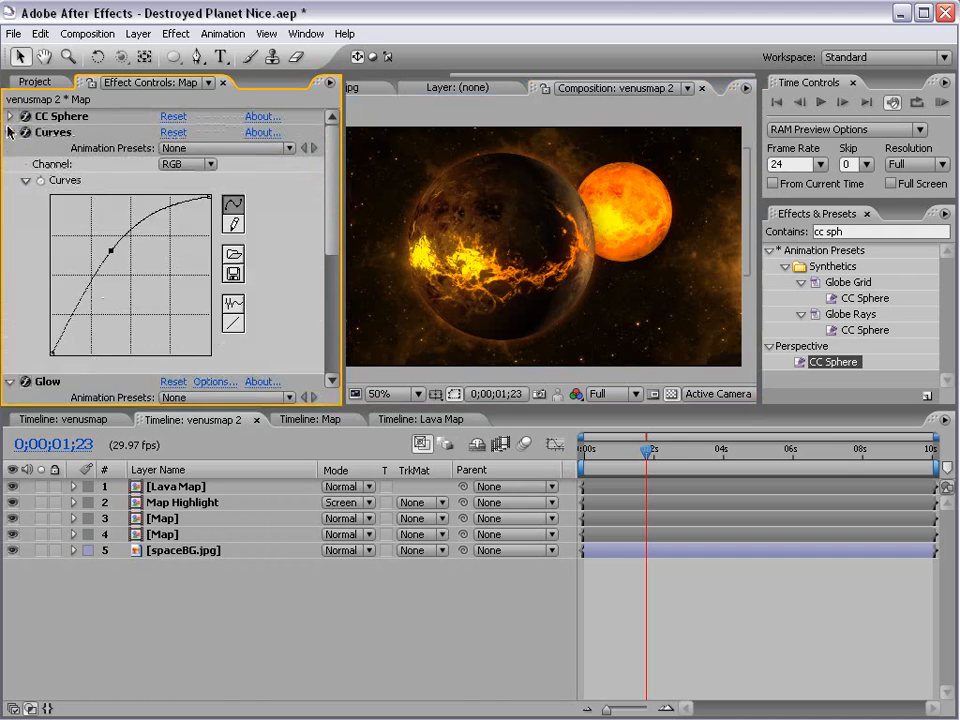
click(9, 132)
click(9, 148)
click(52, 149)
key(ctrl+d)
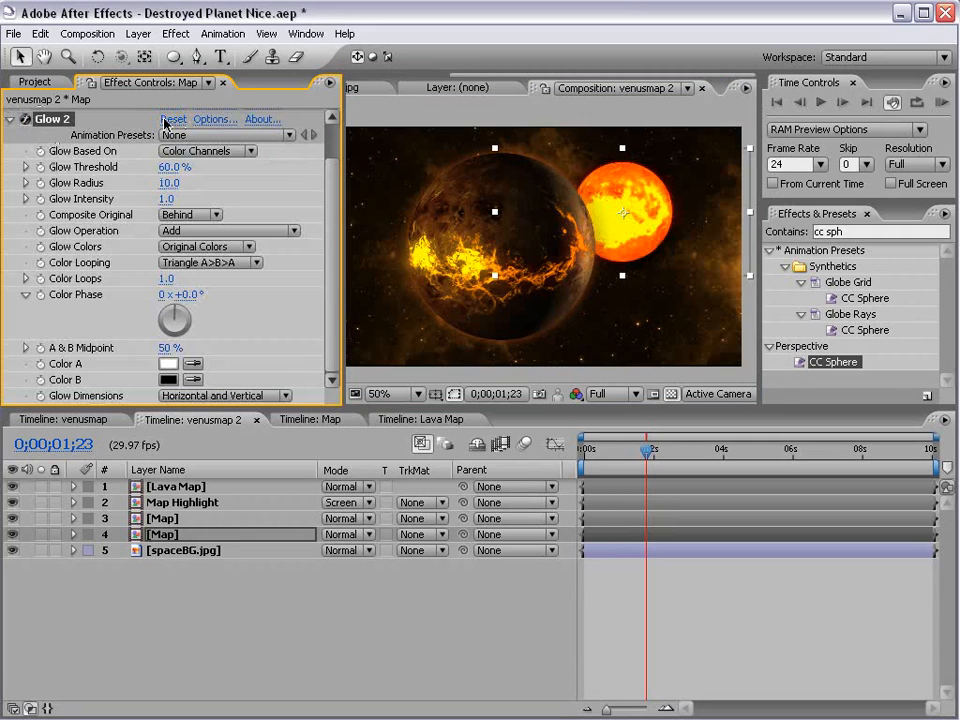
Step: Base Glow 2 on the Alpha Channel with A & B Colors, and composite the original On Top
click(213, 152)
click(217, 137)
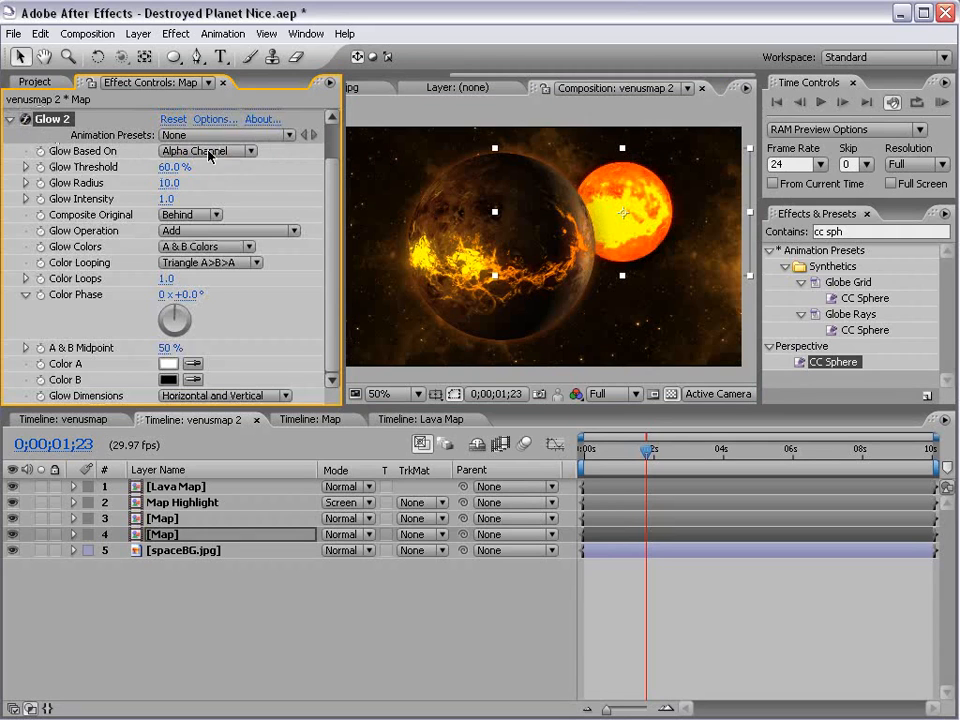
click(186, 214)
click(180, 199)
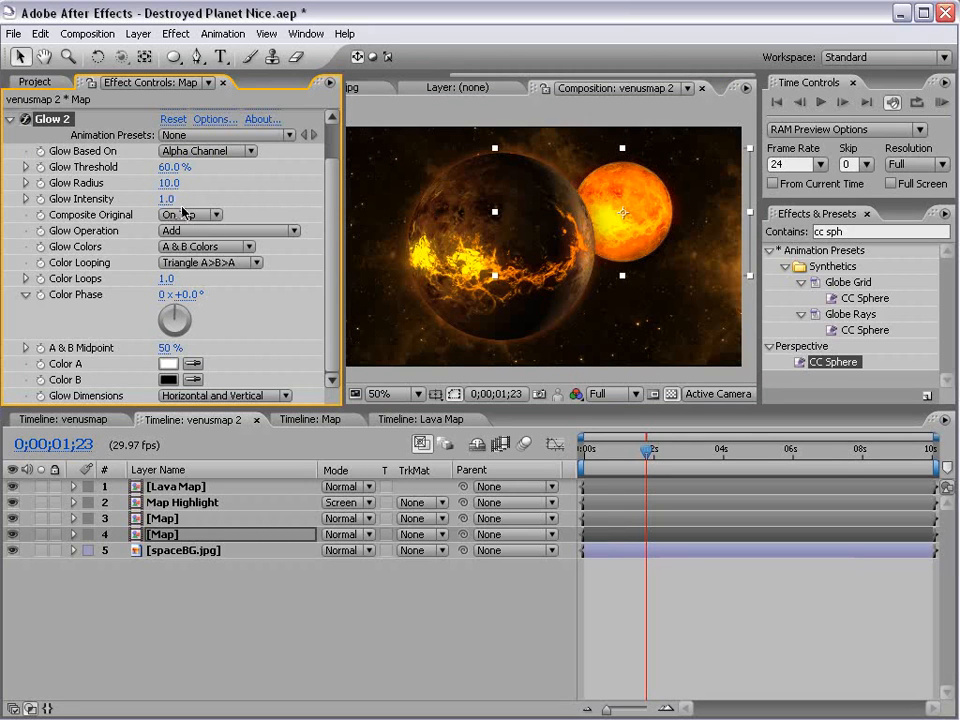
Step: Set Glow 2's Color A to light orange FF8E32 and Color B to pure orange FF7E00
click(168, 363)
drag(651, 662, 651, 680)
mouse_move(573, 463)
mouse_down()
mouse_move(568, 476)
mouse_move(577, 459)
mouse_up()
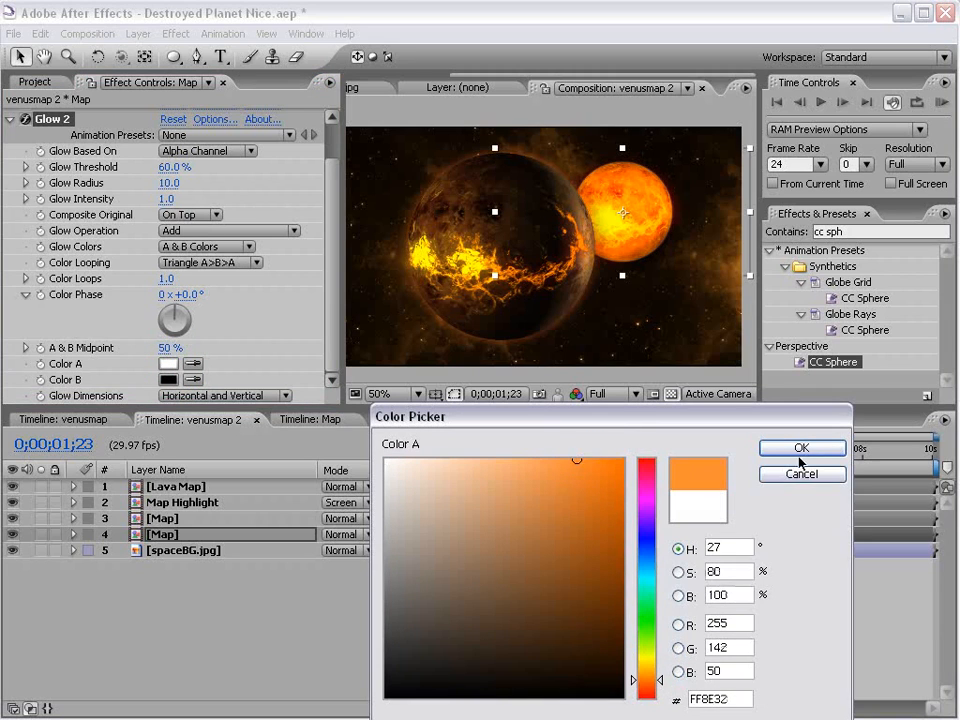
click(800, 455)
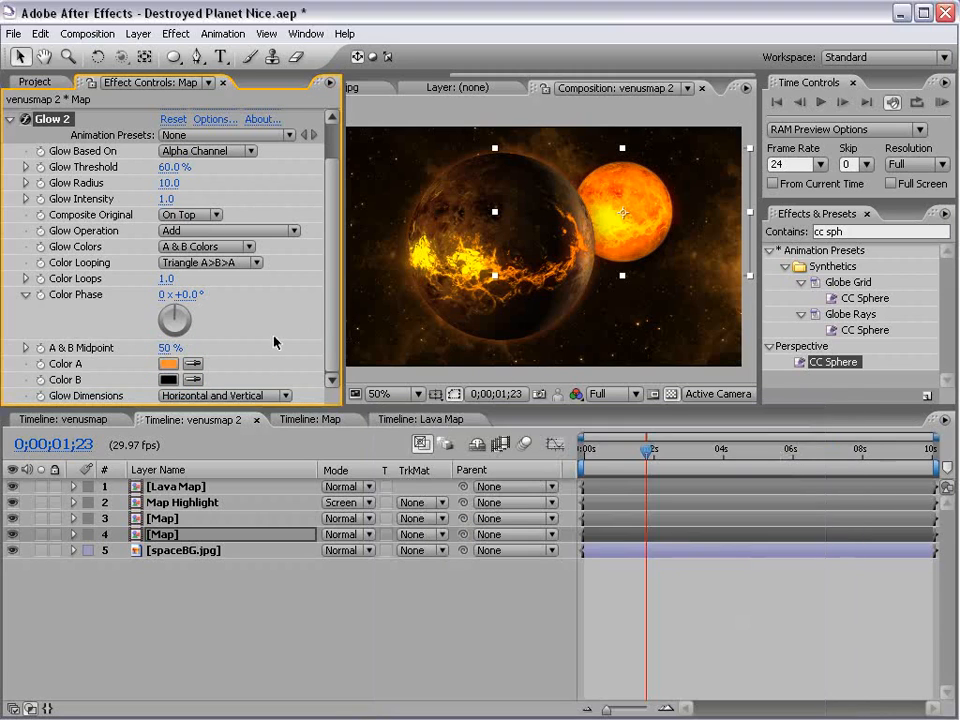
click(169, 380)
drag(652, 688, 652, 678)
drag(572, 546, 628, 456)
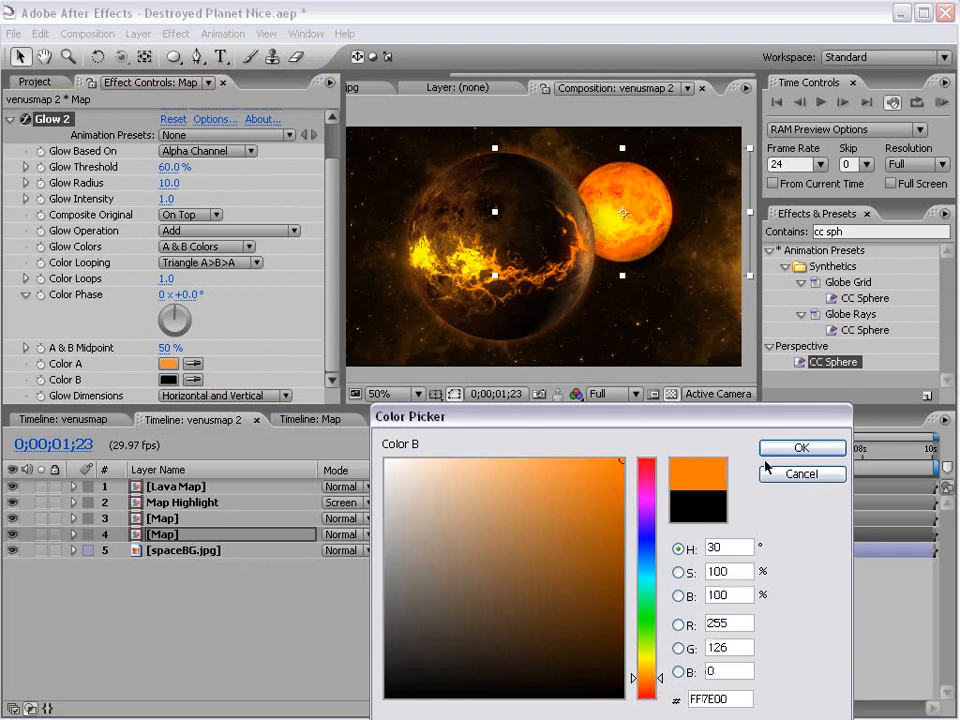
click(790, 448)
Step: Shift Glow 2's Color A to a yellower orange, and set Glow Radius to 96 and Glow Intensity to 2.6
click(169, 364)
drag(660, 692, 657, 676)
click(799, 447)
drag(167, 198, 281, 167)
drag(239, 167, 236, 170)
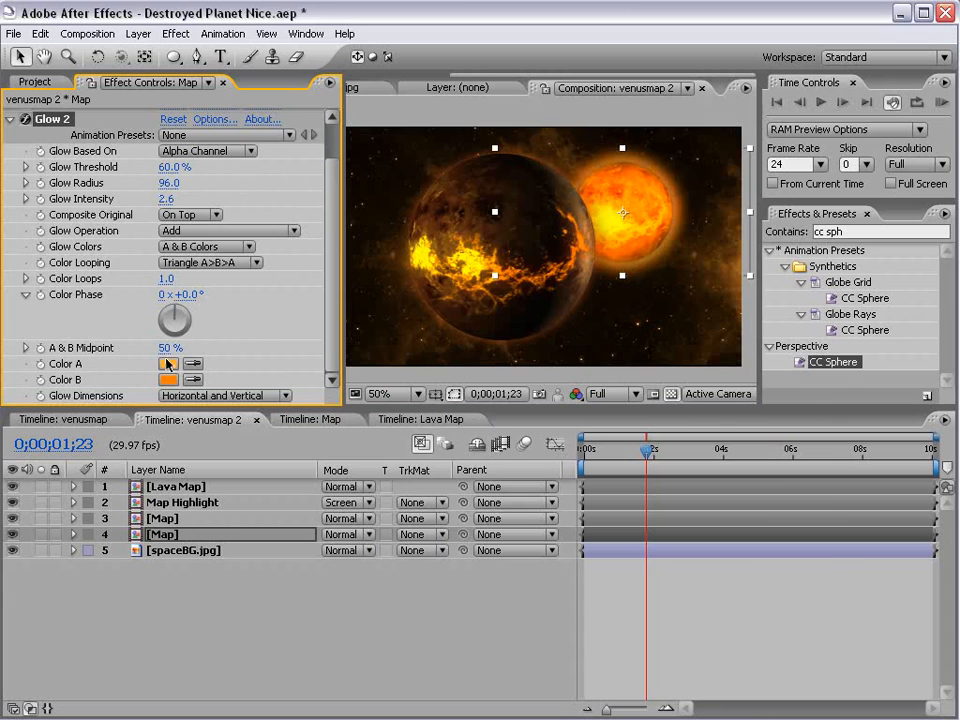
Step: Sample Glow 2's Color A from the saturated orange surface of the sun-like sphere
scroll(604, 250, up, 1)
key(space)
drag(510, 288, 383, 362)
click(192, 363)
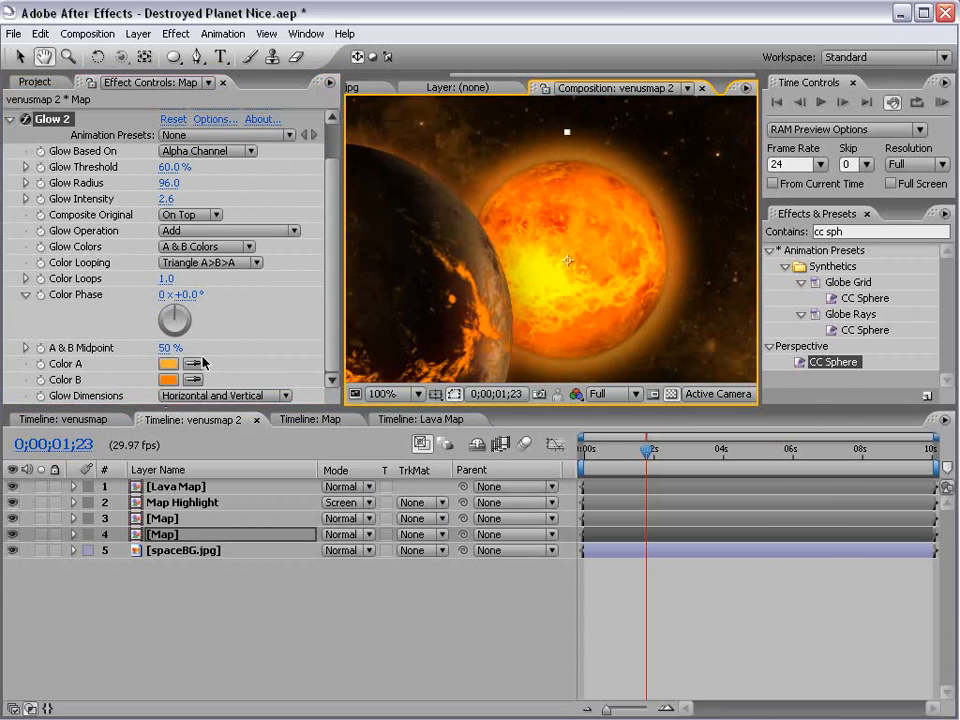
click(593, 177)
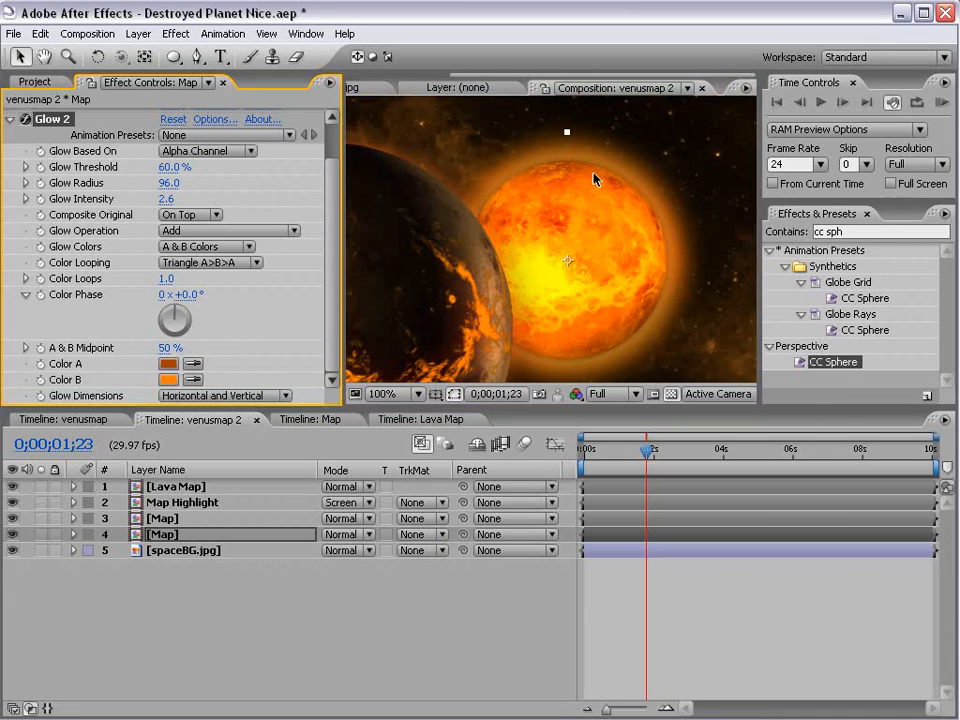
click(193, 364)
click(540, 219)
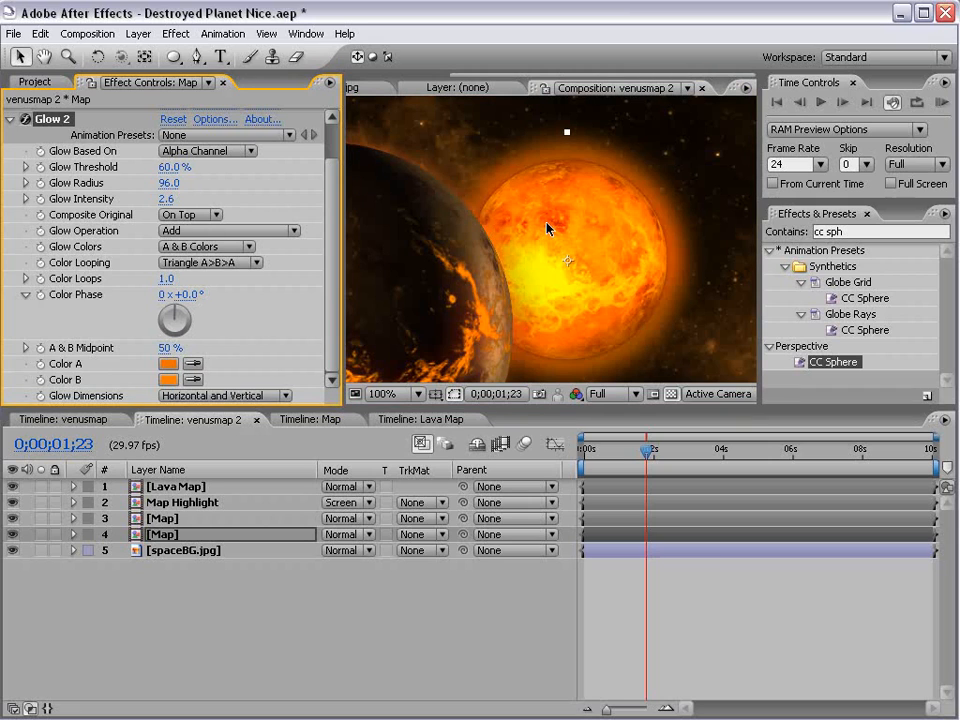
Step: Set Glow 2's Glow Radius to 99 and Glow Intensity to 1.2, and save the project
drag(168, 183, 2, 217)
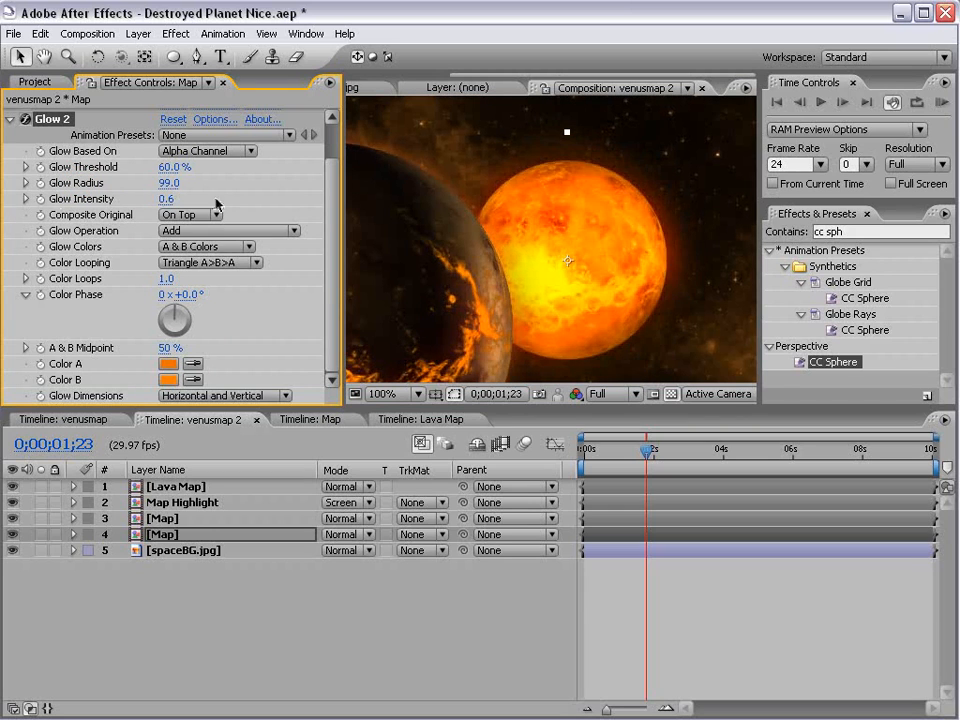
drag(162, 201, 201, 186)
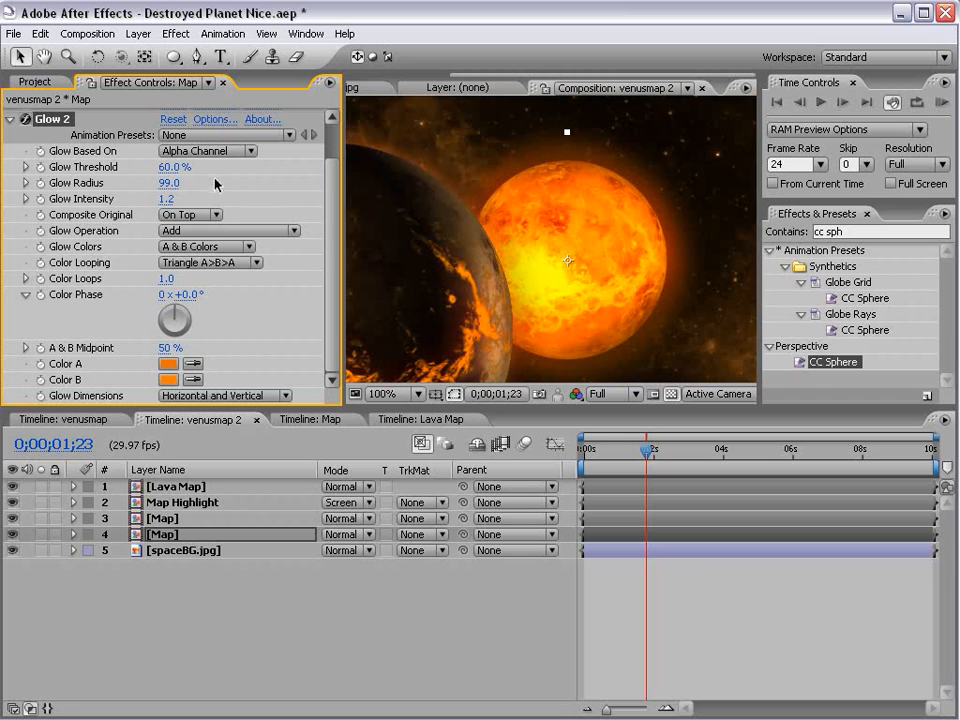
click(748, 646)
scroll(597, 337, down, 1)
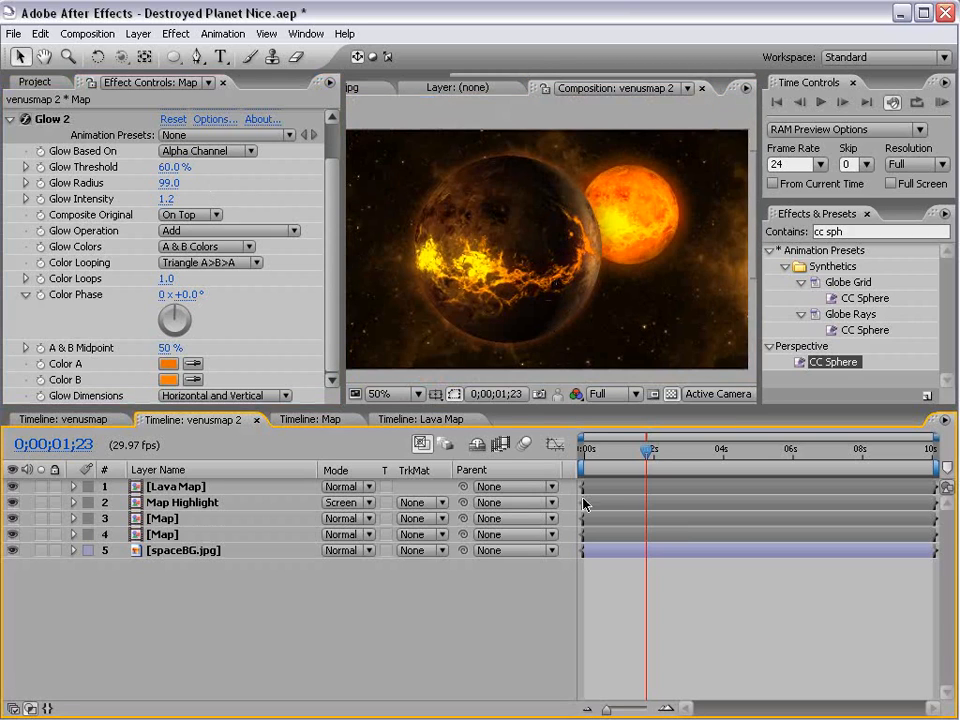
key(ctrl+s)
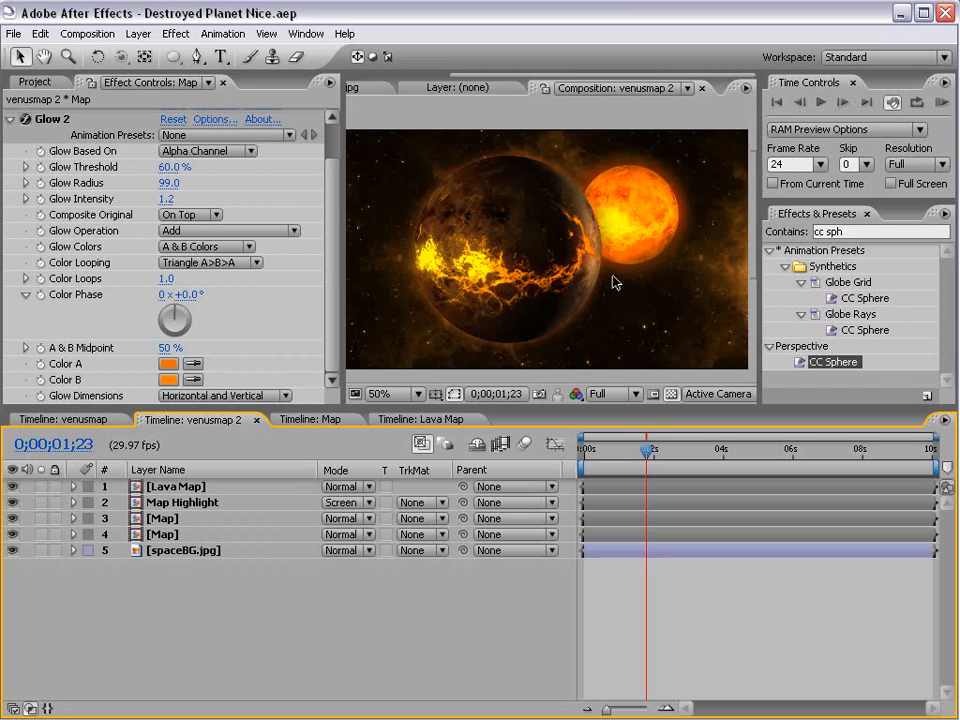
Step: Duplicate the dark main planet's Map layer
key(space)
drag(481, 273, 536, 277)
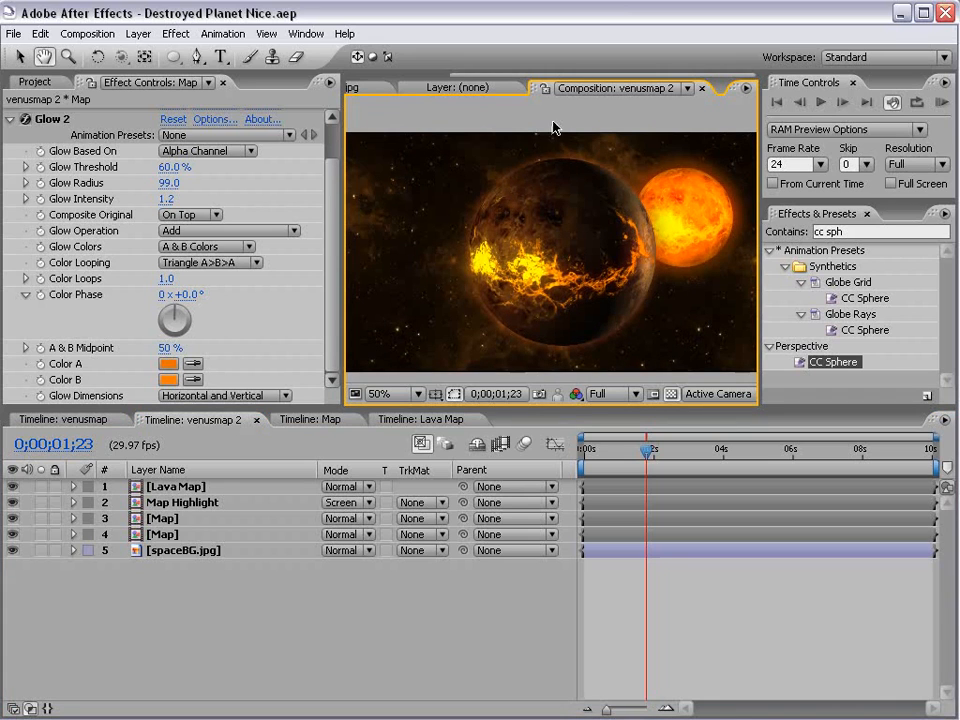
drag(617, 277, 587, 258)
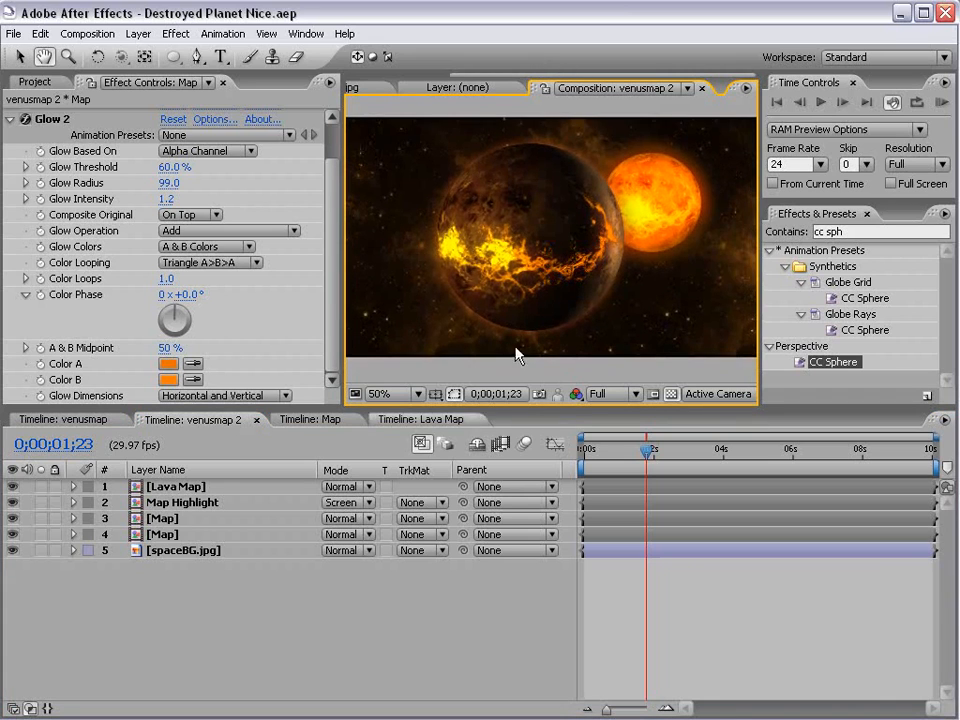
click(171, 533)
key(ctrl+d)
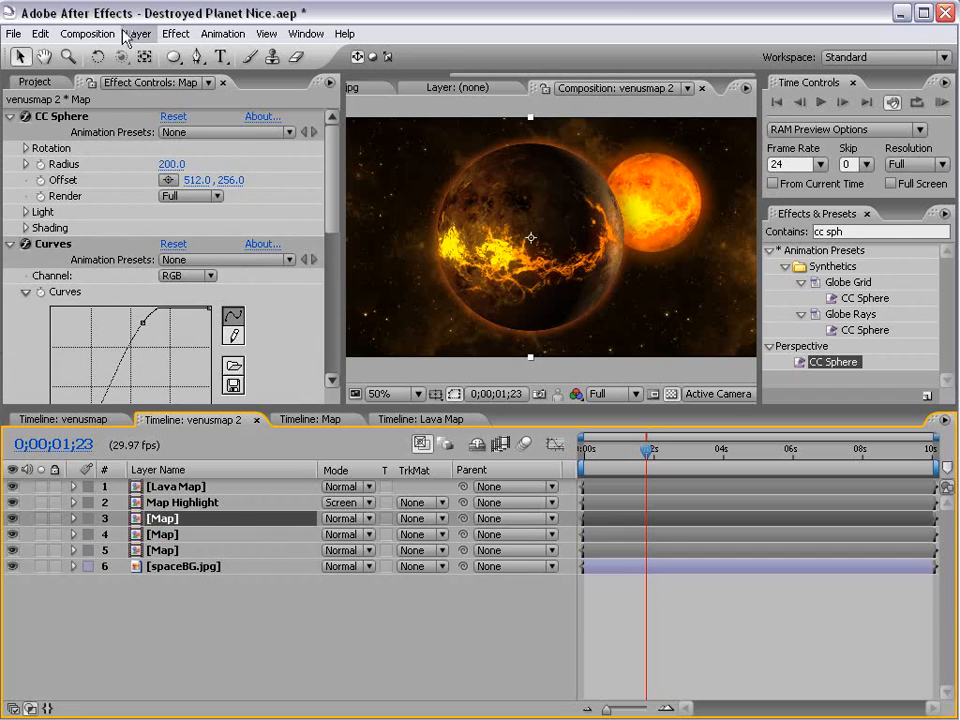
Step: Find the CC Radial Fast Blur effect and apply it to the upper copy of the main planet's Map layer
drag(848, 230, 814, 231)
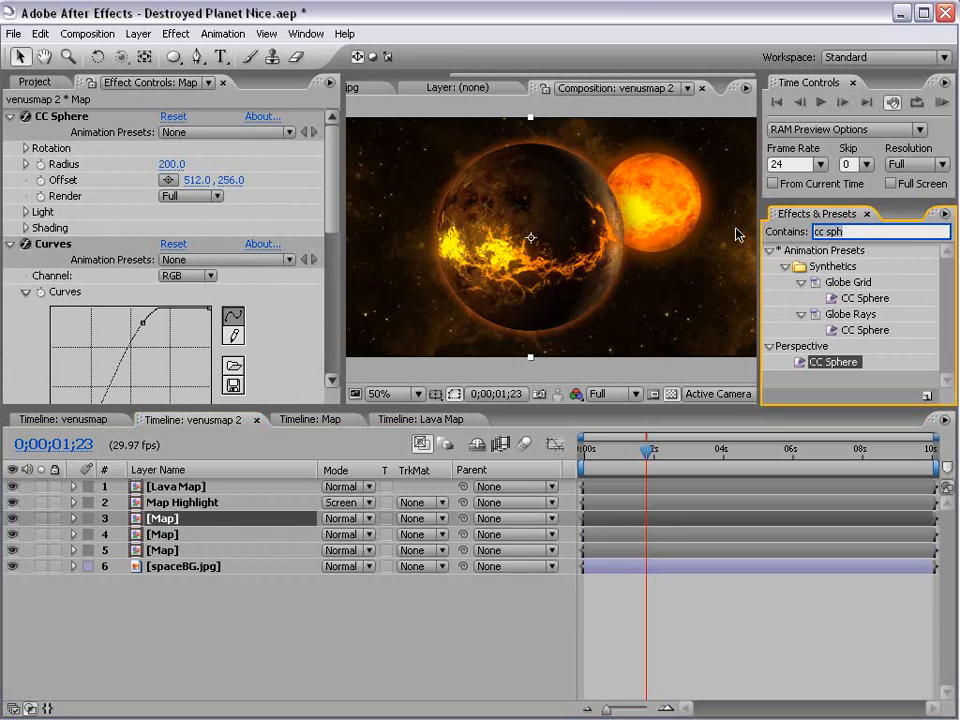
text(cc radial)
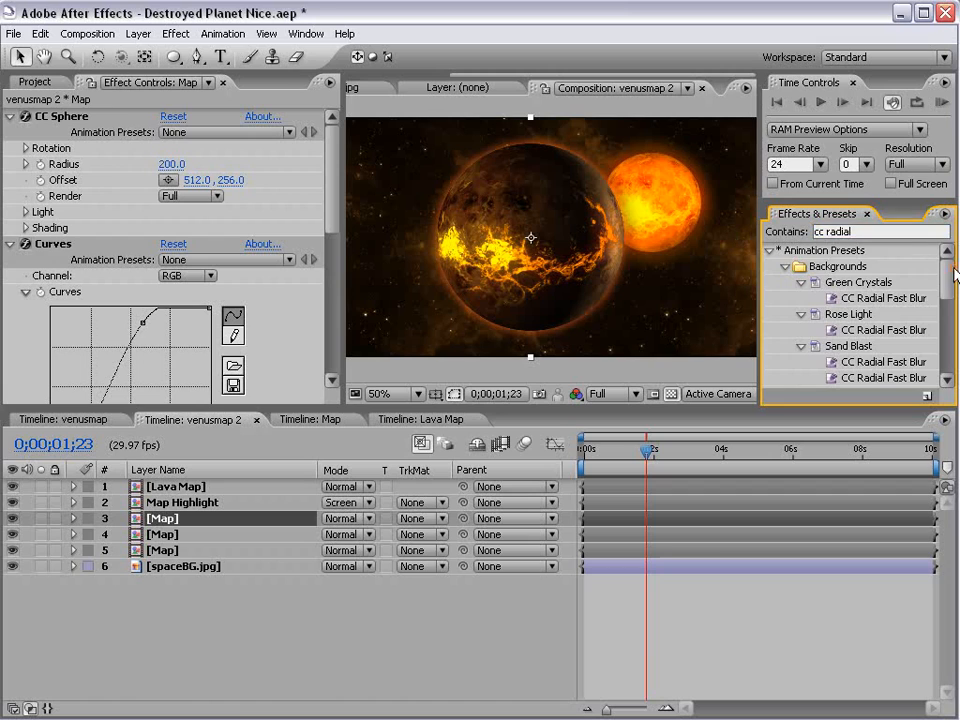
scroll(954, 269, down, 5)
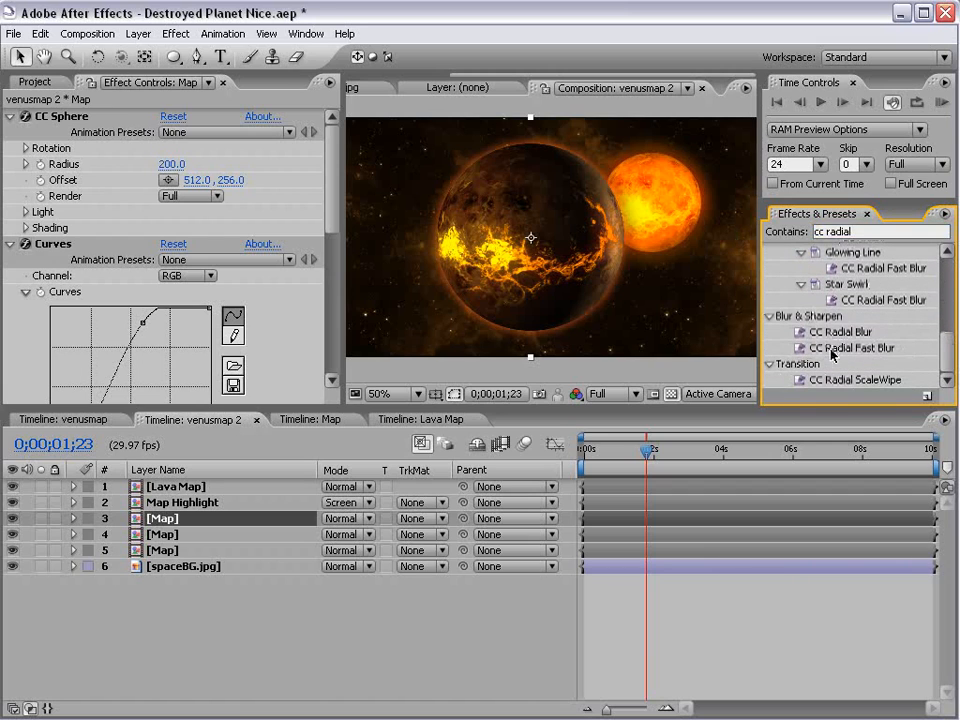
drag(840, 350, 645, 523)
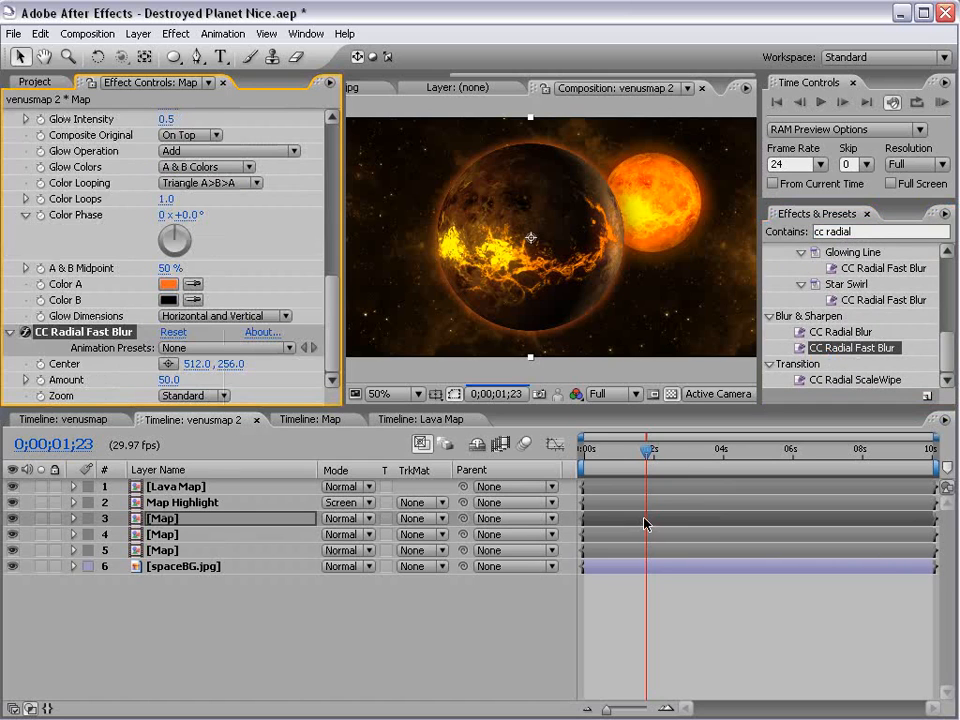
Step: Increase the CC Radial Fast Blur amount on the duplicated Map layer and solo that layer
mouse_move(176, 381)
mouse_down()
mouse_move(210, 372)
mouse_move(192, 367)
mouse_up()
drag(326, 330, 326, 132)
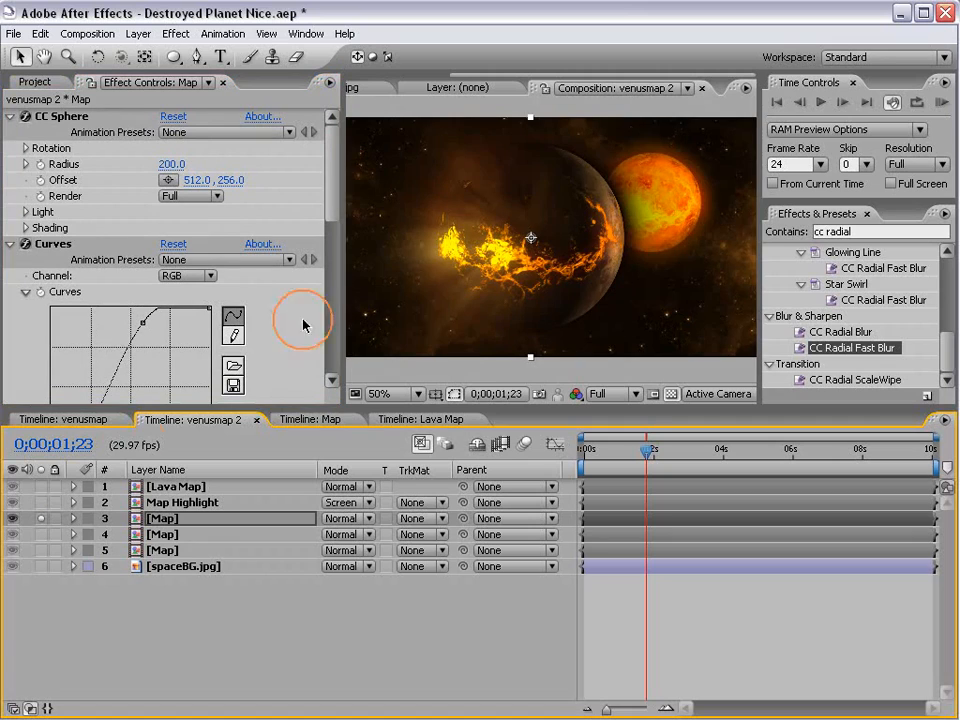
click(41, 518)
Step: Reset the duplicated Map layer's Curves and shape a steep high-contrast RGB curve with brightened highlights and darkened shadows
click(172, 33)
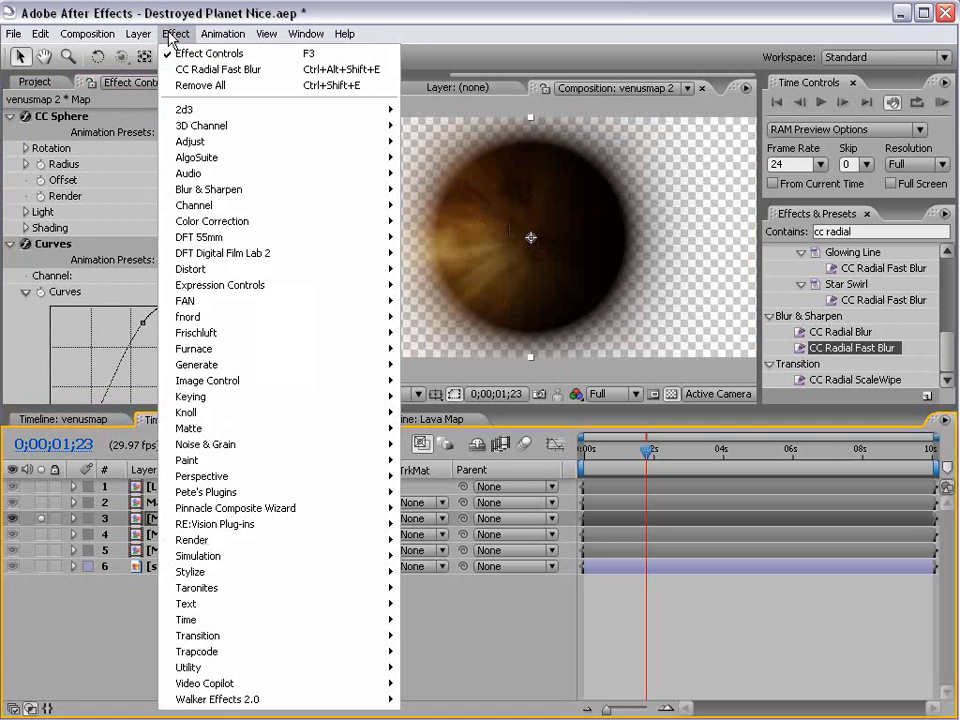
click(10, 116)
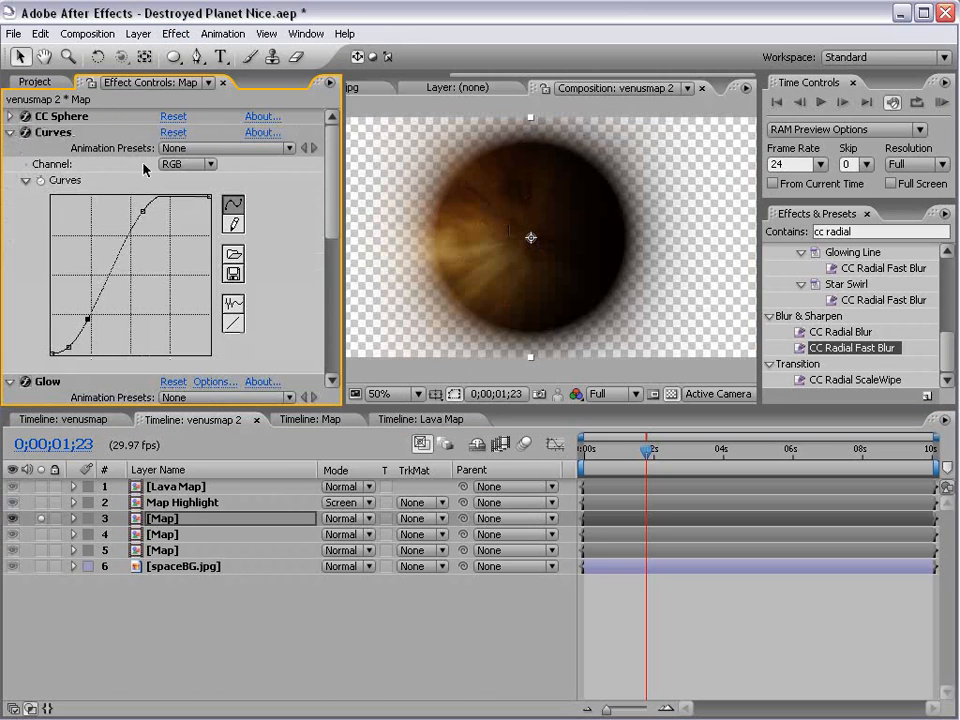
click(173, 132)
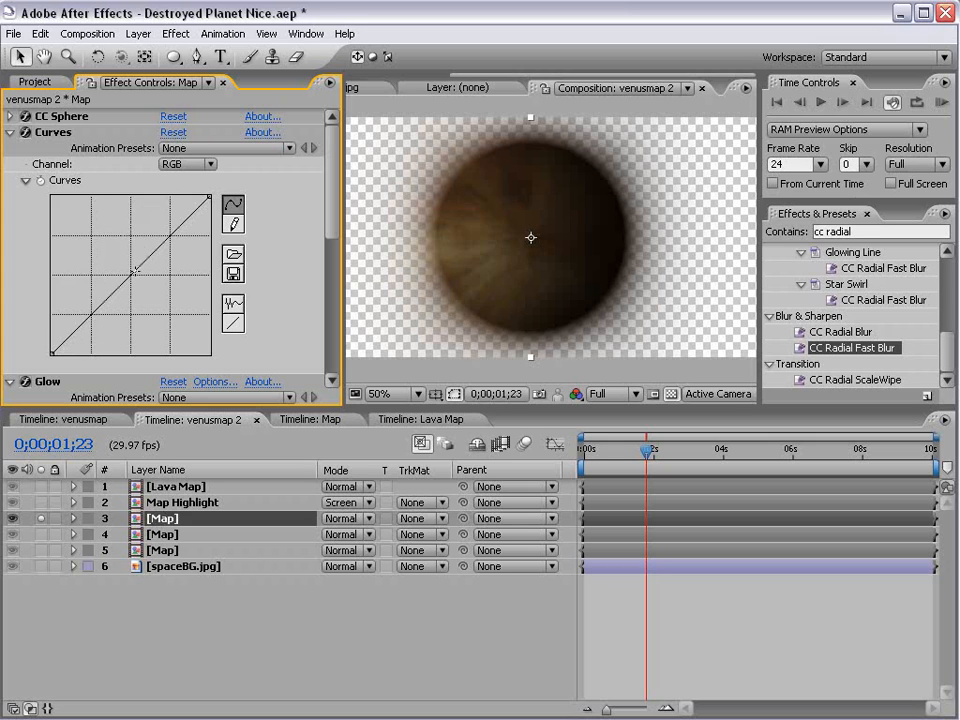
drag(133, 270, 104, 198)
drag(80, 272, 80, 335)
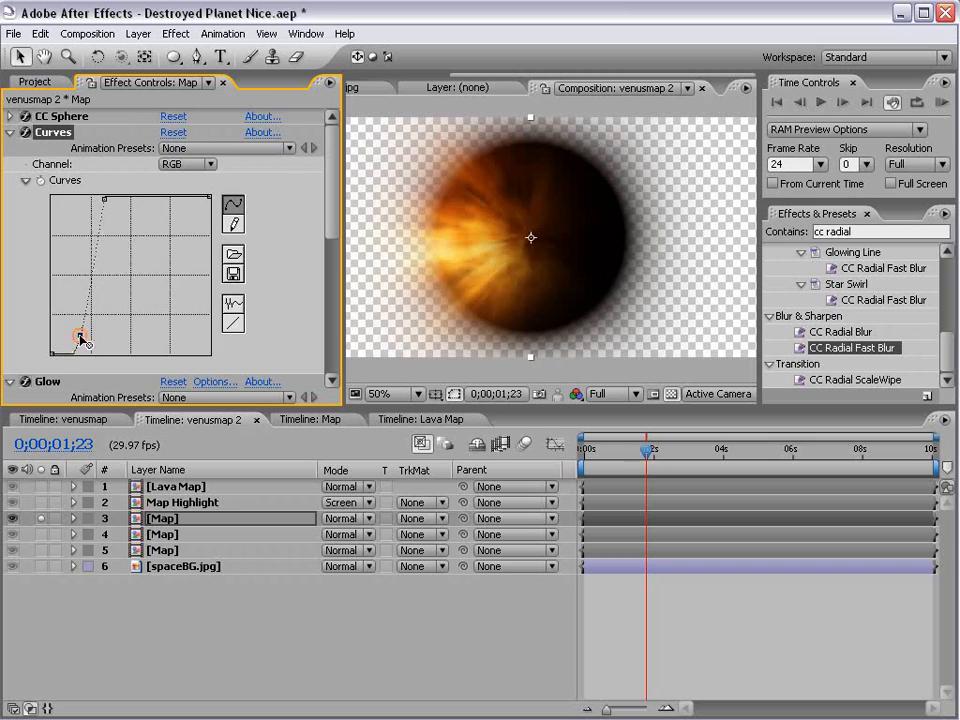
drag(105, 199, 98, 197)
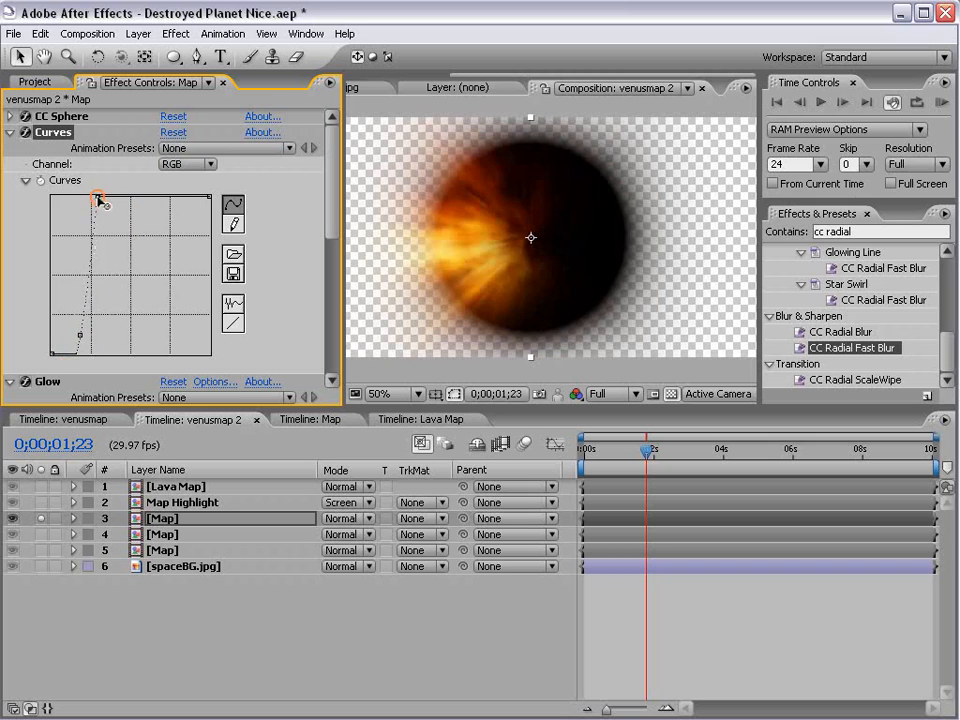
Step: Set the duplicated layer's CC Sphere Ambient shading to 75 and reduce its light intensity
click(11, 117)
click(25, 228)
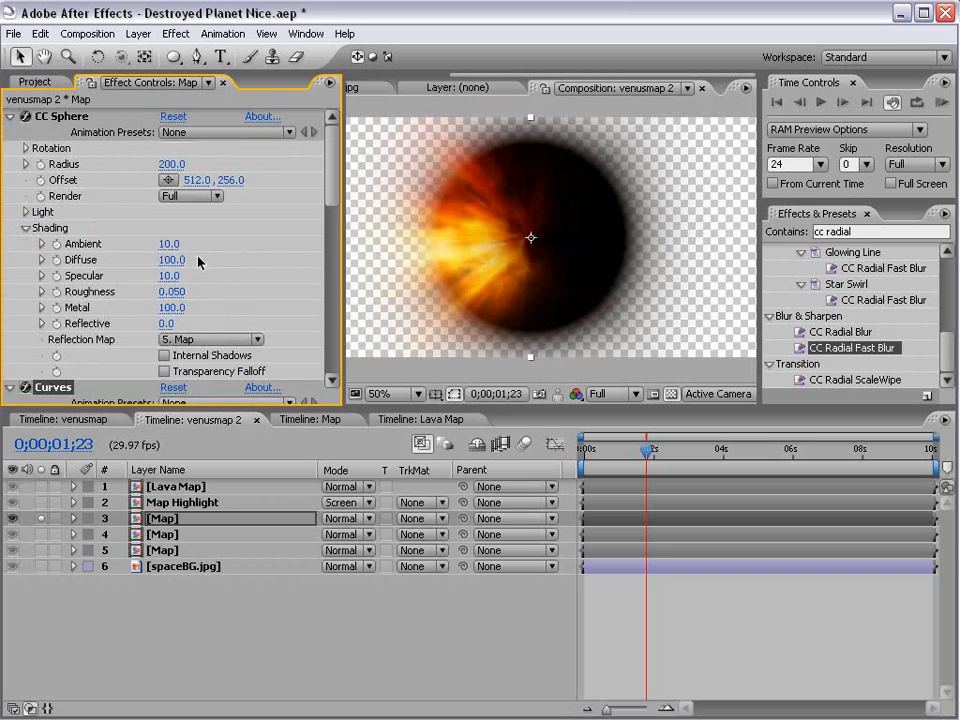
drag(167, 244, 226, 236)
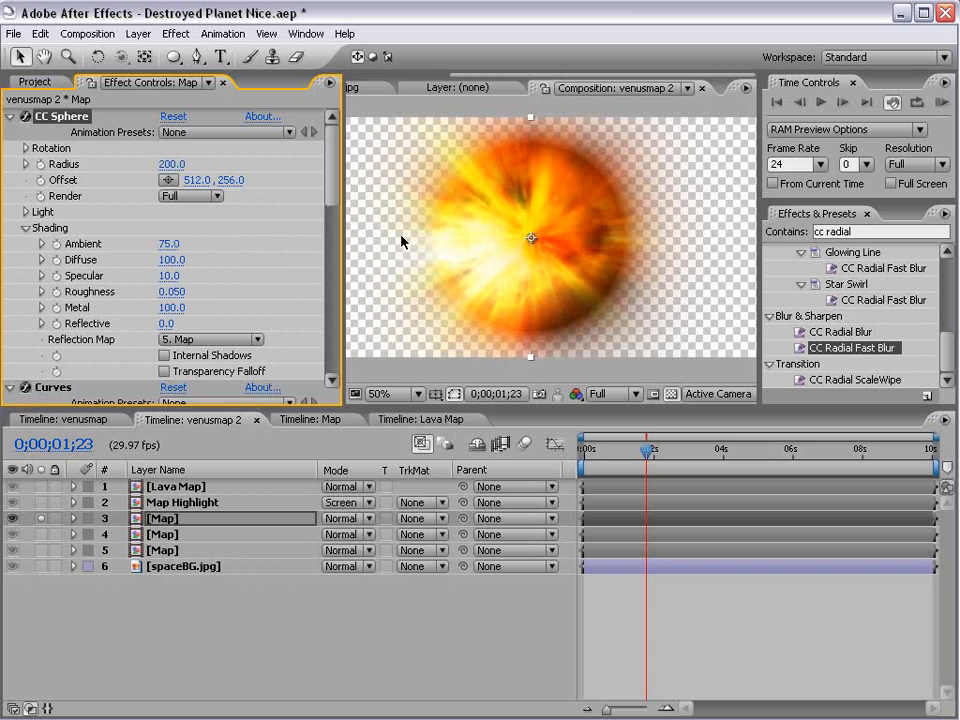
click(25, 212)
drag(170, 228, 126, 228)
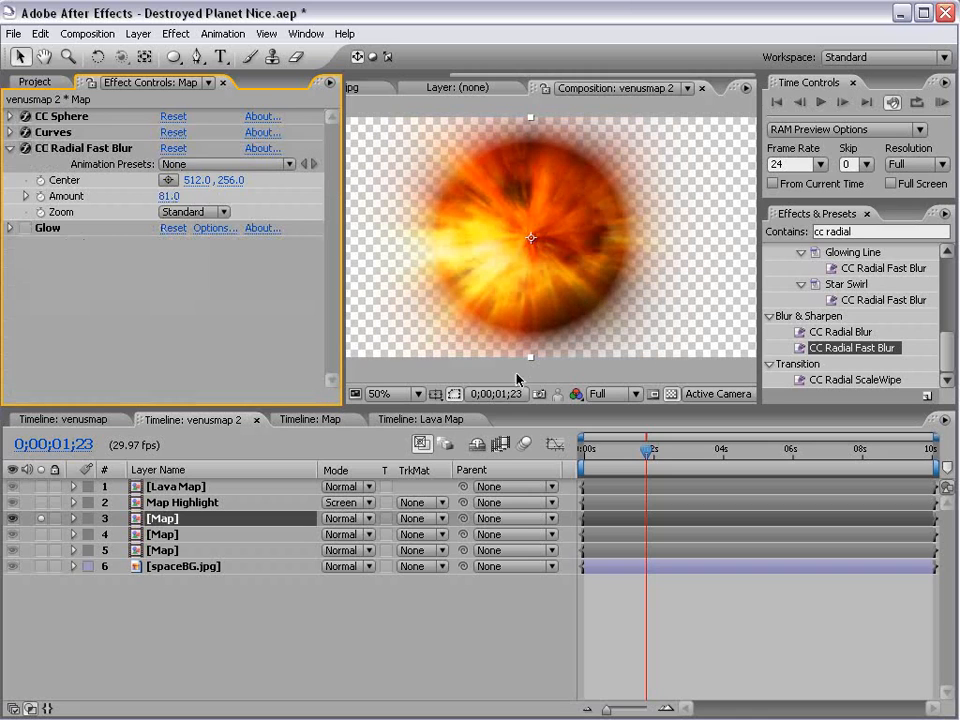
Step: Unsolo the radially blurred Map layer, move it directly below the main planet's Map layer, and view the composition enlarged
click(42, 522)
click(42, 522)
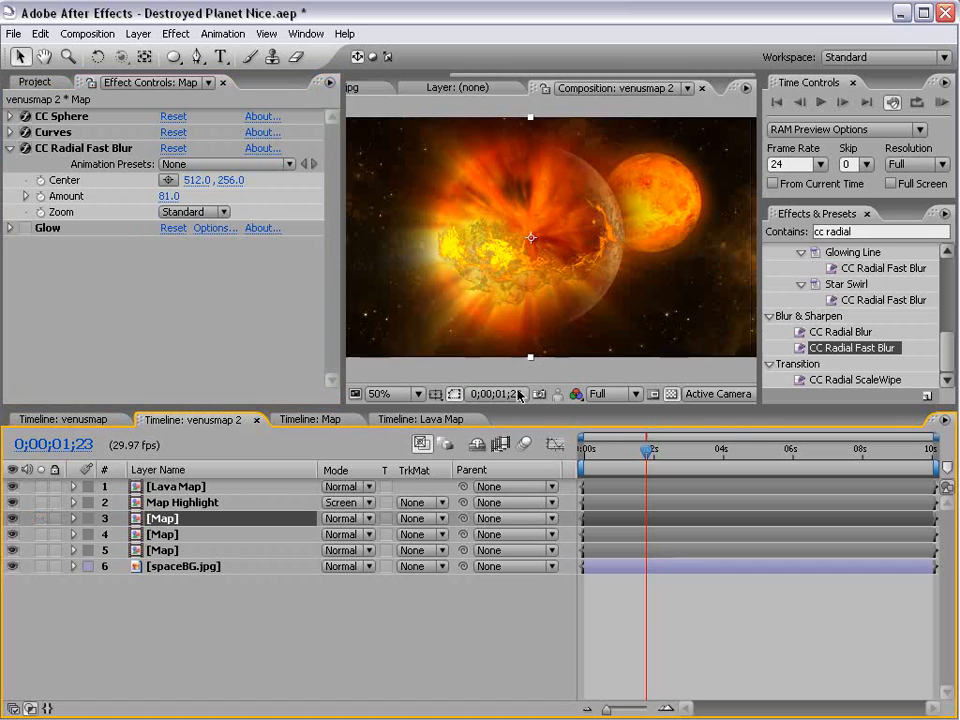
drag(160, 518, 165, 540)
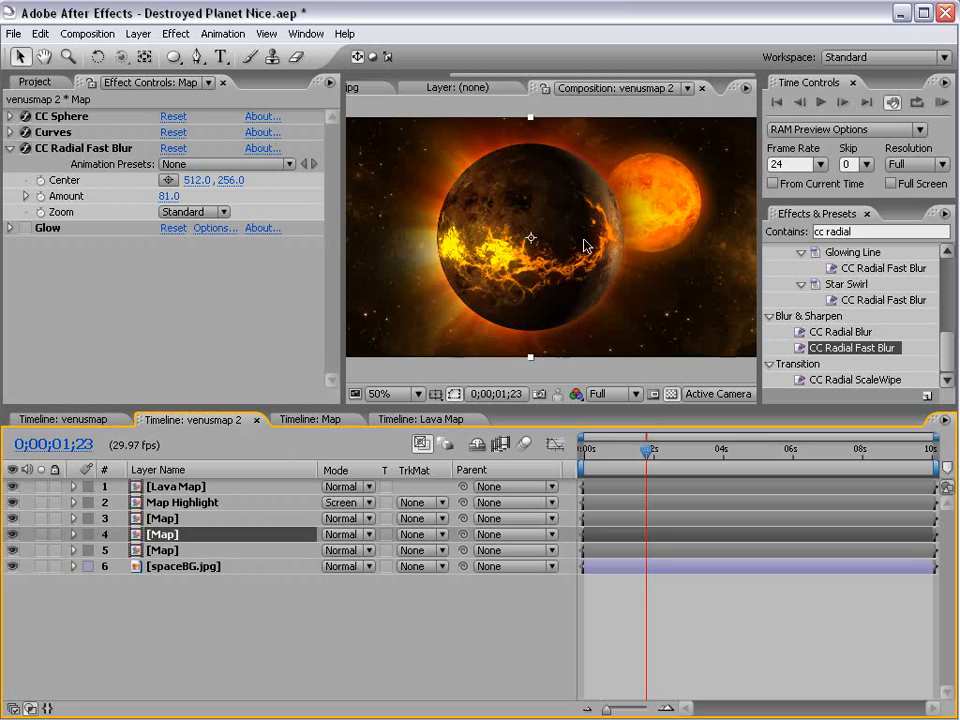
key(grave)
key(grave)
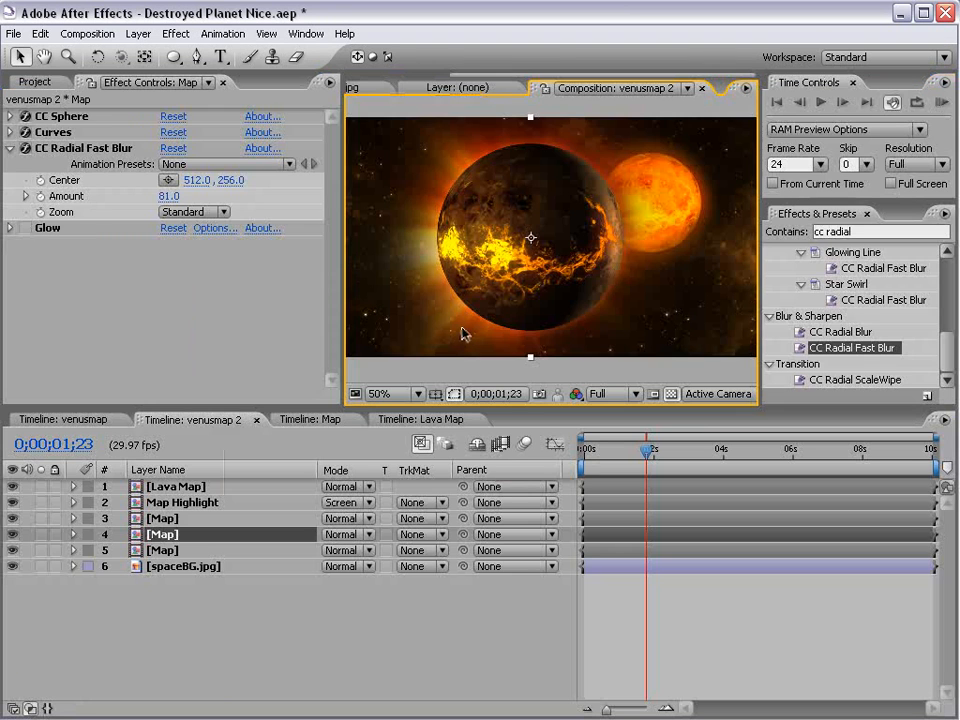
Step: Hide the sun's Map layer, set the radially blurred Map layer's blending mode to Add, and check the rays enlarged
click(13, 550)
key(grave)
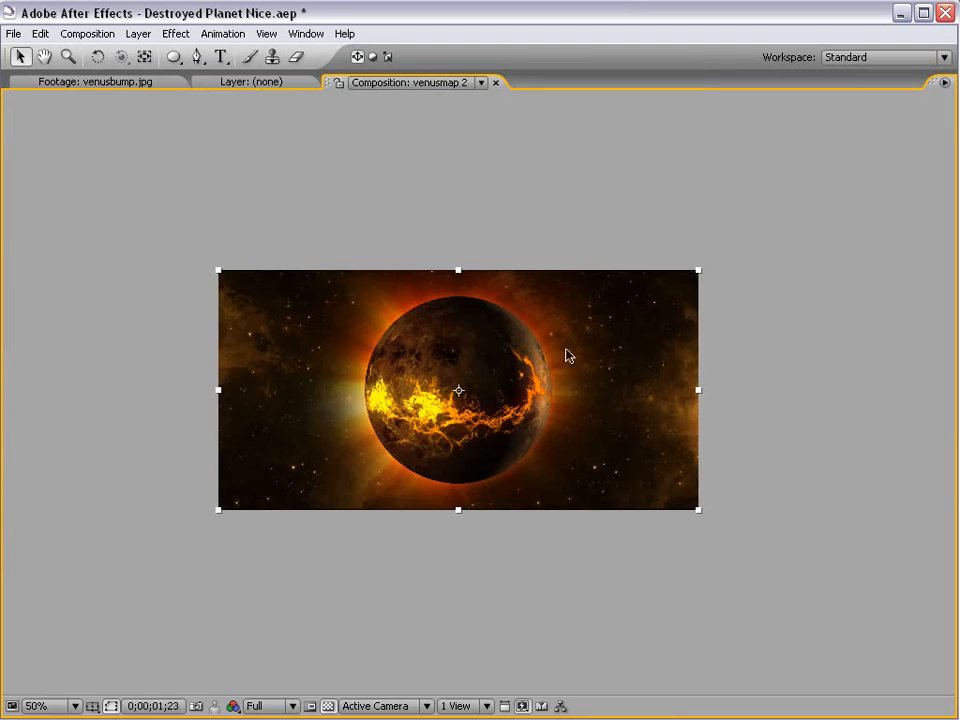
key(grave)
click(340, 534)
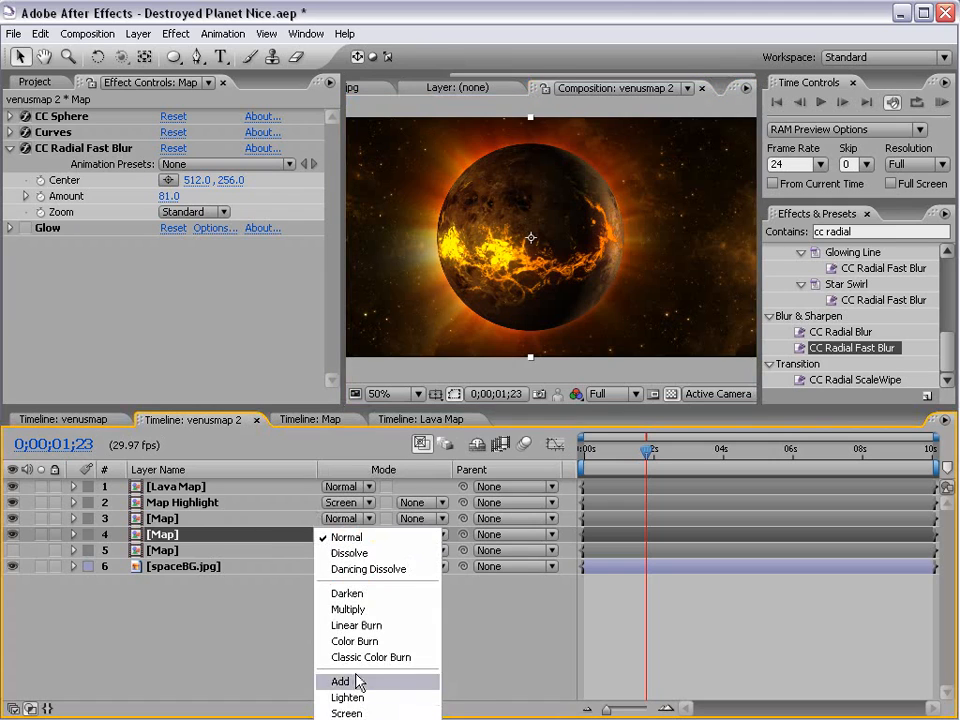
click(360, 681)
key(grave)
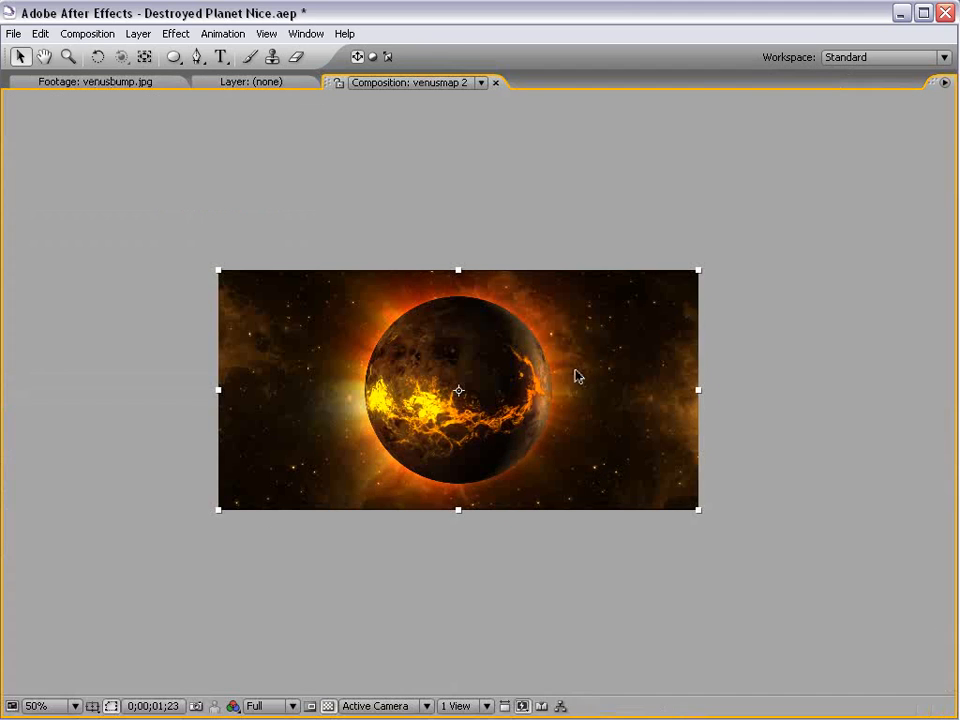
key(grave)
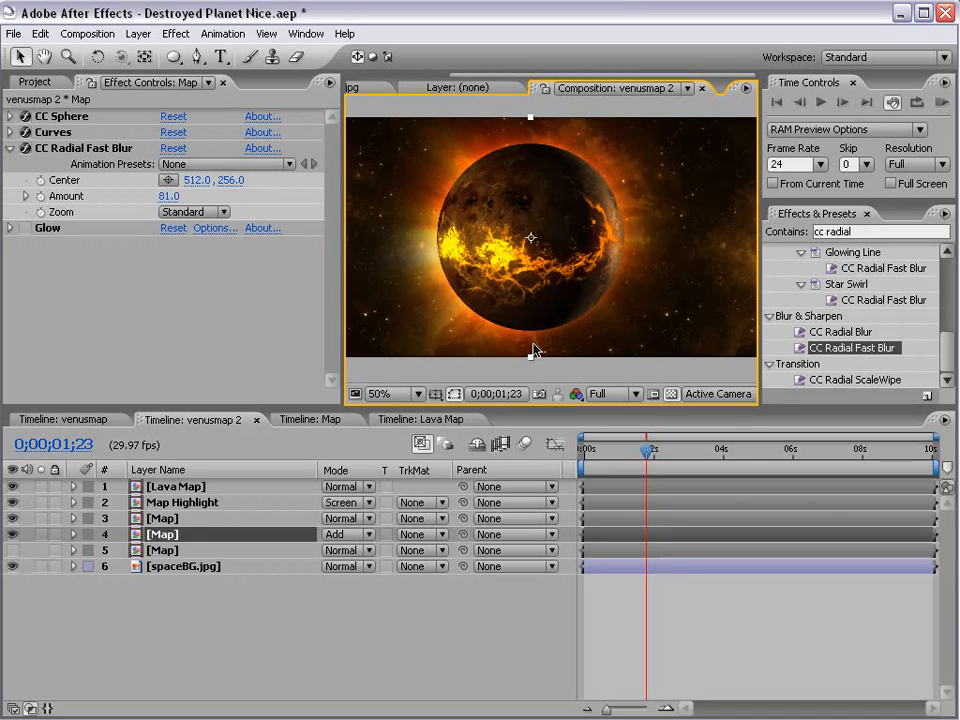
Step: Lower the rays layer's CC Radial Fast Blur Amount to 52 and check the composition enlarged
drag(165, 196, 139, 197)
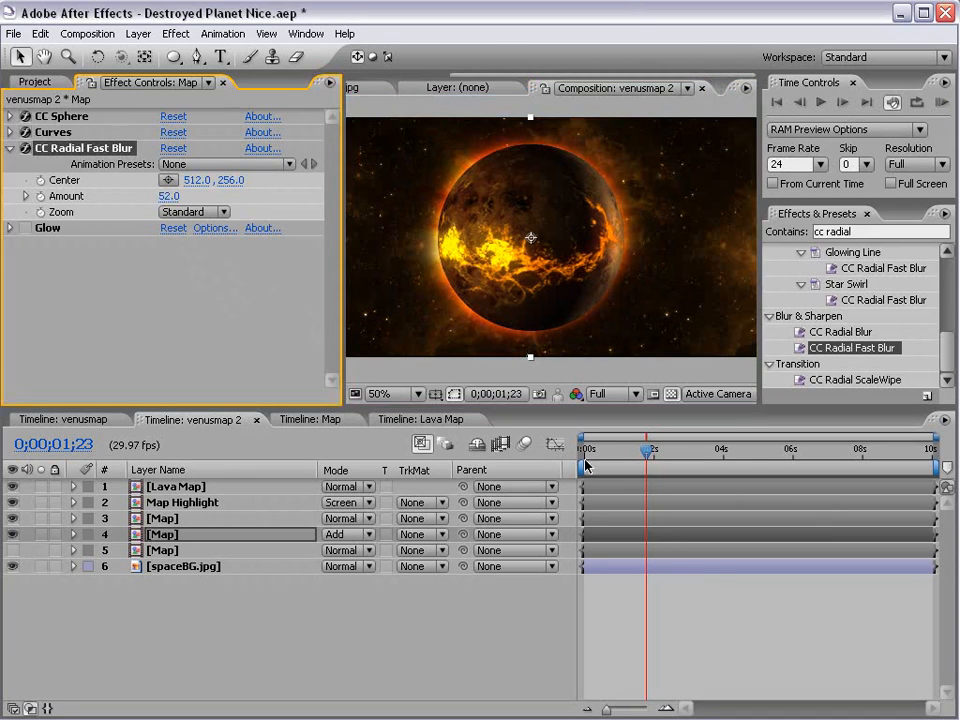
click(686, 638)
key(grave)
key(grave)
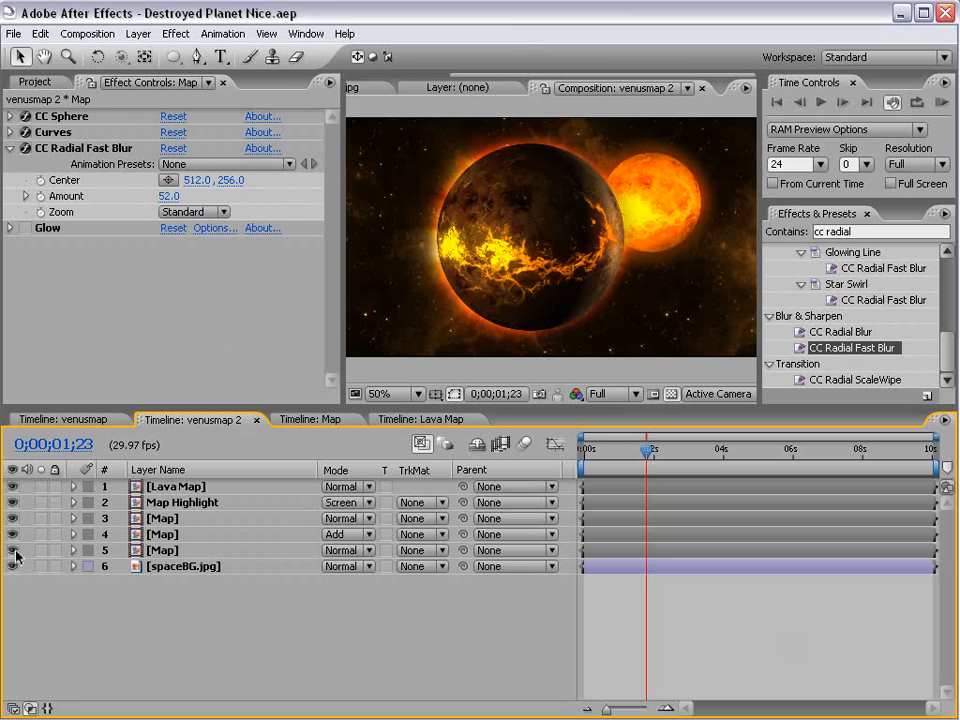
Step: Hide the space background, the sun and the radial rays layers, and inspect the isolated planet on transparency at 100%
drag(13, 567, 13, 551)
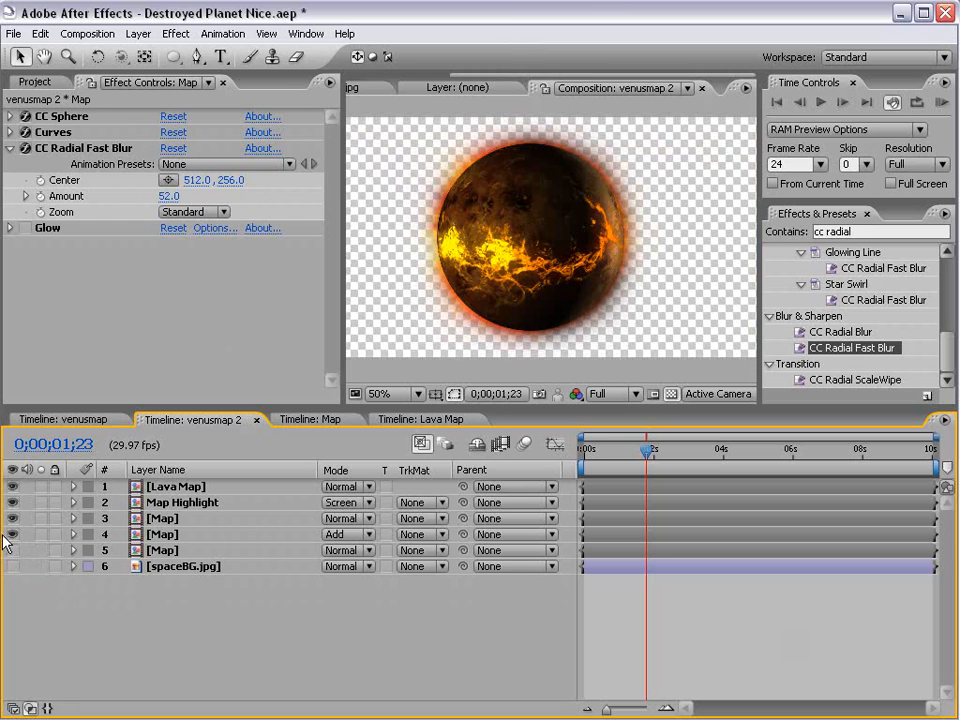
click(13, 534)
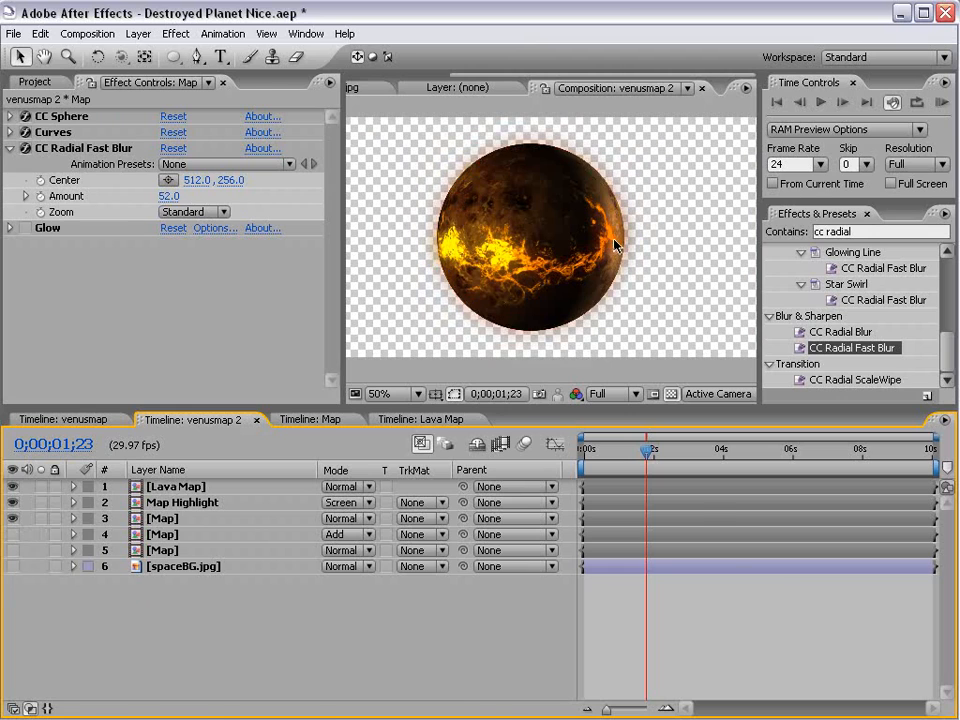
key(grave)
key(period)
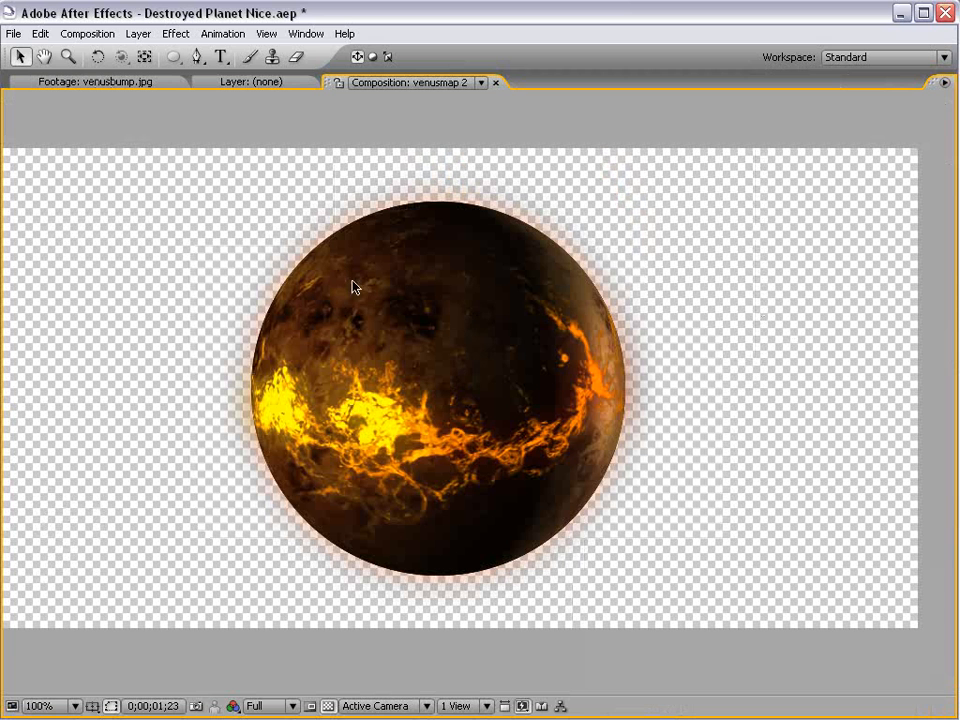
key(grave)
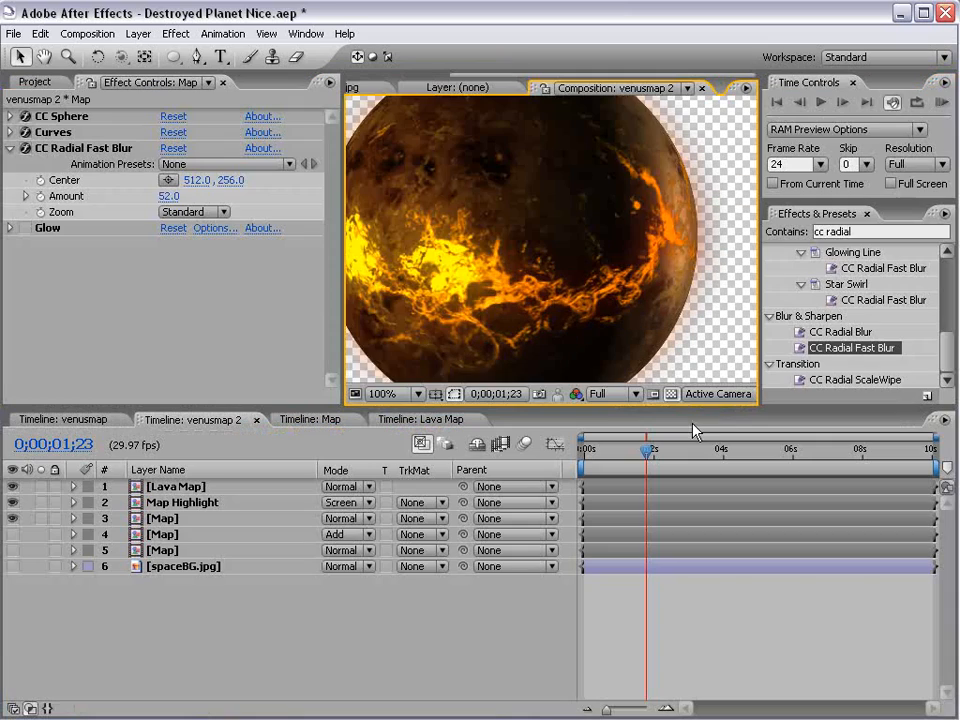
key(comma)
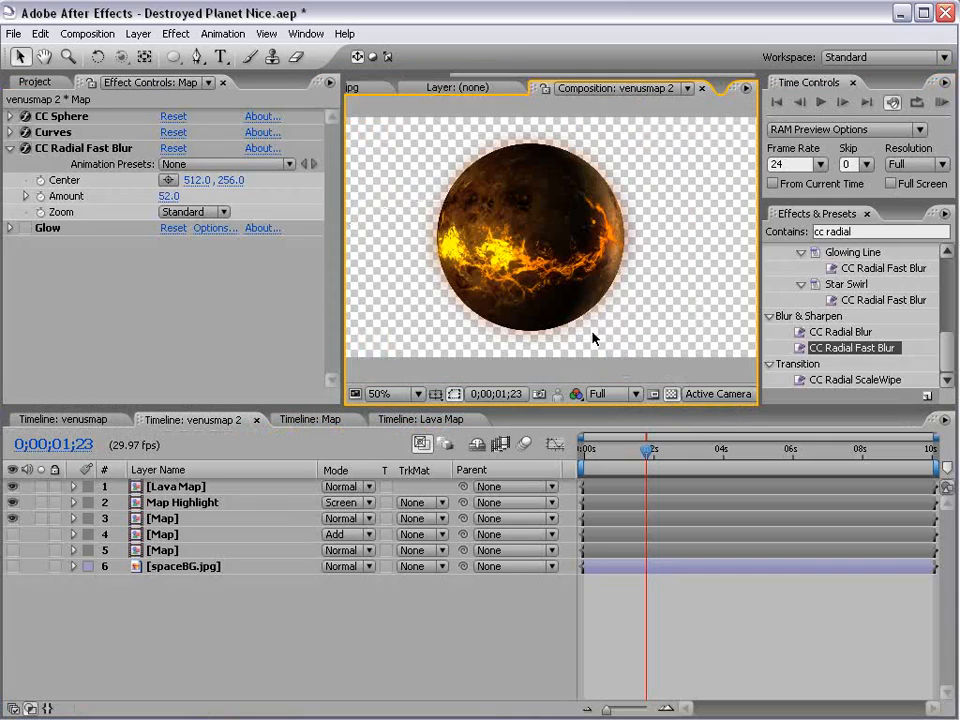
Step: Add the venusmap 2 composition to the render queue and set its output module format to QuickTime Movie
click(87, 33)
click(127, 166)
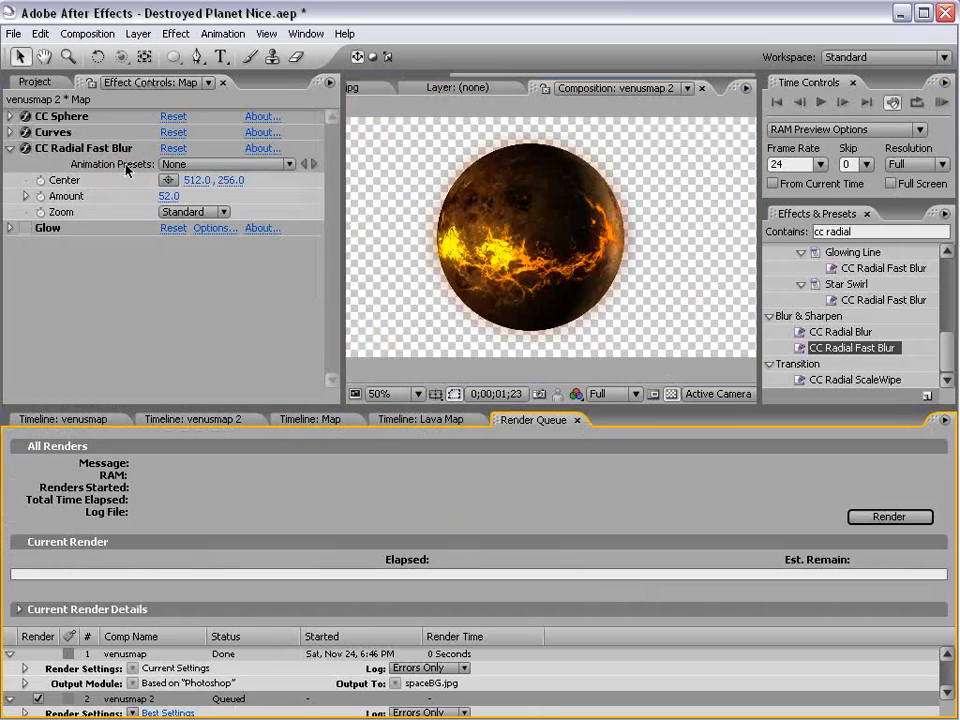
key(grave)
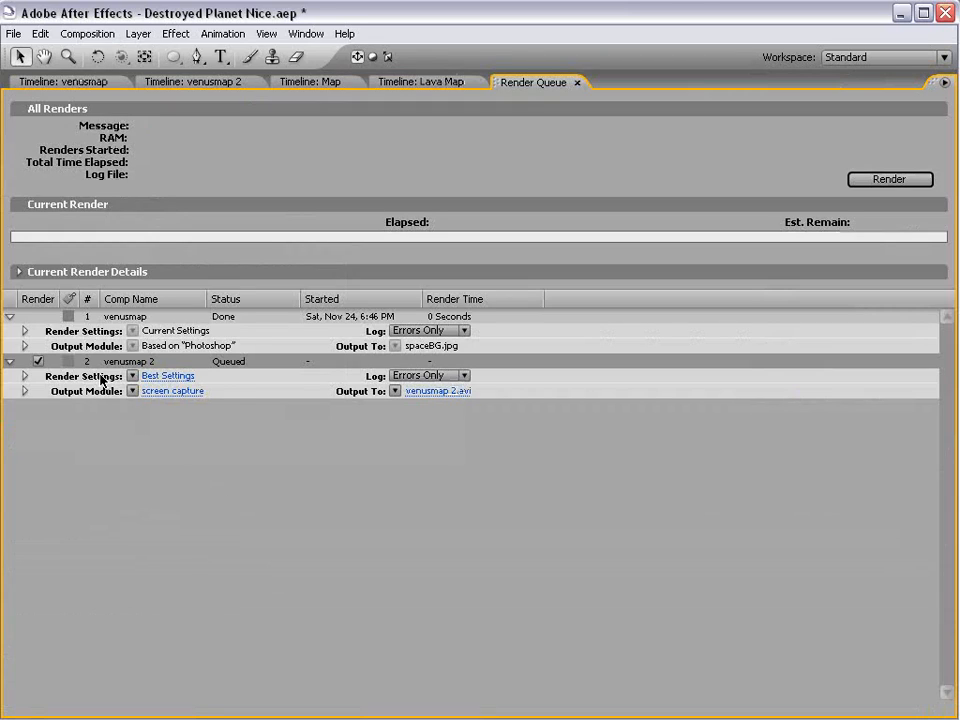
click(170, 393)
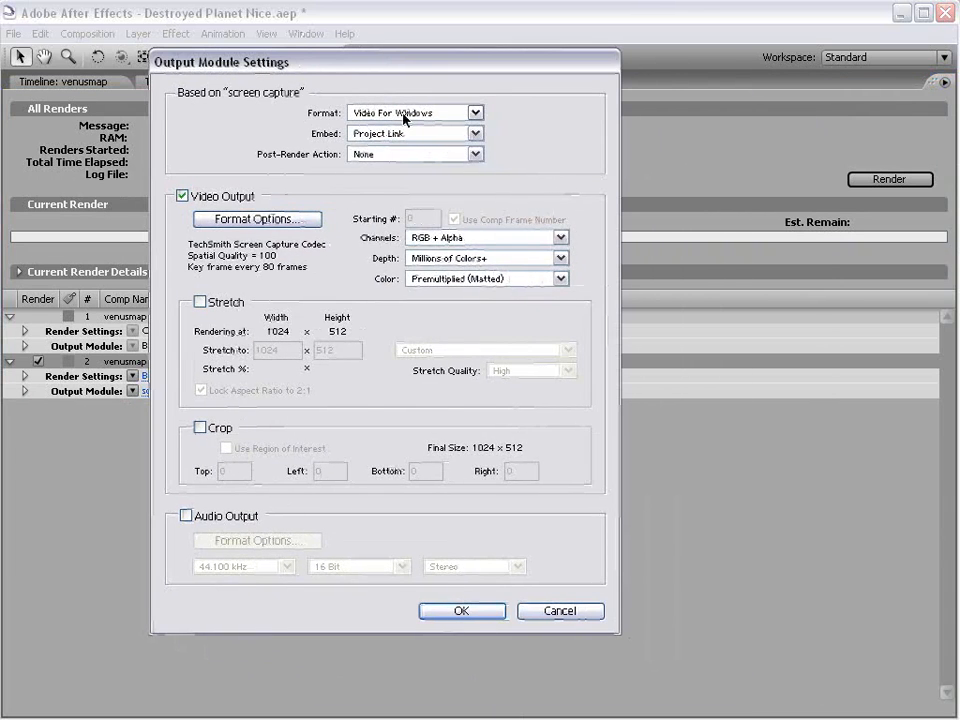
click(404, 114)
click(410, 353)
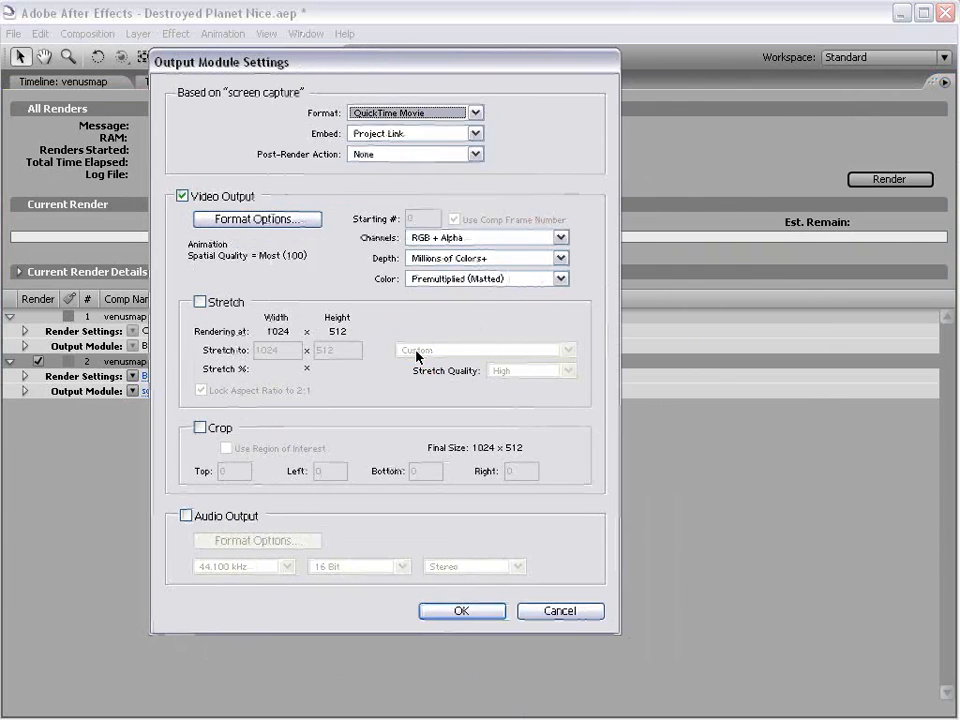
Step: Set the QuickTime compression to Animation with a depth of Millions of Colors+ and accept the output module settings
click(246, 221)
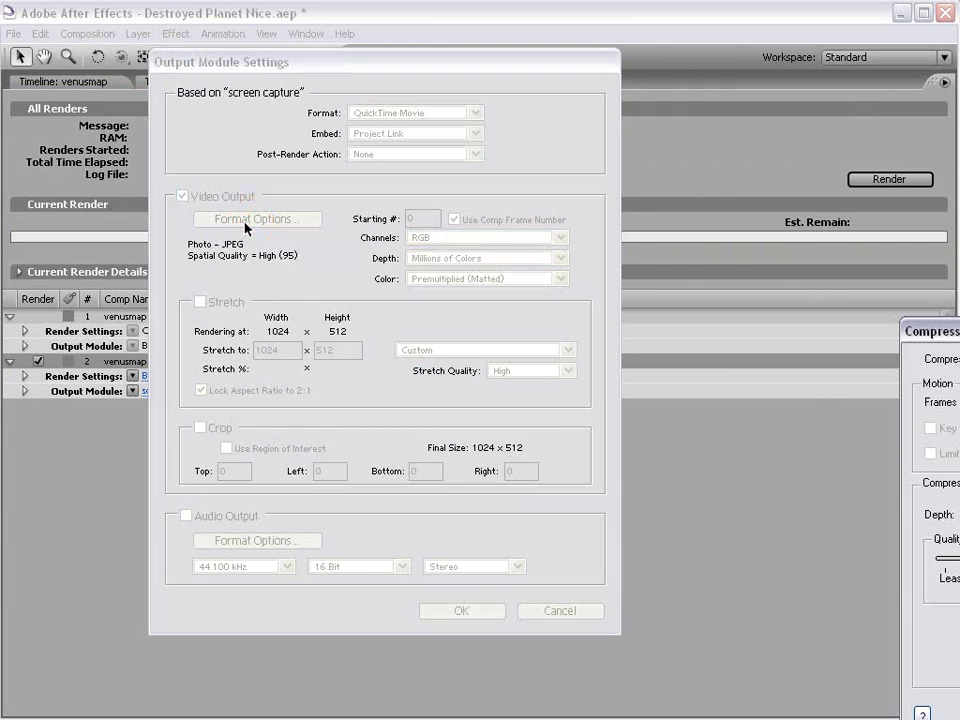
click(460, 253)
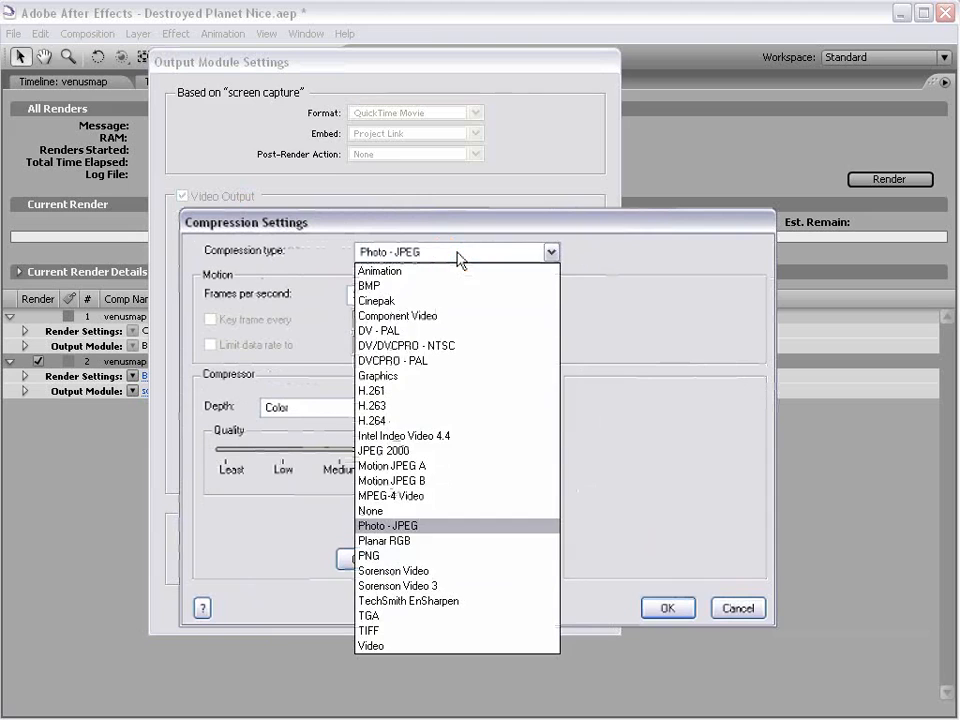
click(439, 272)
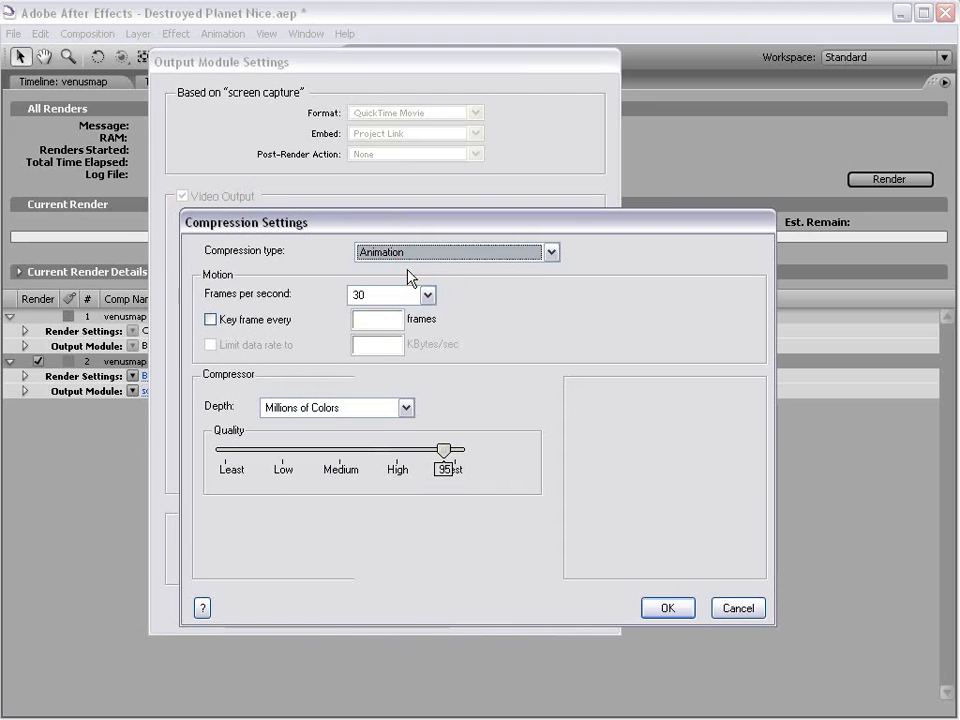
click(336, 408)
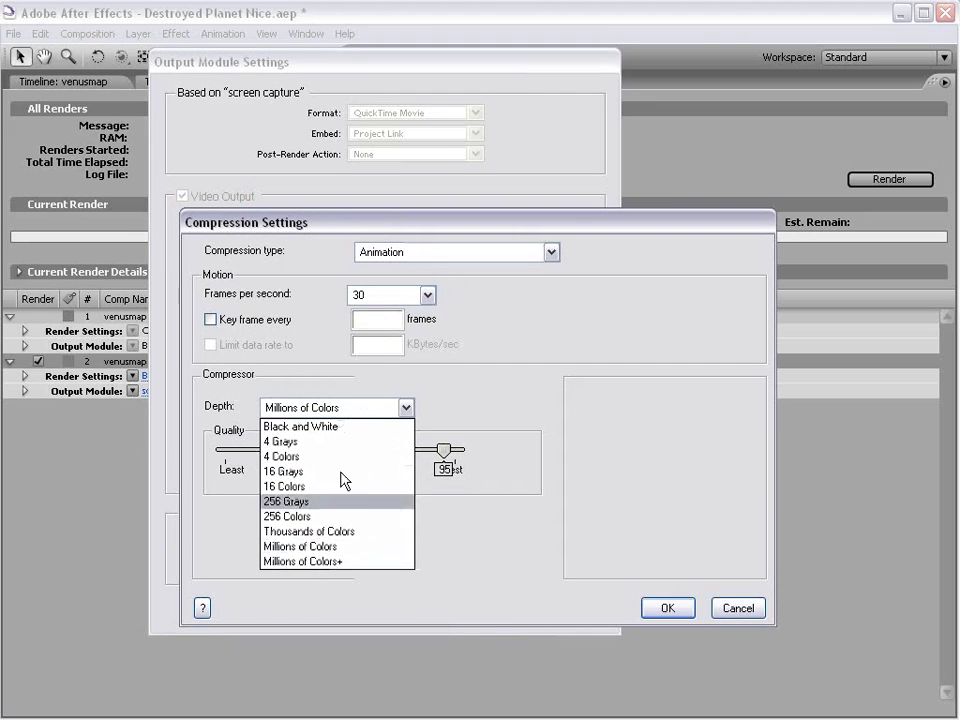
click(340, 562)
click(664, 614)
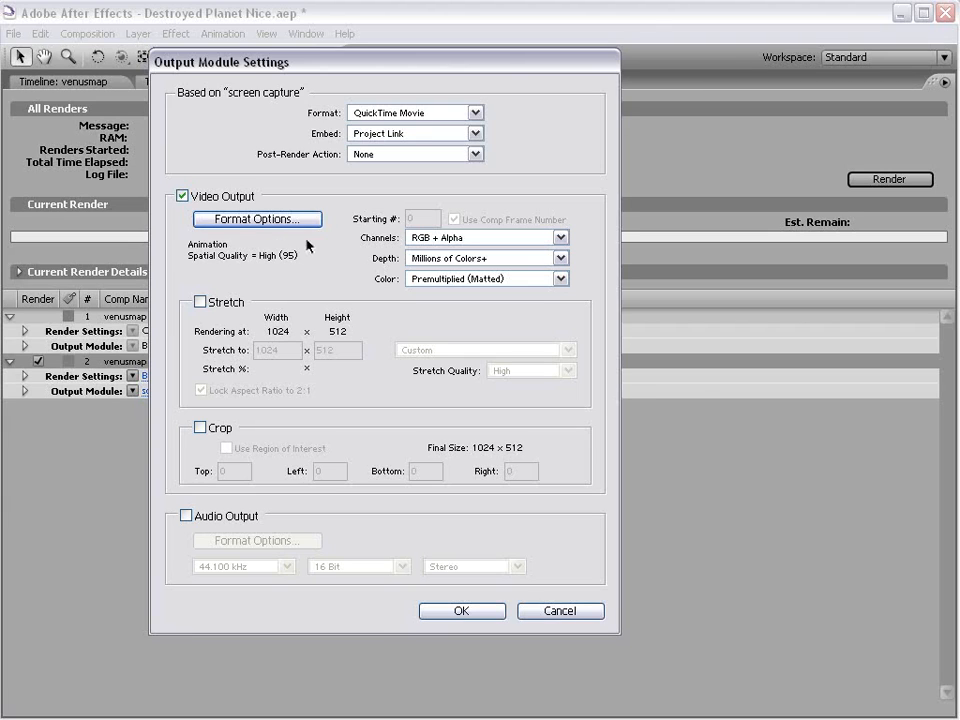
drag(317, 61, 337, 94)
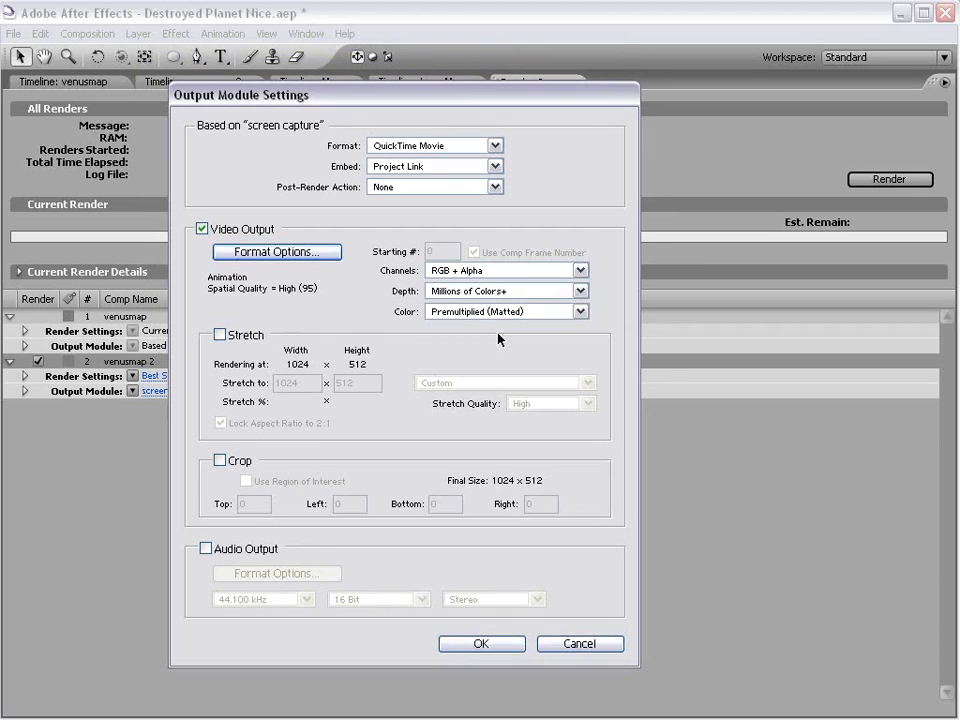
click(478, 641)
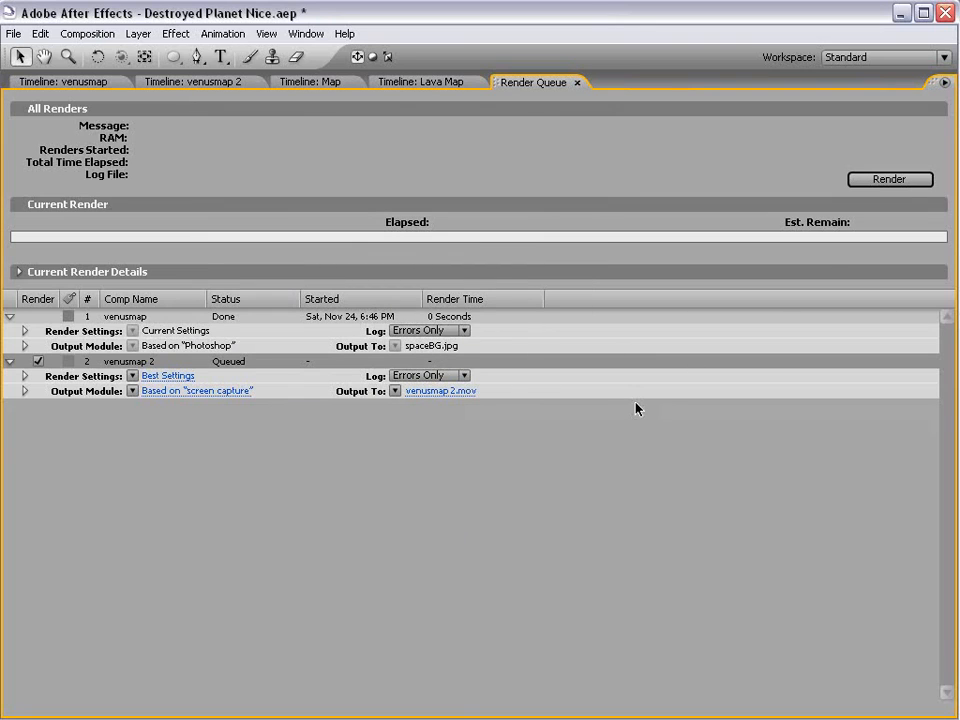
Step: Restore the normal panel layout, leave the render queue and display the original venusmap composition
key(grave)
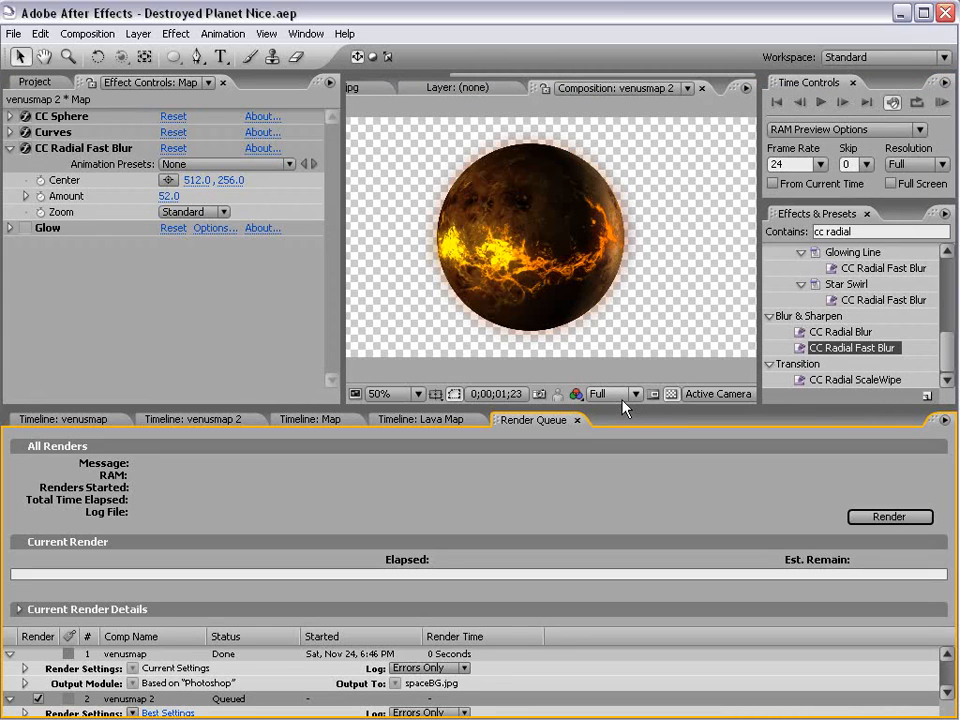
click(188, 421)
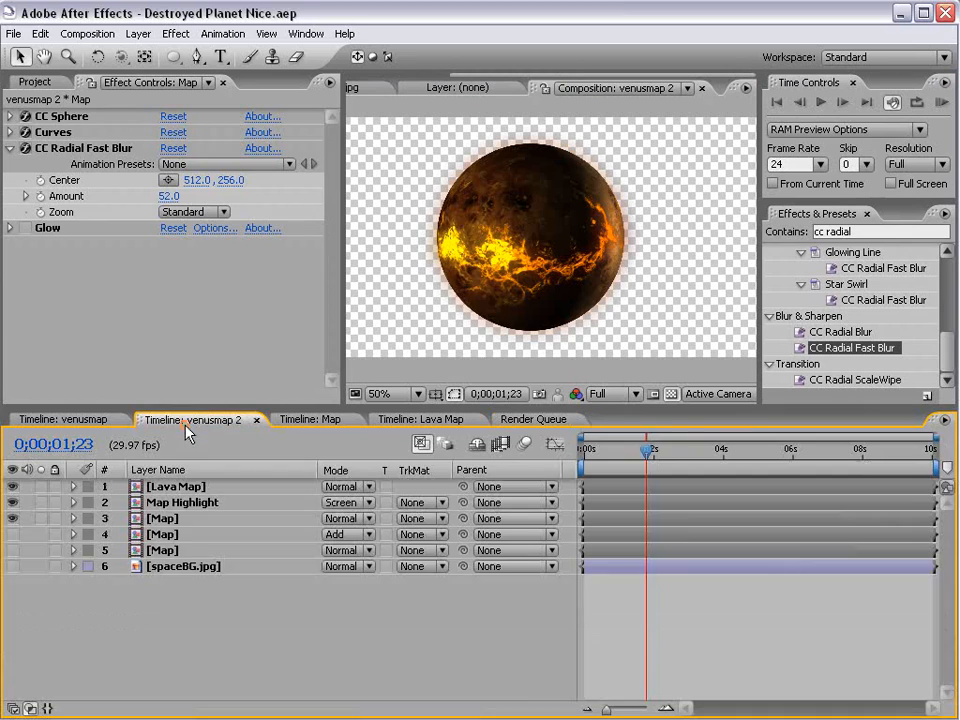
click(30, 420)
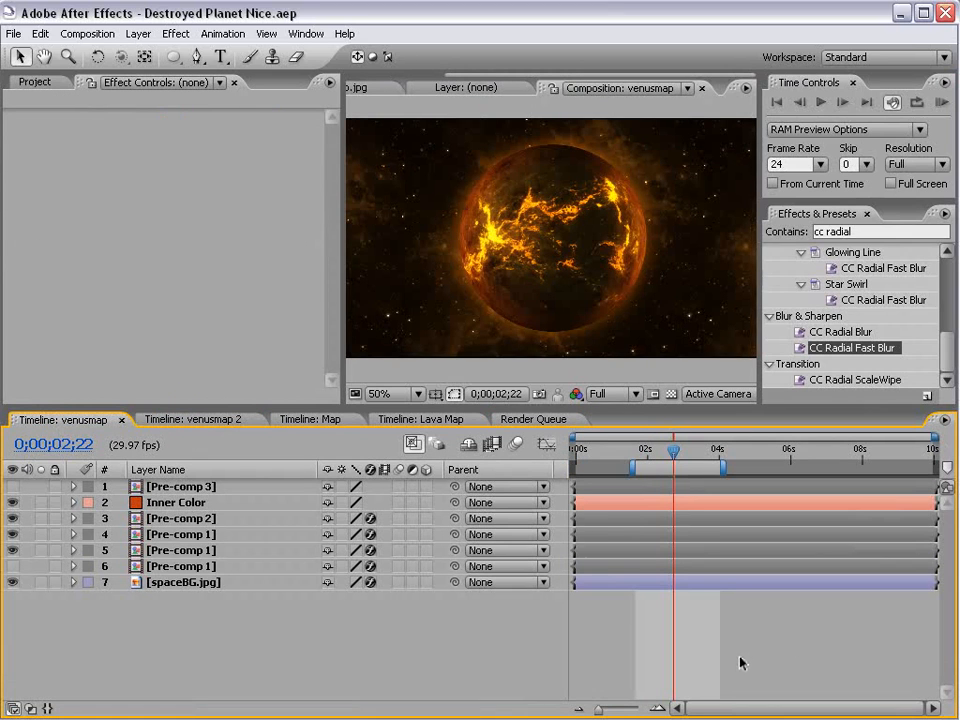